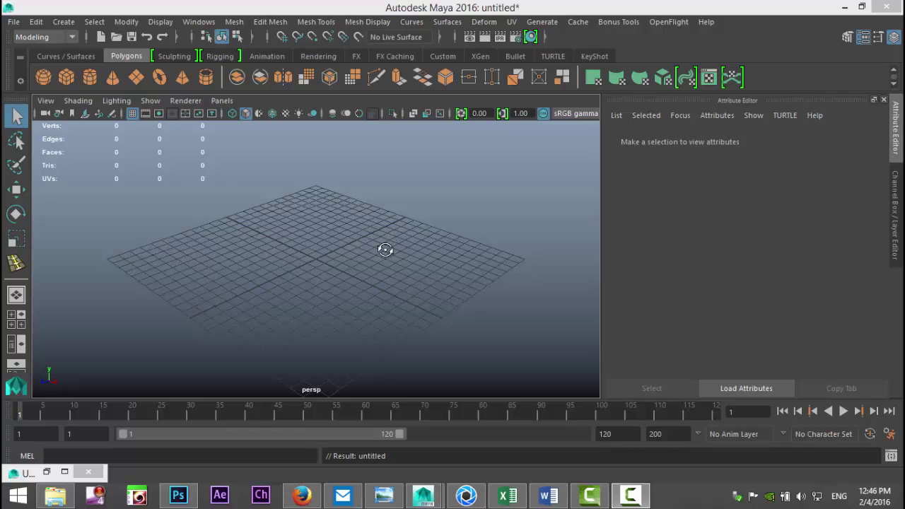
Create a polygon plane and scale it into a long flat strip about 29 units along the Z axis
mouse_move(405, 249)
left_mouse_down("alt")
mouse_move(430, 249)
mouse_move(413, 248)
left_mouse_up("alt")
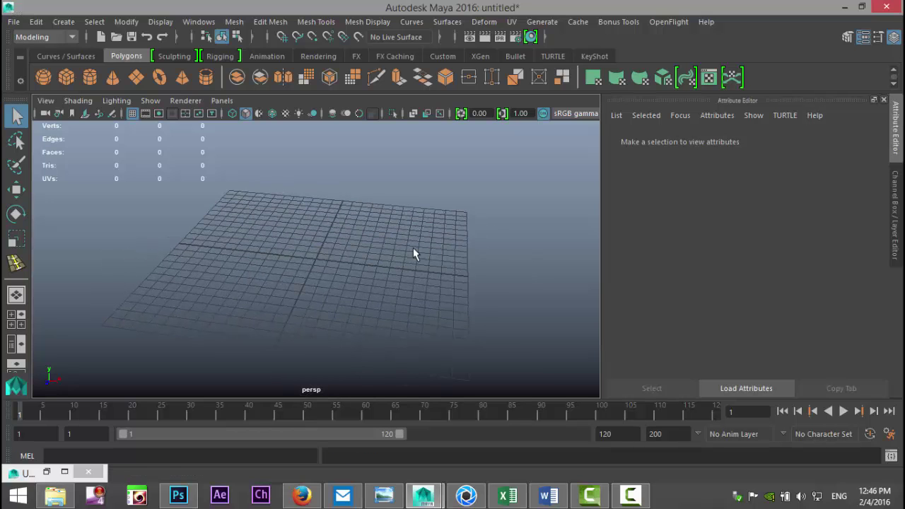
left_click(136, 78)
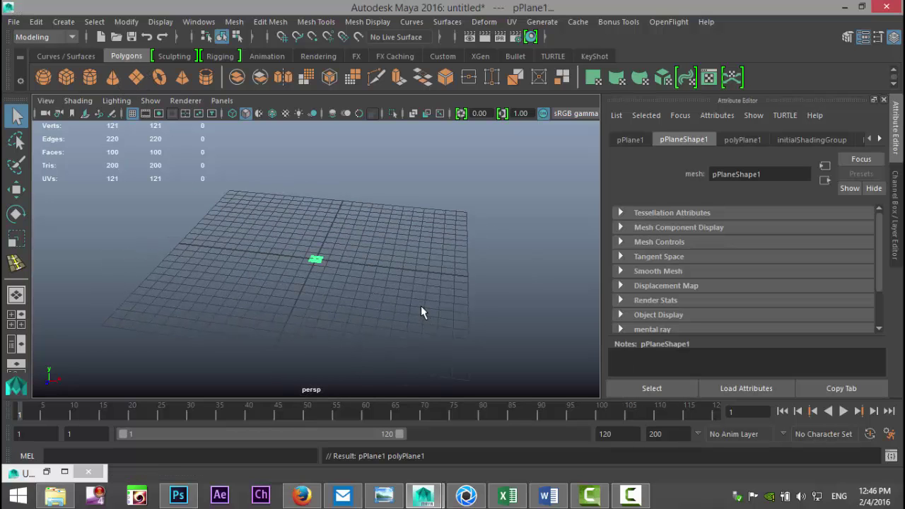
key("r")
left_click_drag(316, 259, 395, 272)
left_click_drag(301, 290, 296, 369)
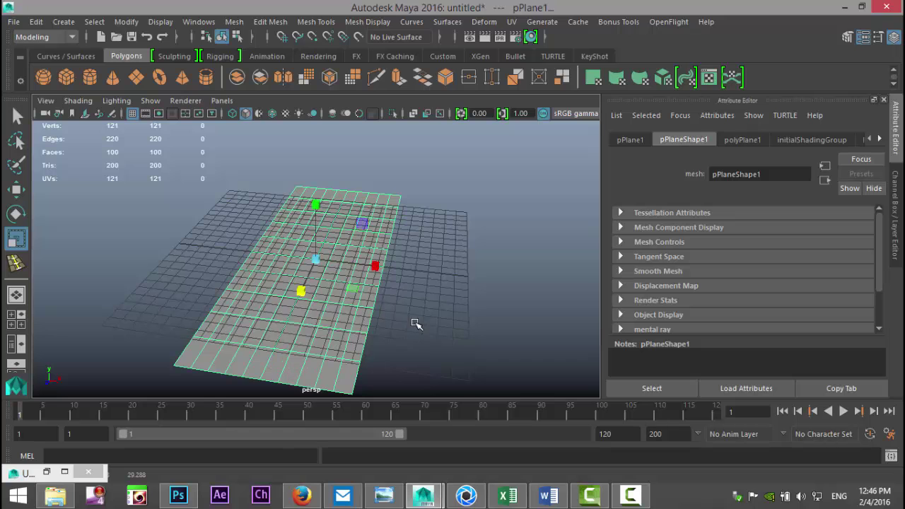
left_click_drag(418, 323, 460, 303, "alt")
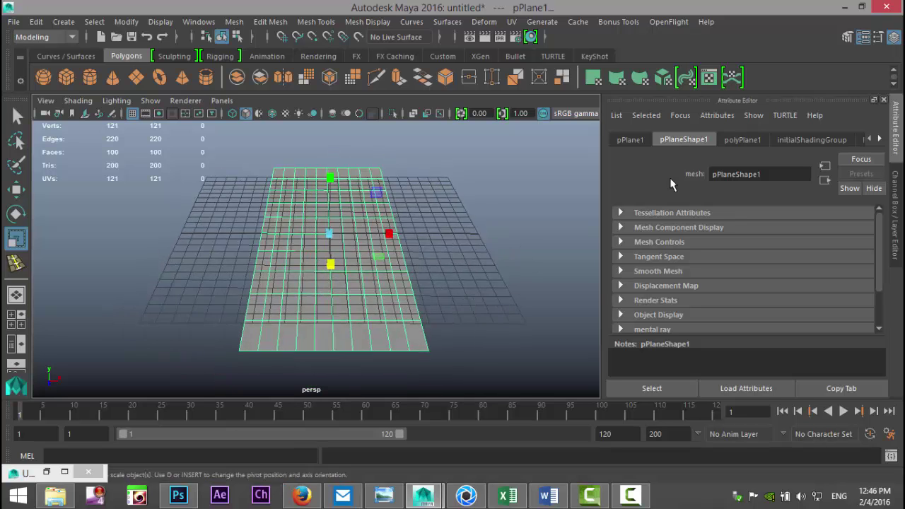
left_click(744, 141)
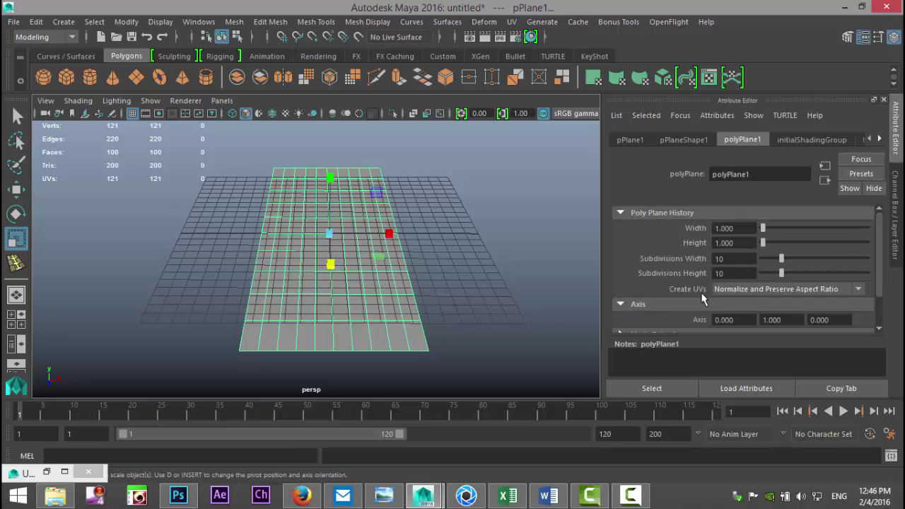
Extrude the border edges along both long sides of the plane and raise them about 0.37 units
right_click_drag(243, 134, 297, 93)
left_click(273, 173)
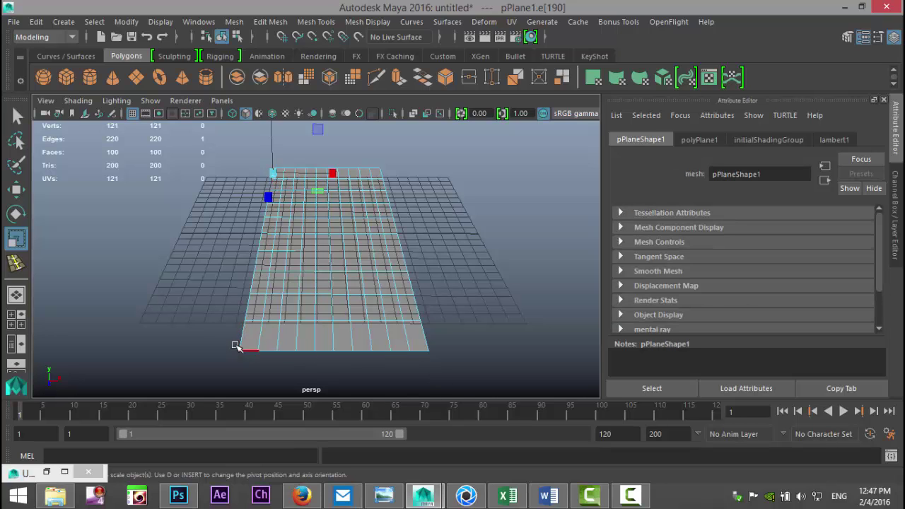
left_click(269, 335)
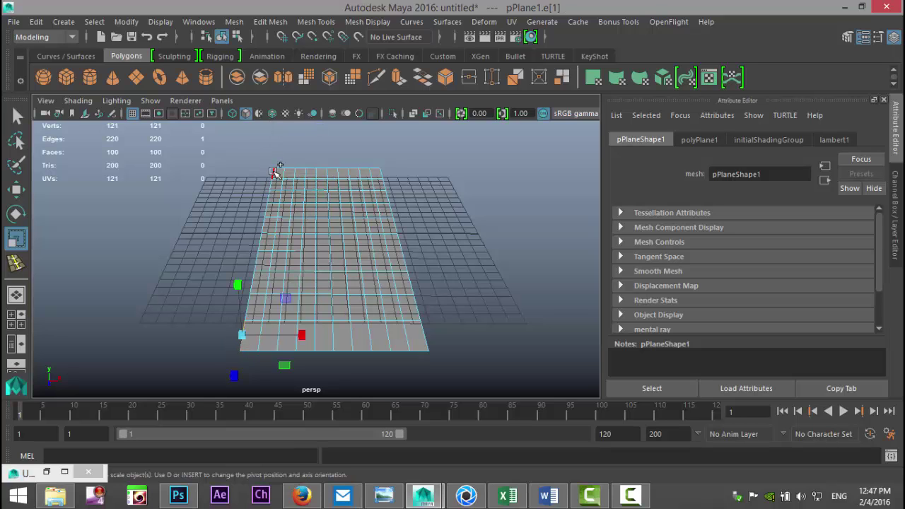
left_click(275, 173, "shift")
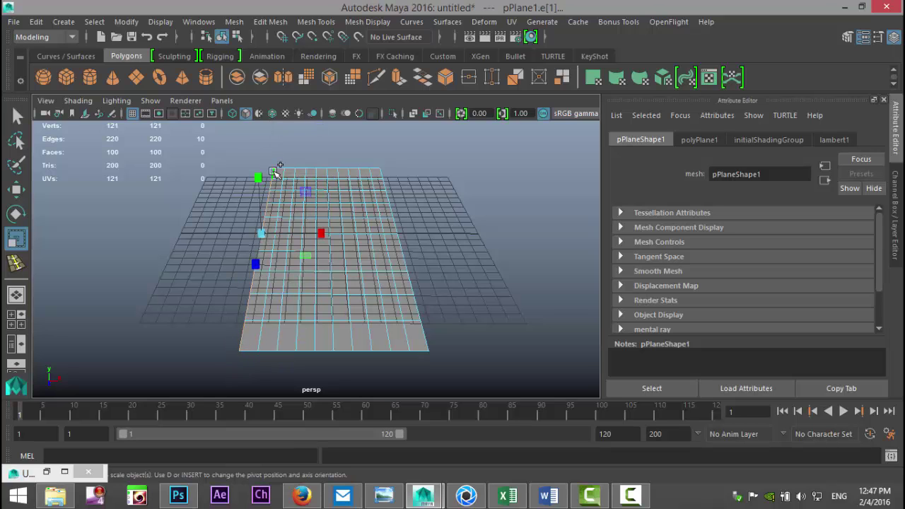
double_click(384, 169, "shift")
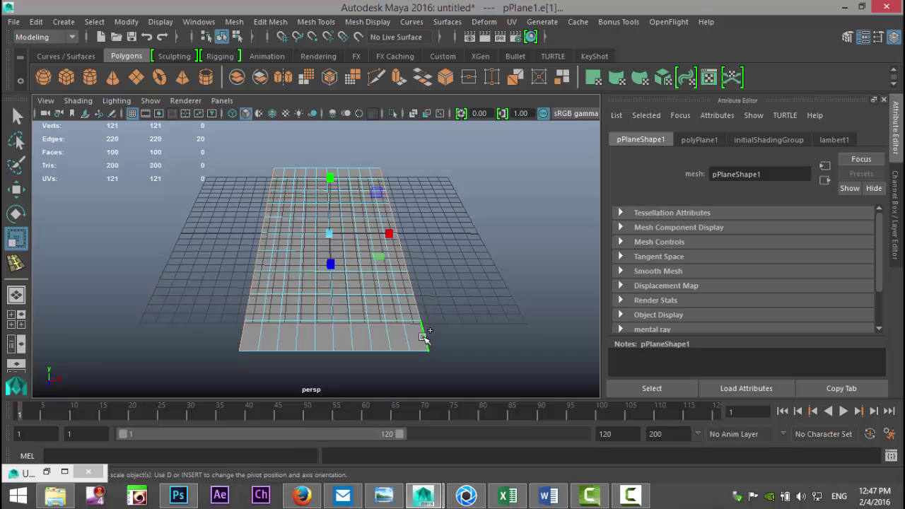
left_click(270, 21)
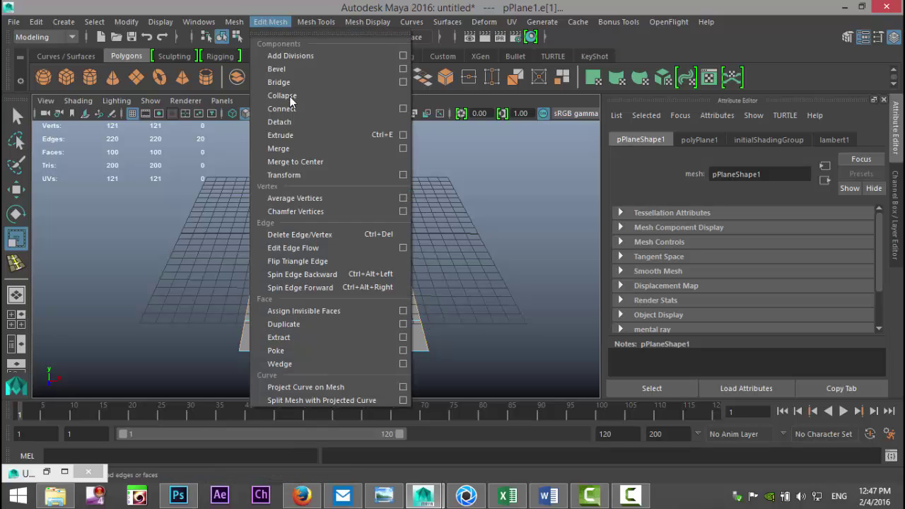
left_click(305, 135)
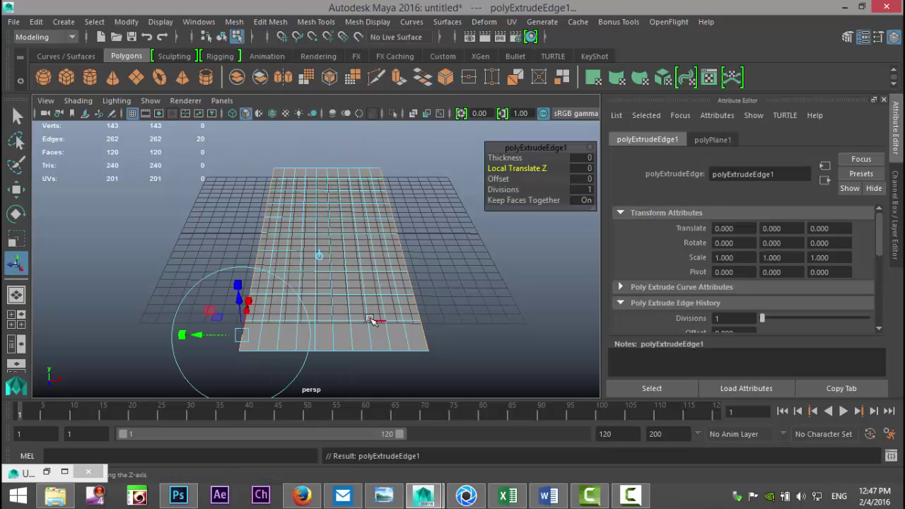
key("w")
left_click_drag(333, 172, 333, 167)
scroll(308, 293, "up", 5)
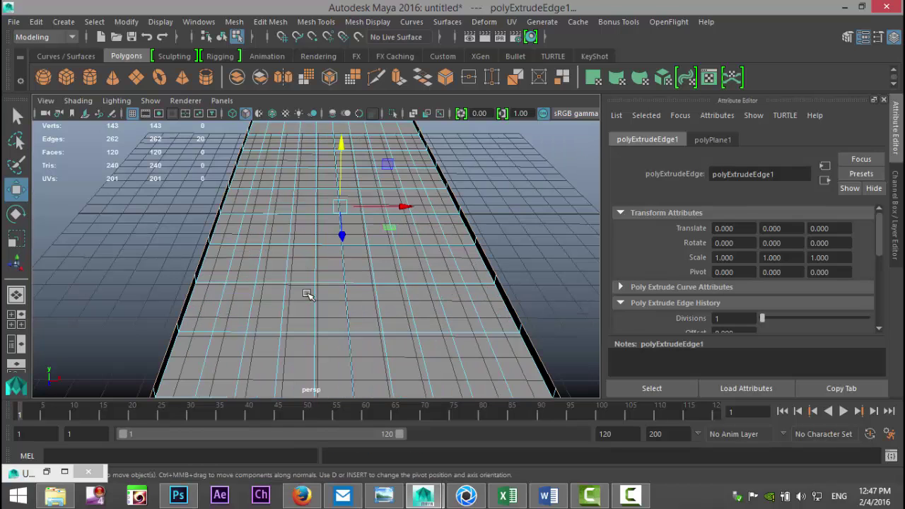
Extrude the raised edges again and scale them outward along X to form the flat curb tops
left_click_drag(309, 294, 361, 286, "alt")
key("ctrl+e")
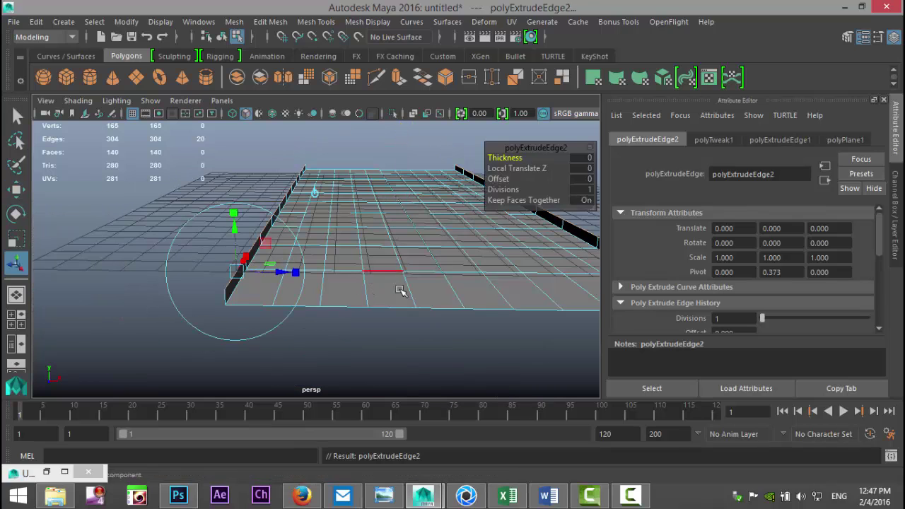
key("r")
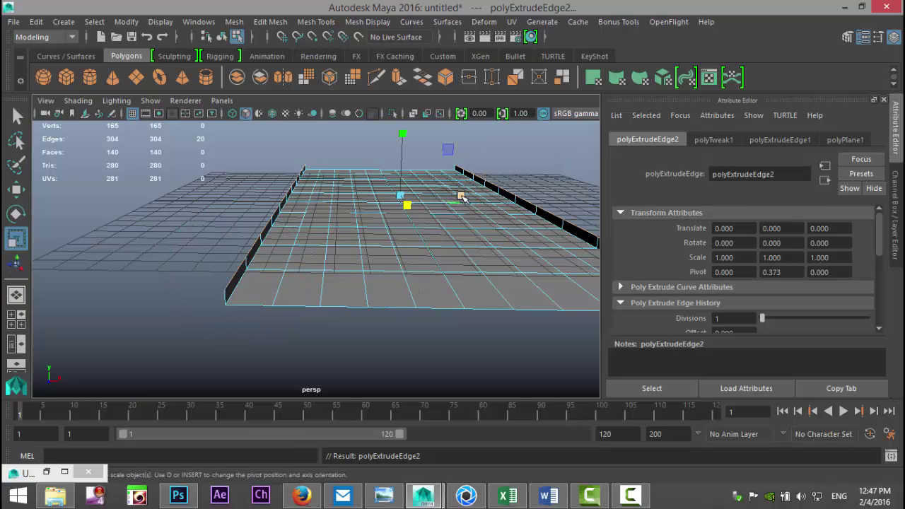
left_click_drag(461, 197, 461, 195)
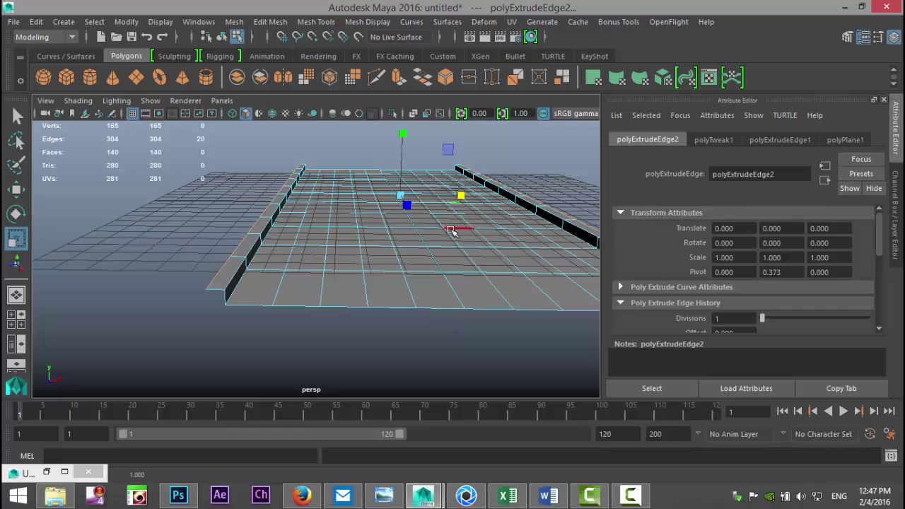
Extrude the outer curb edges down to a height of about 0.25 and extrude them slightly outward to form narrow grooves
key("ctrl+e")
key("w")
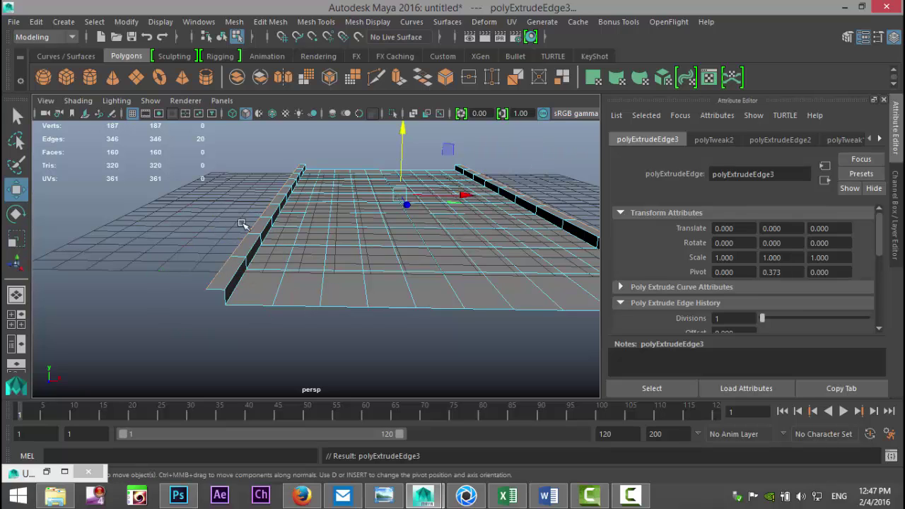
left_click_drag(401, 131, 402, 132)
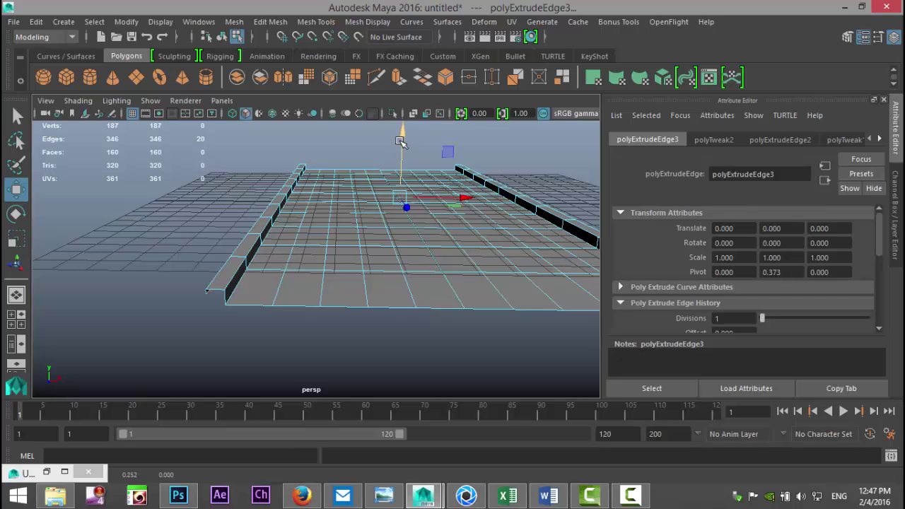
key("ctrl+e")
key("r")
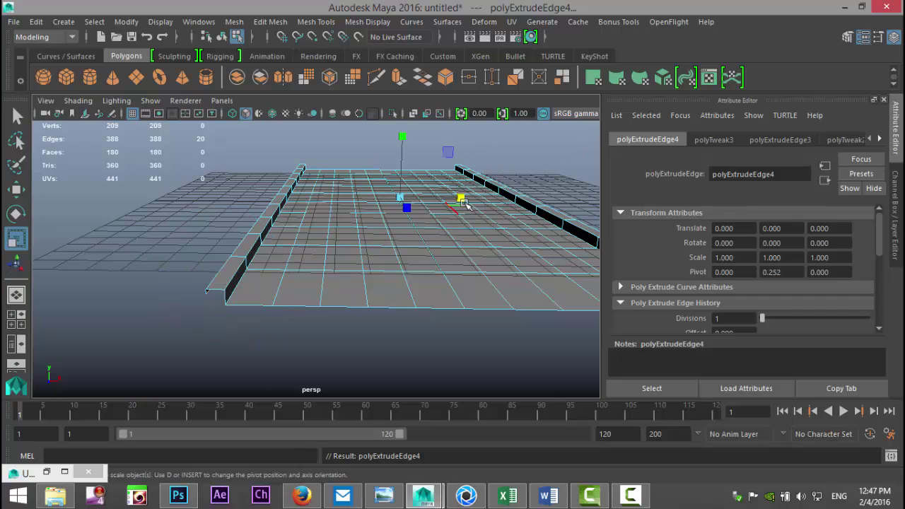
left_click_drag(463, 197, 461, 197)
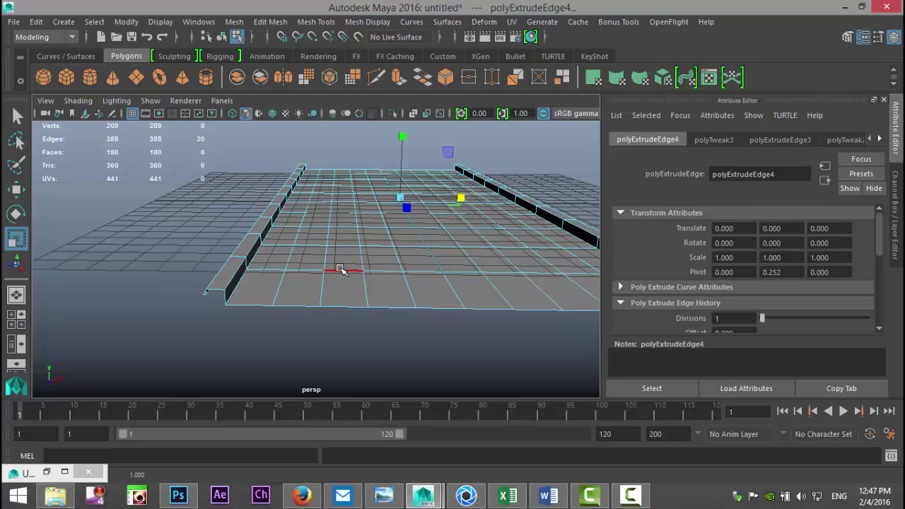
Extrude the groove's outer edges and raise them to a height of about 0.42, slightly above the curb tops
key("ctrl+e")
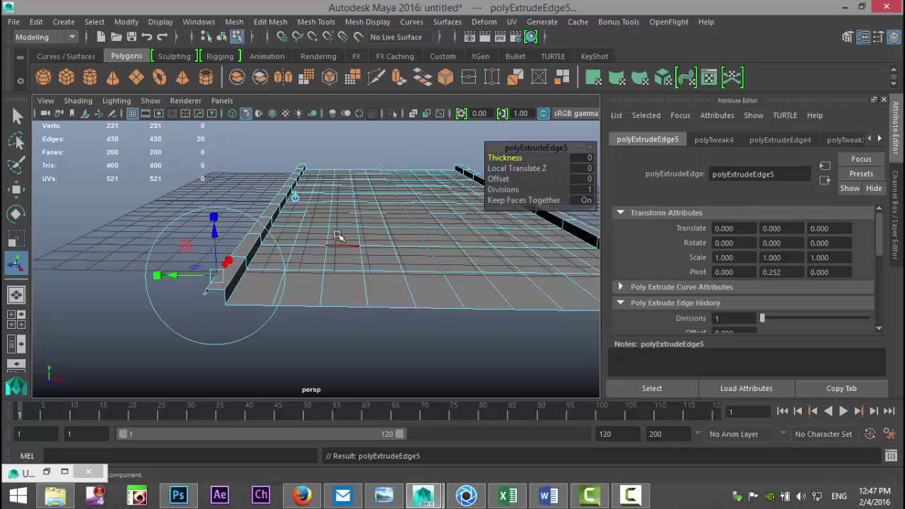
key("w")
left_click_drag(402, 131, 405, 127)
left_click_drag(250, 253, 438, 217, "alt")
left_click_drag(433, 135, 430, 137)
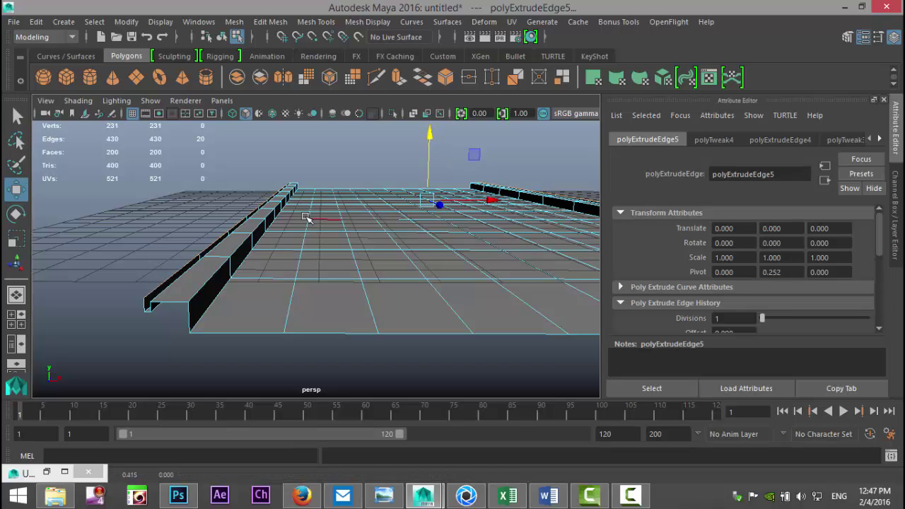
Extrude the outermost edges and scale them far outward along X to form wide sidewalks on both sides
left_click_drag(313, 207, 316, 230, "alt")
key("ctrl+e")
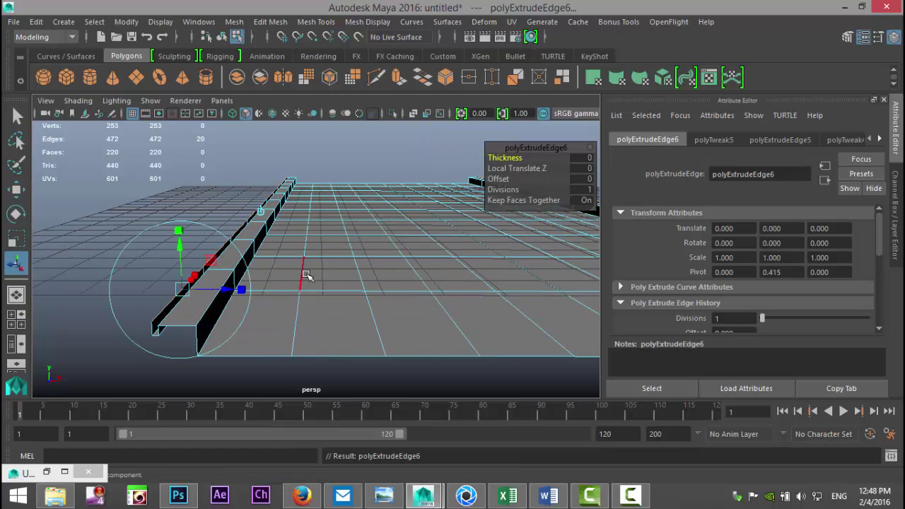
key("r")
left_click_drag(487, 204, 535, 209)
scroll(448, 252, "down", 10)
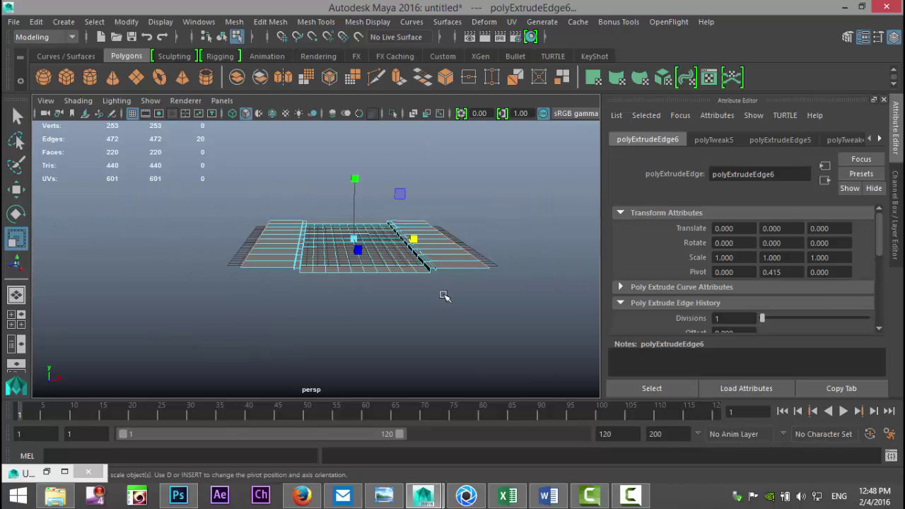
mouse_move(434, 351)
left_mouse_down("alt")
mouse_move(456, 376)
mouse_move(446, 361)
left_mouse_up("alt")
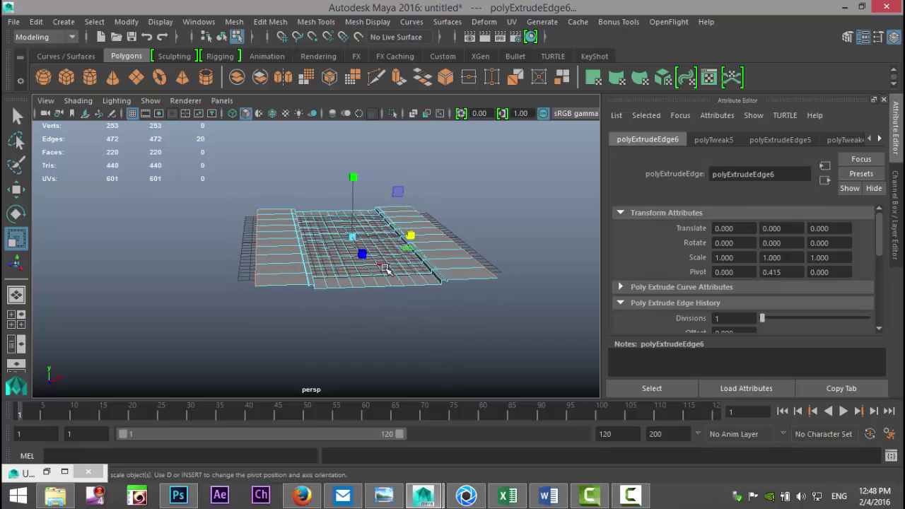
Bevel the upper inner edges of both curbs along their full length with a fraction of 0.5 and 1 segment
scroll(484, 283, "up", 3)
left_click_drag(461, 347, 408, 358, "alt")
left_click(315, 365)
right_click_drag(208, 282, 219, 81)
left_click(219, 277)
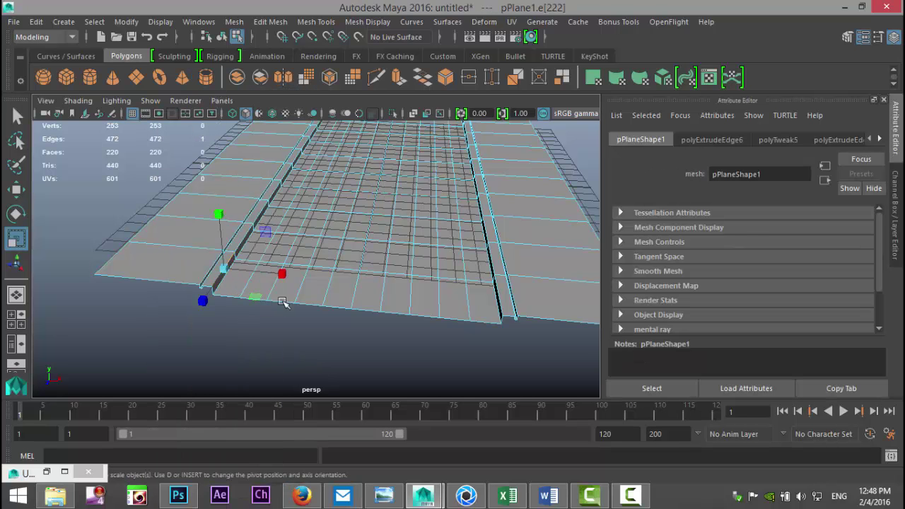
left_click_drag(292, 304, 299, 250, "alt")
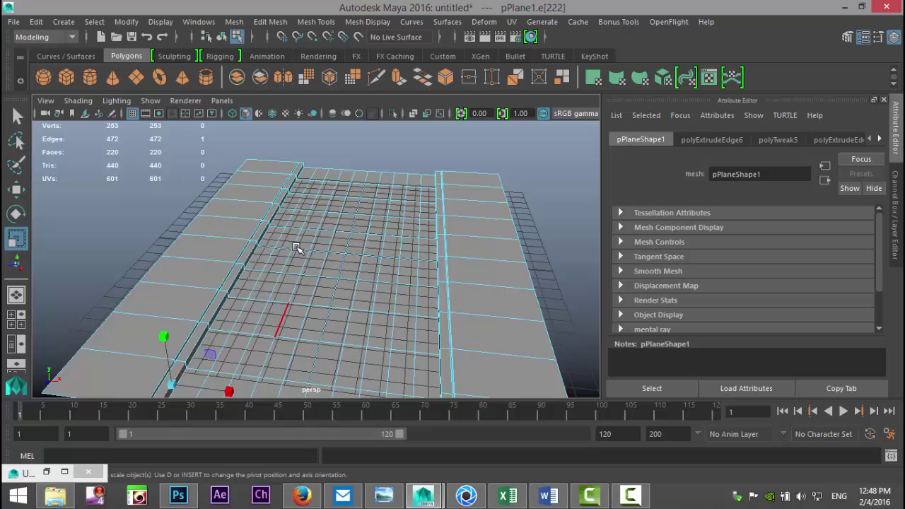
double_click(302, 168)
left_click_drag(298, 177, 403, 299, "alt")
left_click(575, 261, "shift")
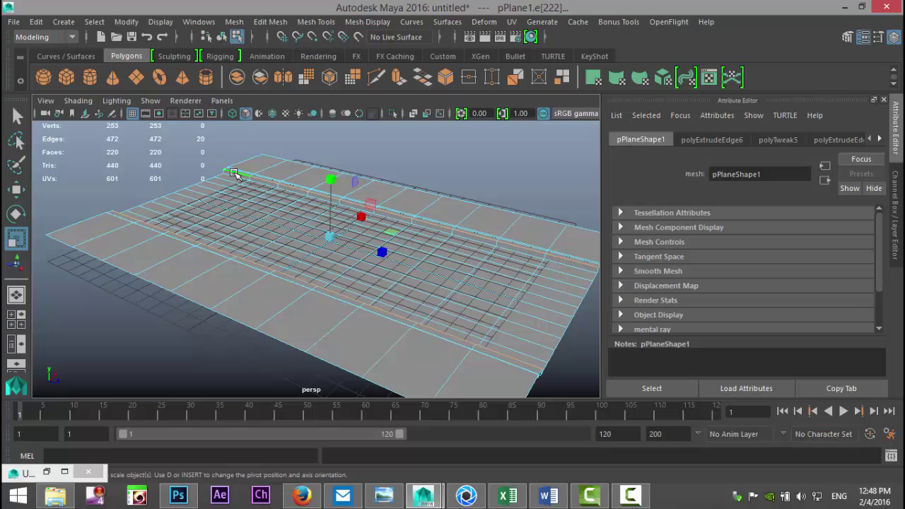
left_click(270, 21)
left_click(288, 70)
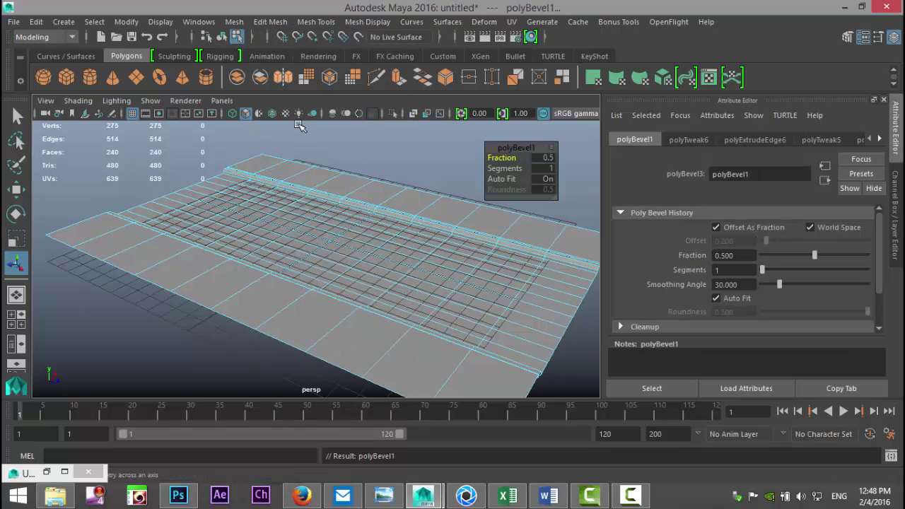
scroll(464, 268, "up", 4)
left_click_drag(499, 282, 467, 210, "alt")
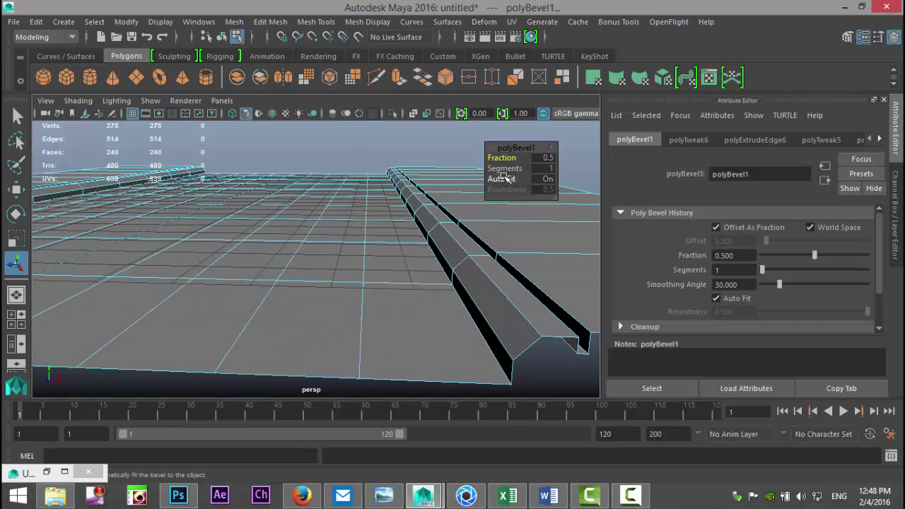
mouse_move(497, 169)
left_mouse_down()
mouse_move(544, 170)
mouse_move(508, 176)
left_mouse_up()
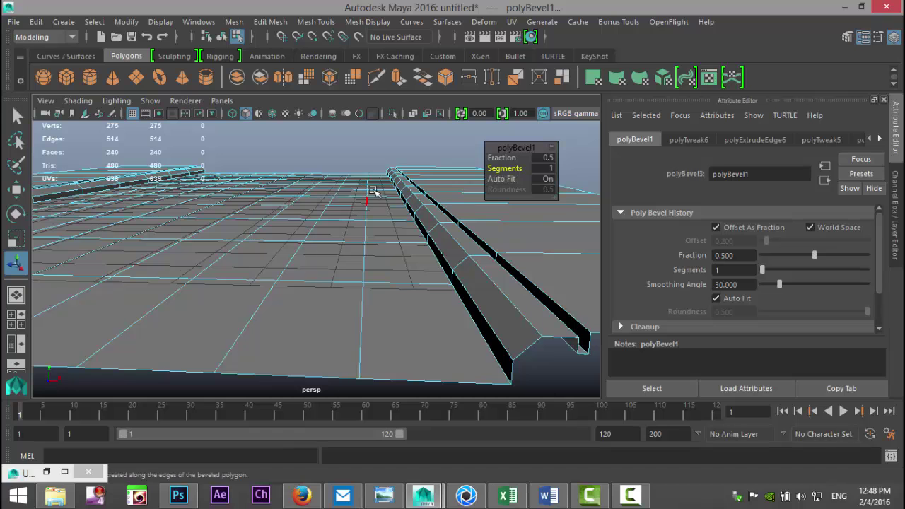
left_click(365, 155)
Insert 3 evenly spaced lengthwise edge loops in one sidewalk using the Insert Edge Loop tool's multiple loops option
scroll(361, 169, "down", 3)
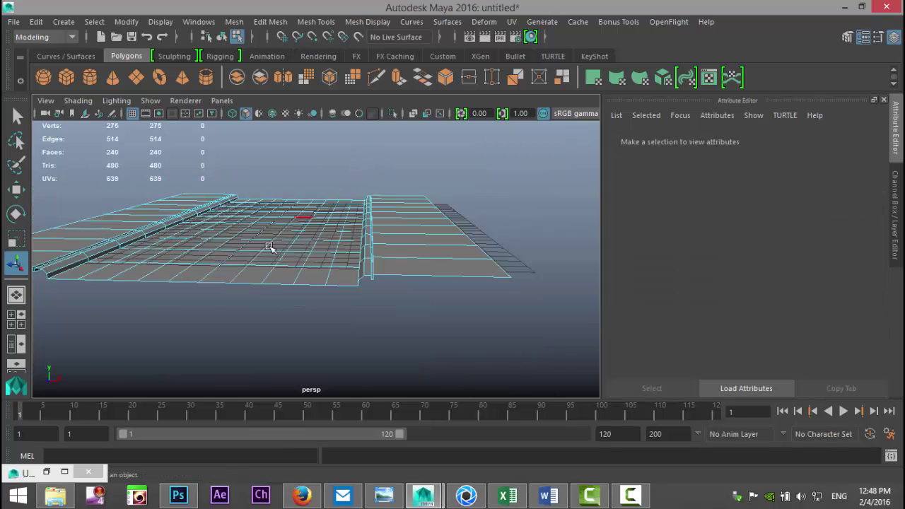
left_click_drag(233, 319, 314, 302, "alt")
right_click_drag(314, 302, 333, 311, "alt")
left_click(278, 23)
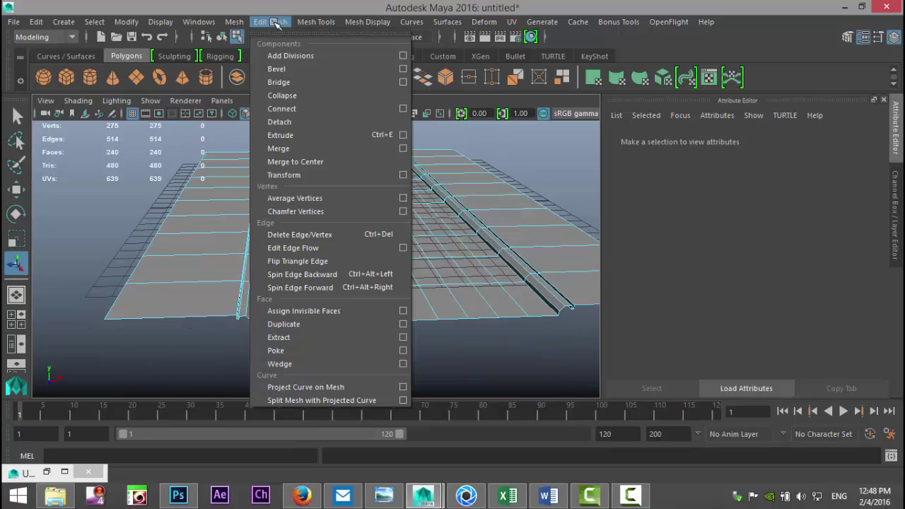
mouse_move(316, 22)
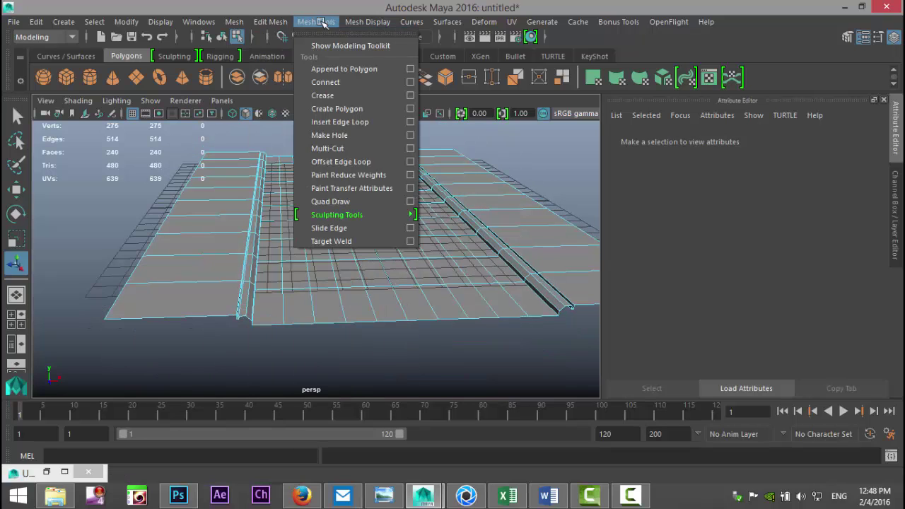
left_click(394, 122)
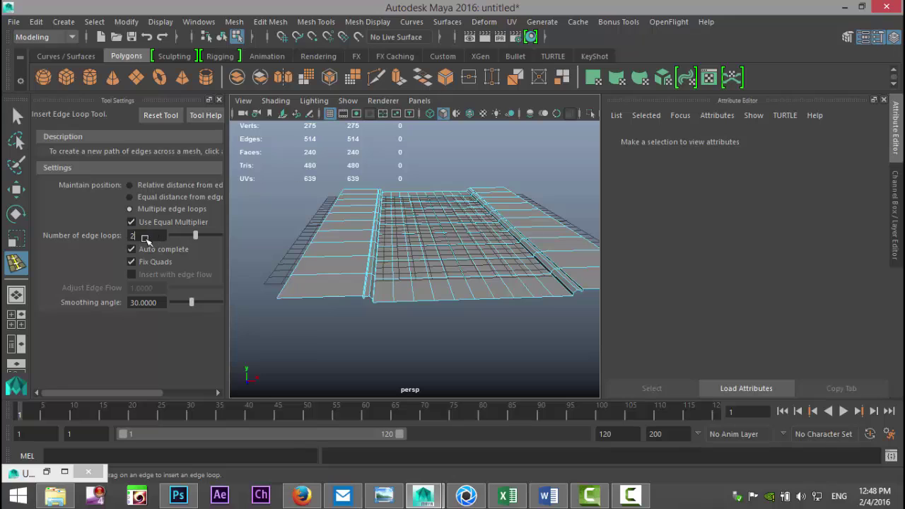
type("3")
left_click(316, 297)
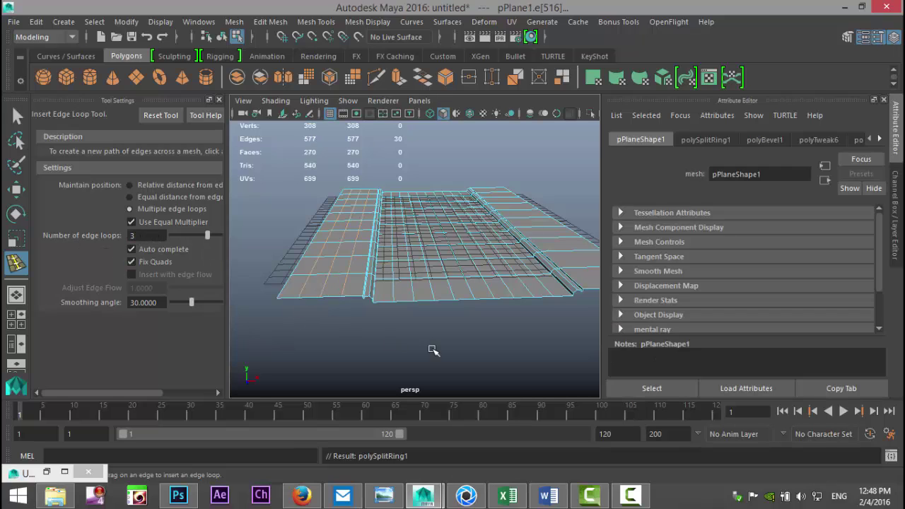
Insert 3 evenly spaced lengthwise edge loops in the opposite sidewalk, close the tool settings and deselect the mesh
left_click_drag(520, 347, 378, 304, "alt")
left_click(368, 298)
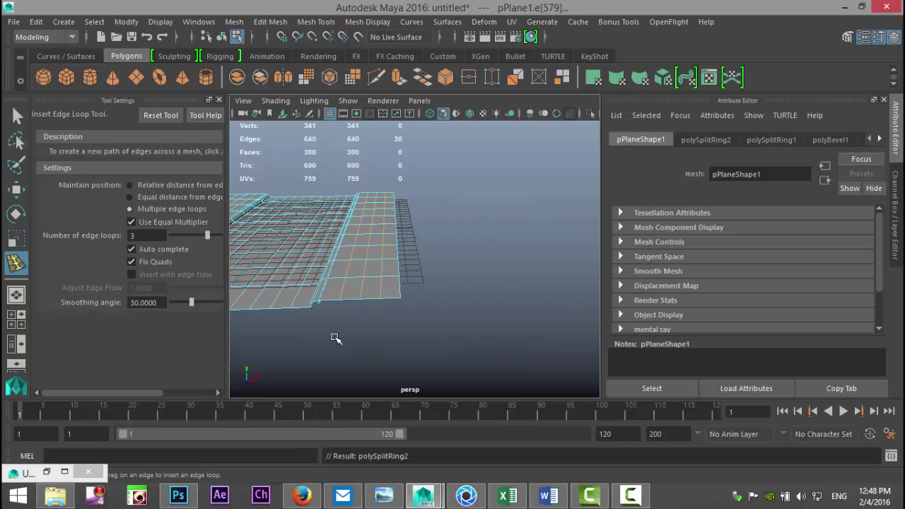
left_click(220, 99)
left_click_drag(325, 254, 369, 294, "alt")
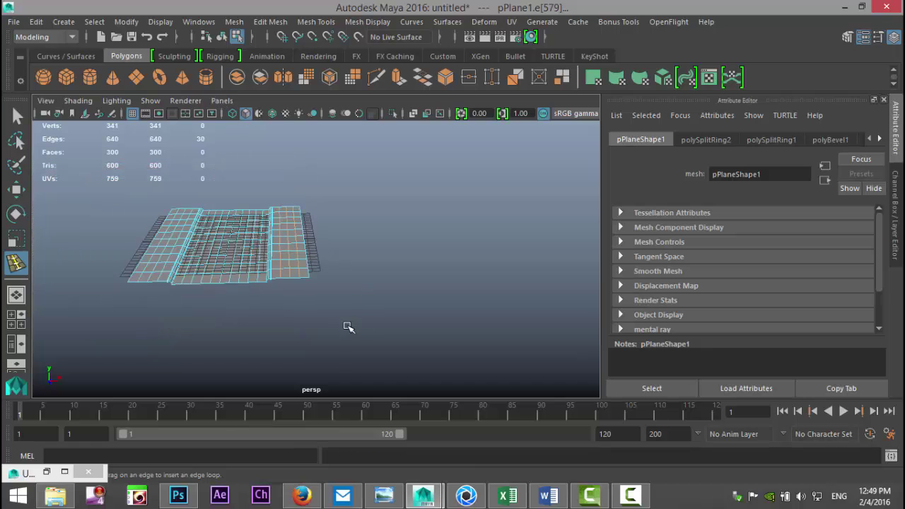
left_click_drag(348, 325, 430, 318, "alt")
scroll(478, 304, "up", 5)
left_click(492, 163)
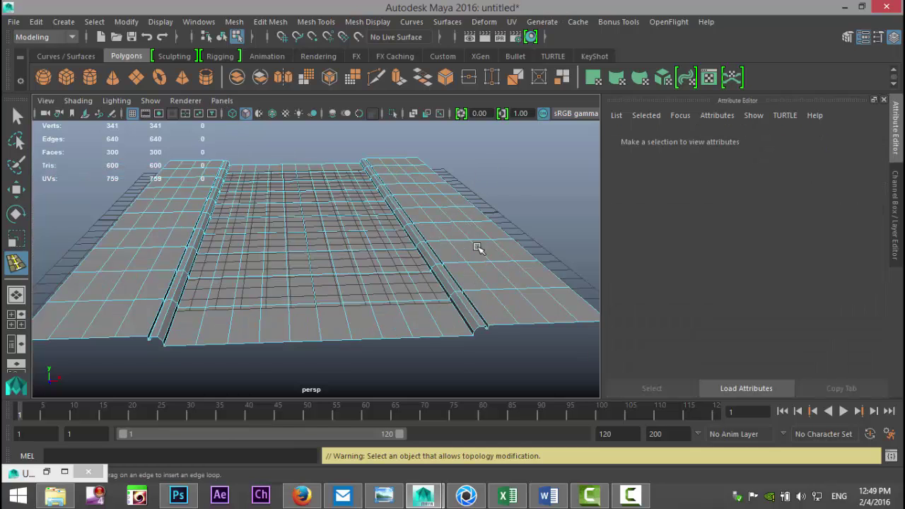
Hide the ground grid in the perspective view
left_click_drag(460, 209, 442, 256, "alt")
right_click_drag(299, 263, 299, 154)
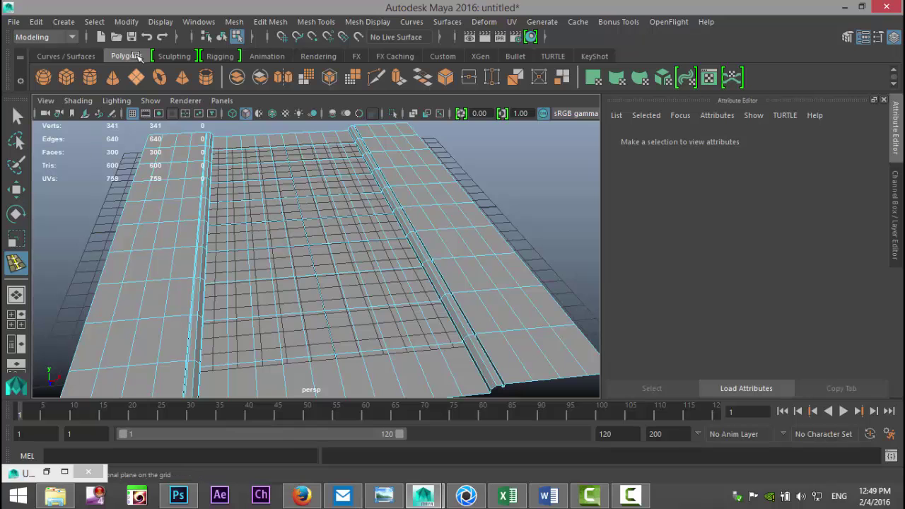
left_click(166, 28)
left_click(177, 56)
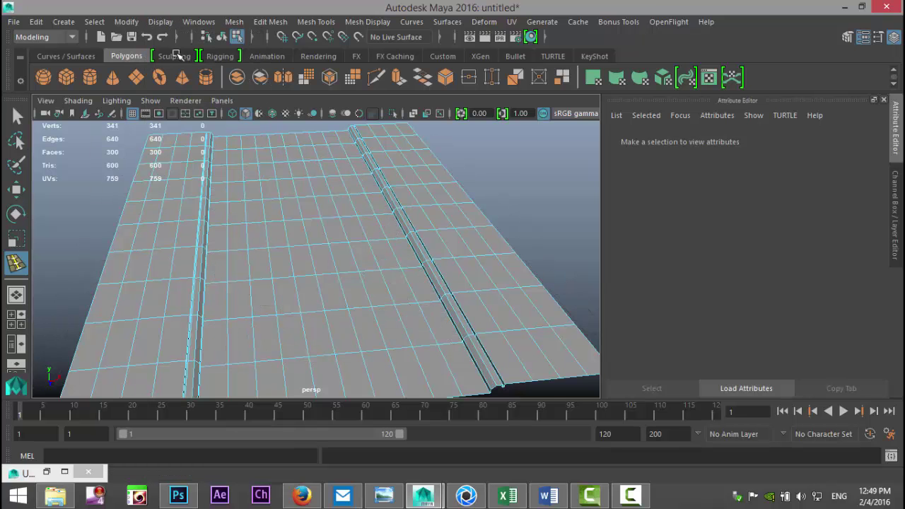
Select all road faces between the two curbs and assign a new Lambert material to them
left_click_drag(355, 245, 328, 326, "alt")
right_click(300, 154)
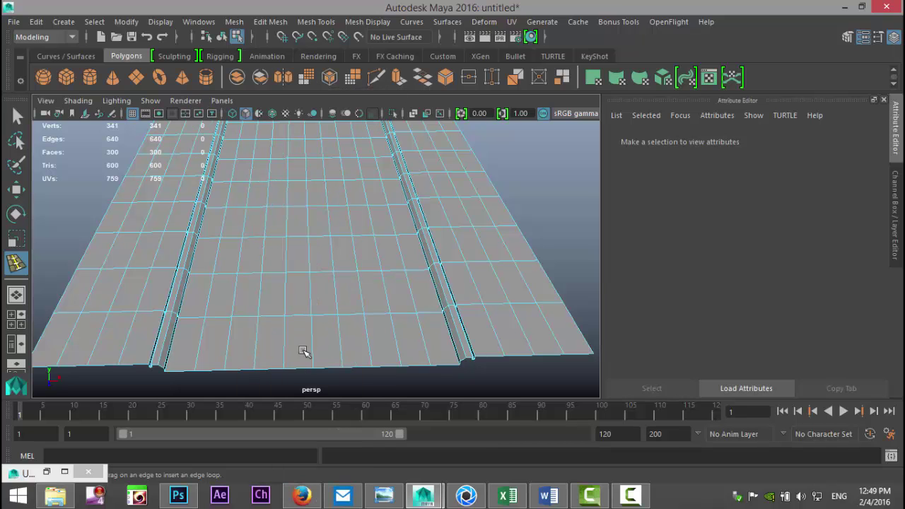
key("q")
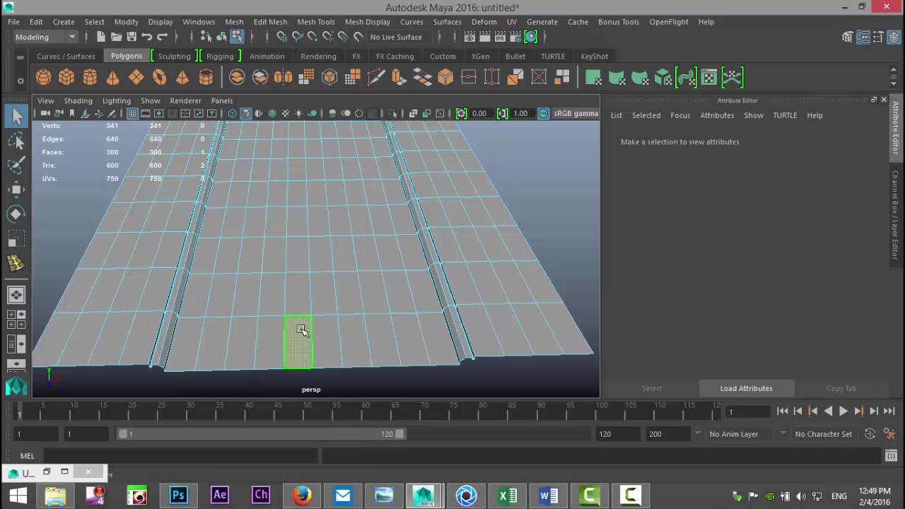
left_click(297, 346)
double_click(302, 311, "shift")
scroll(322, 319, "down", 5)
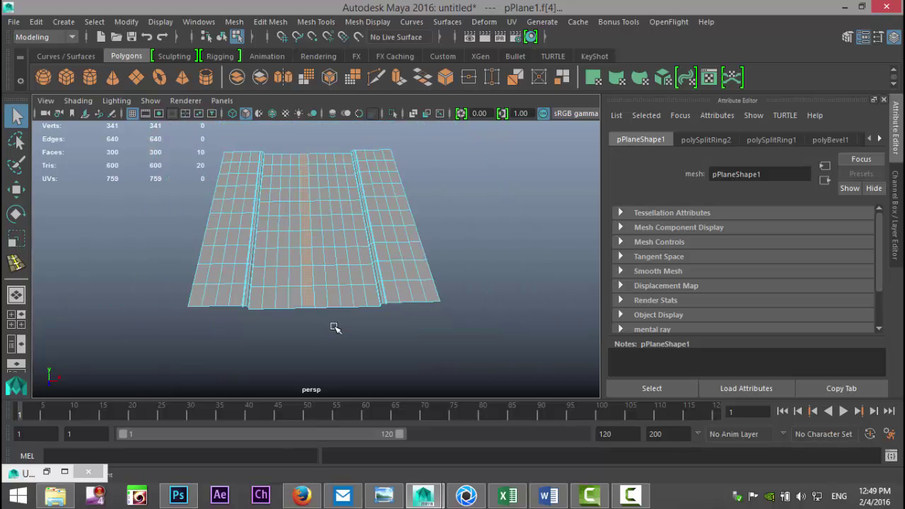
key("shift+period")
key("shift+period")
key("shift+period")
key("shift+period")
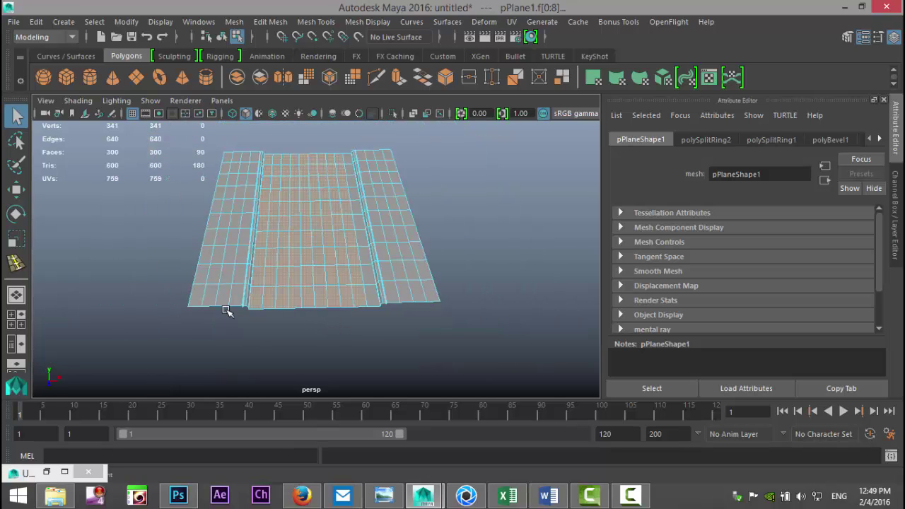
left_click(370, 297, "shift")
double_click(348, 161, "shift")
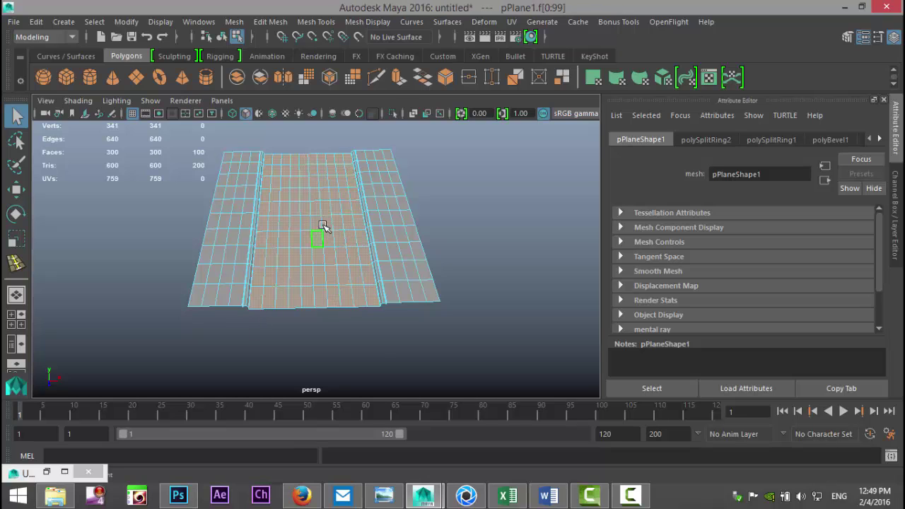
right_click_drag(323, 225, 317, 435)
left_click(385, 232)
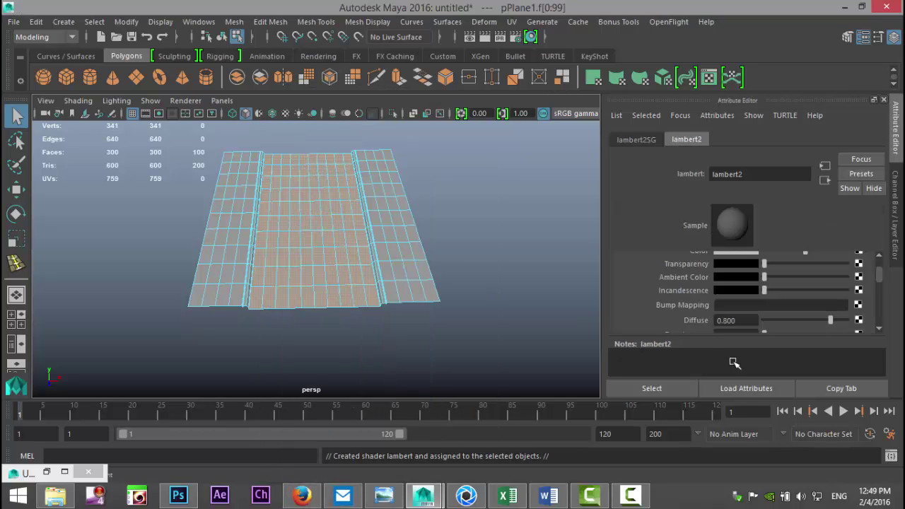
Connect a File texture to the Lambert's color and load road_old_asphalt_0033_01_preview.jpg from the Desktop's Road folder
left_click(859, 290)
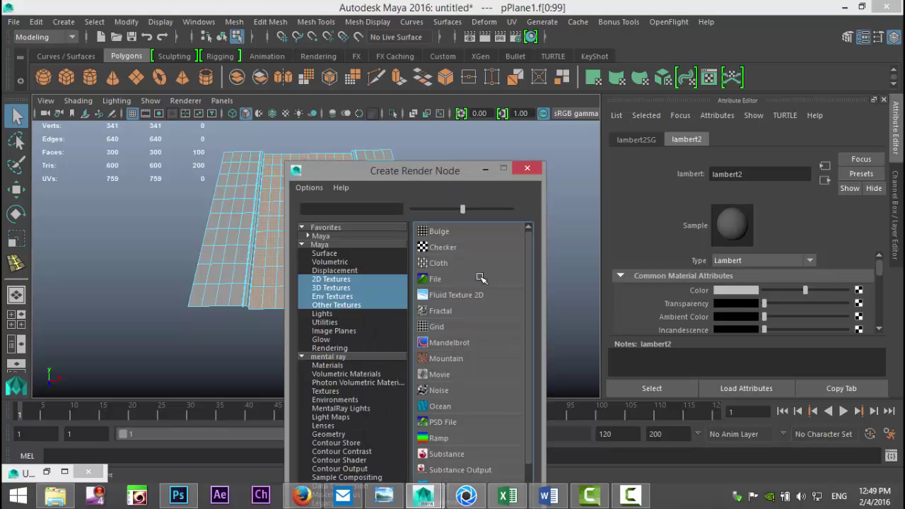
left_click(448, 278)
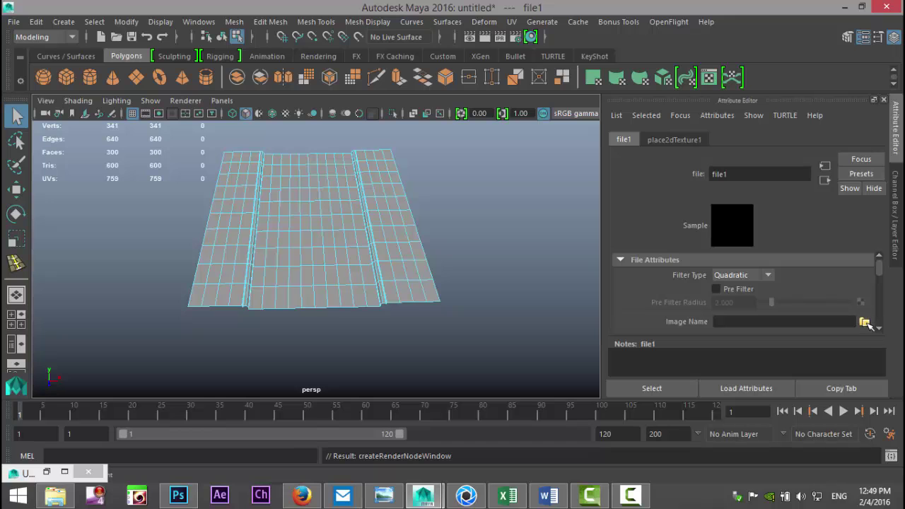
left_click(864, 322)
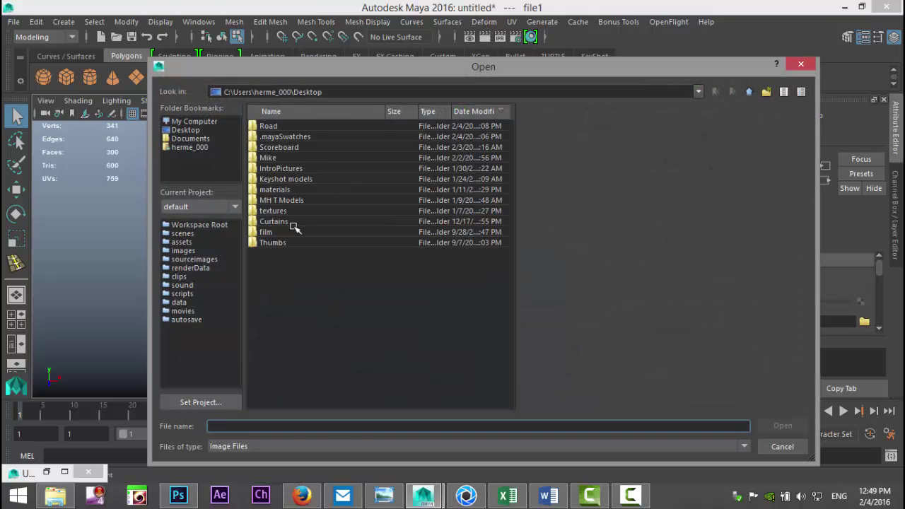
left_click(185, 130)
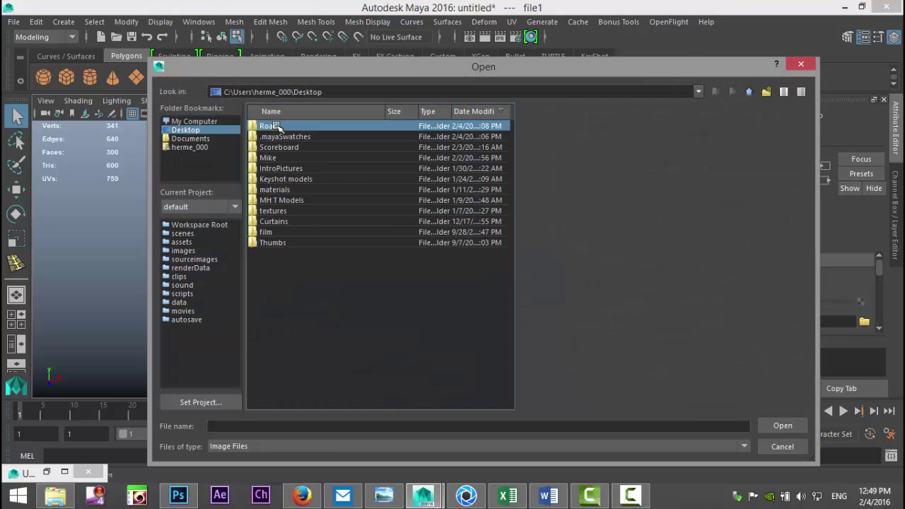
double_click(276, 125)
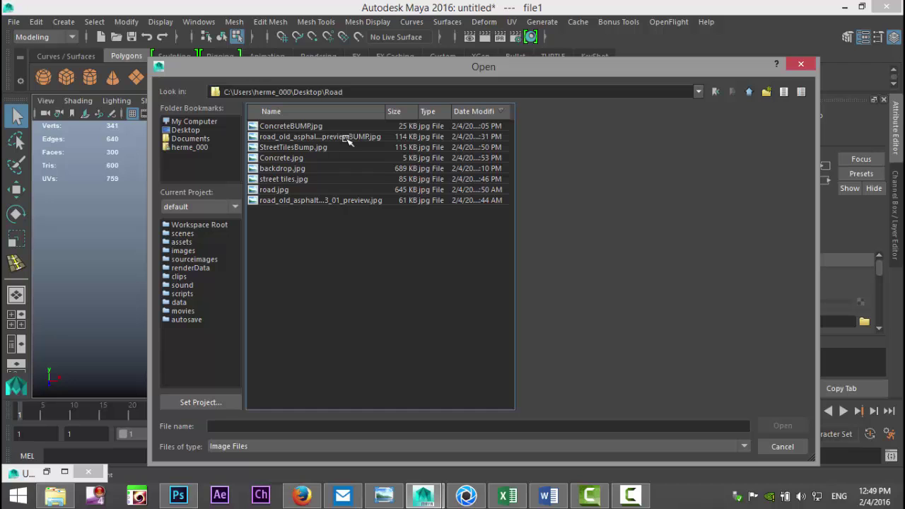
left_click(348, 200)
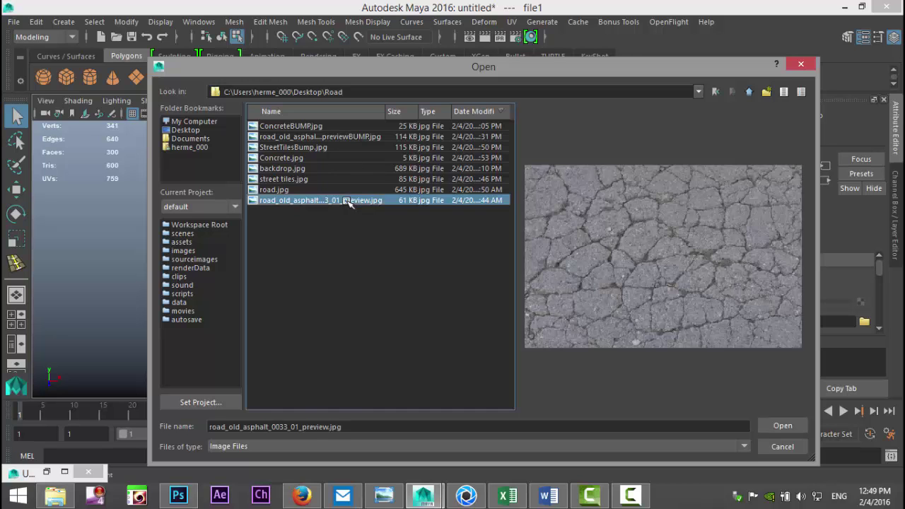
left_click(781, 425)
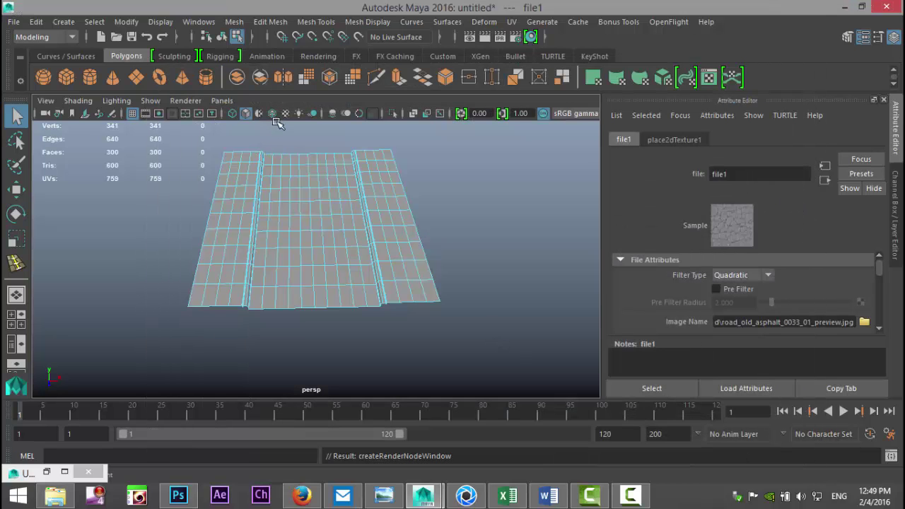
Turn on textured display in the perspective view to show the asphalt on the road
left_click(286, 113)
scroll(466, 253, "up", 5)
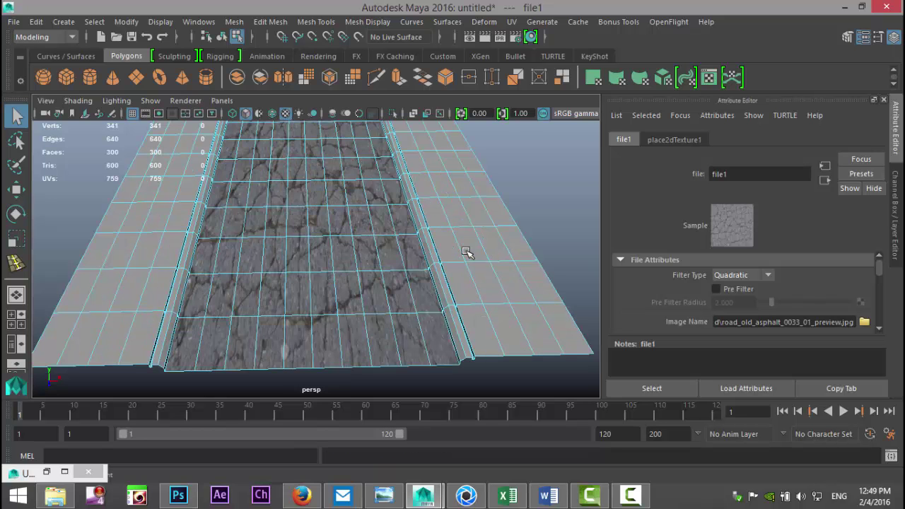
left_click_drag(470, 209, 458, 251, "ctrl+alt")
scroll(461, 251, "down", 10)
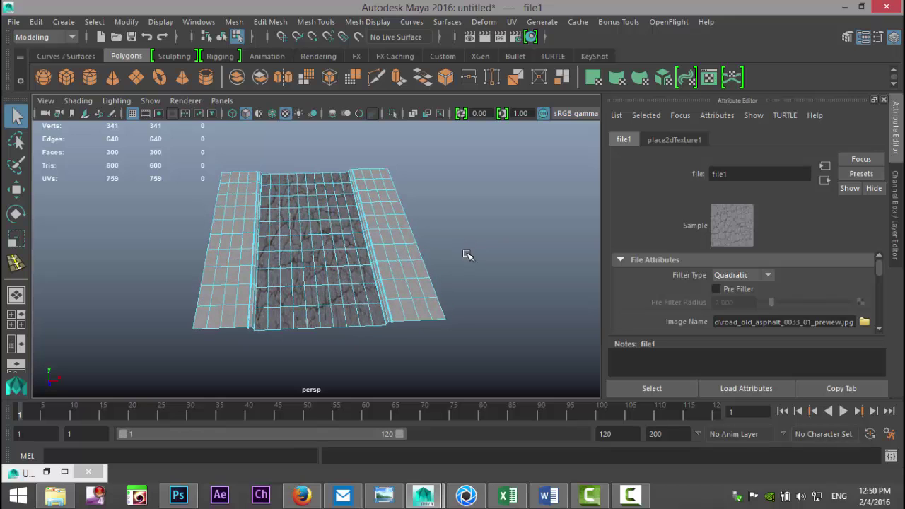
Reselect all road faces between the curbs and apply Automatic UV mapping to them
left_click(312, 313)
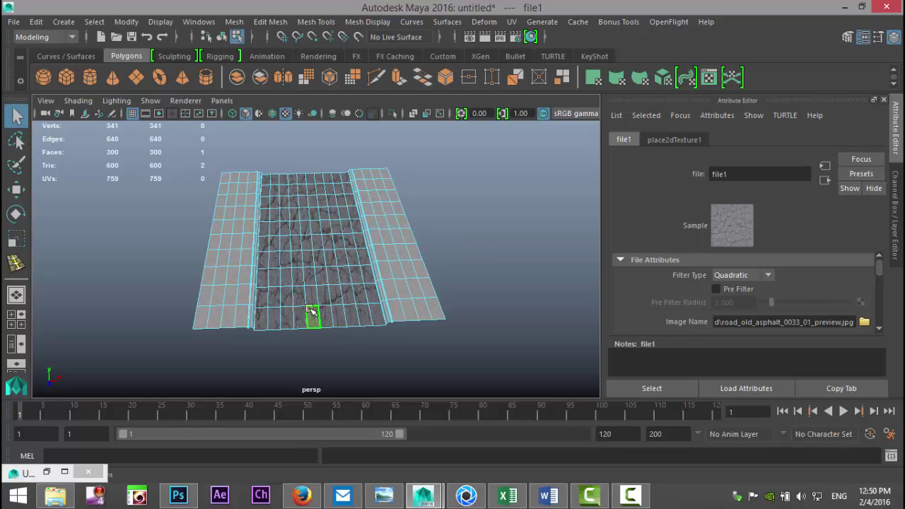
double_click(303, 178, "shift")
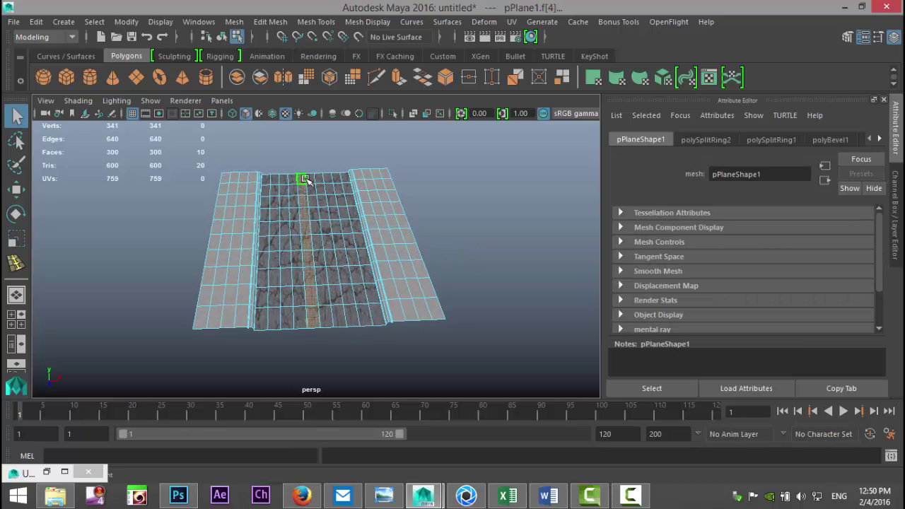
key("shift+period")
key("shift+period")
key("shift+period")
key("shift+period")
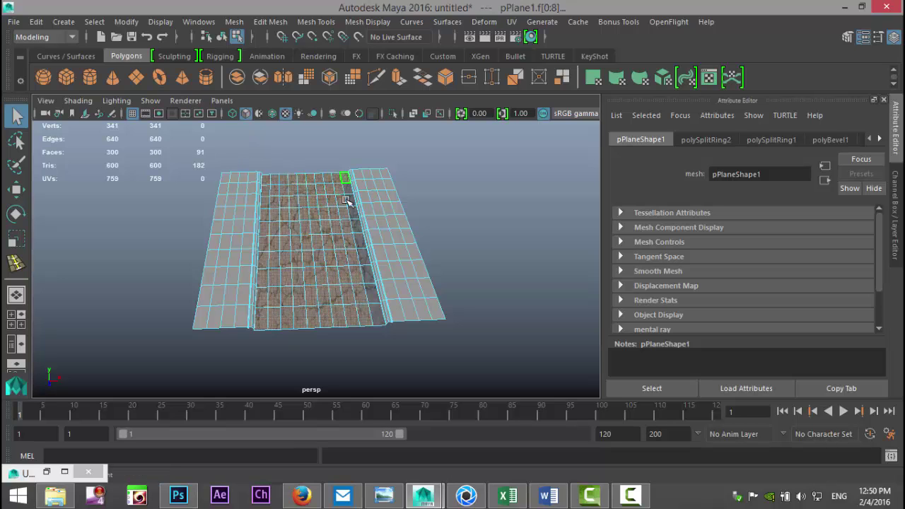
left_click(378, 314, "shift")
double_click(378, 313, "shift")
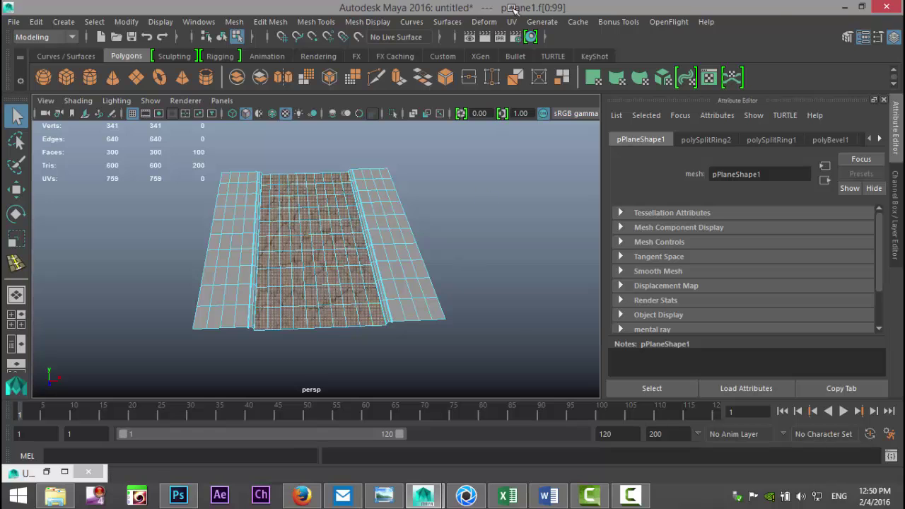
left_click(512, 22)
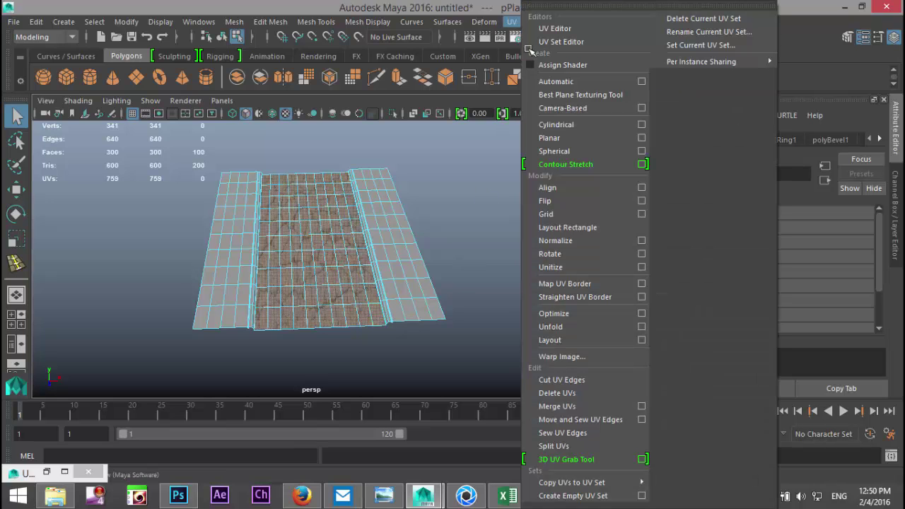
left_click(565, 81)
scroll(473, 293, "up", 3)
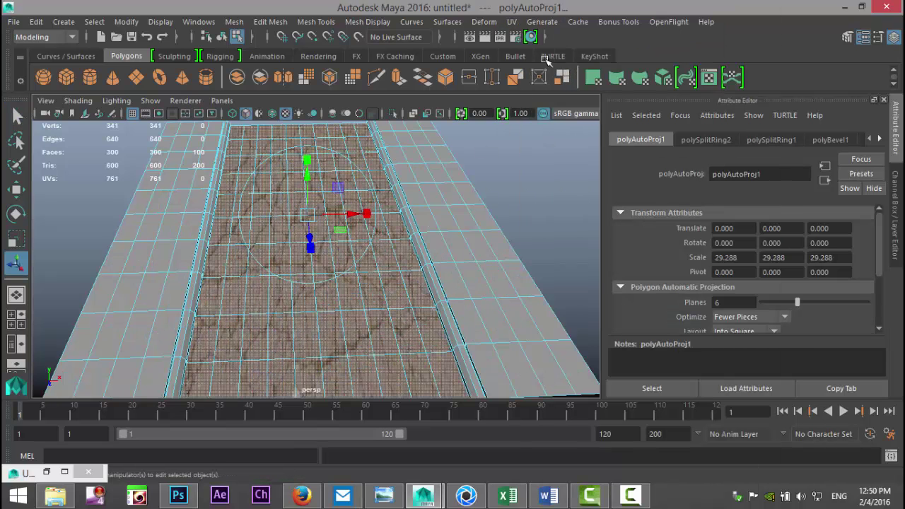
Check the road faces' UV layout against the asphalt texture in the UV Editor
left_click(512, 21)
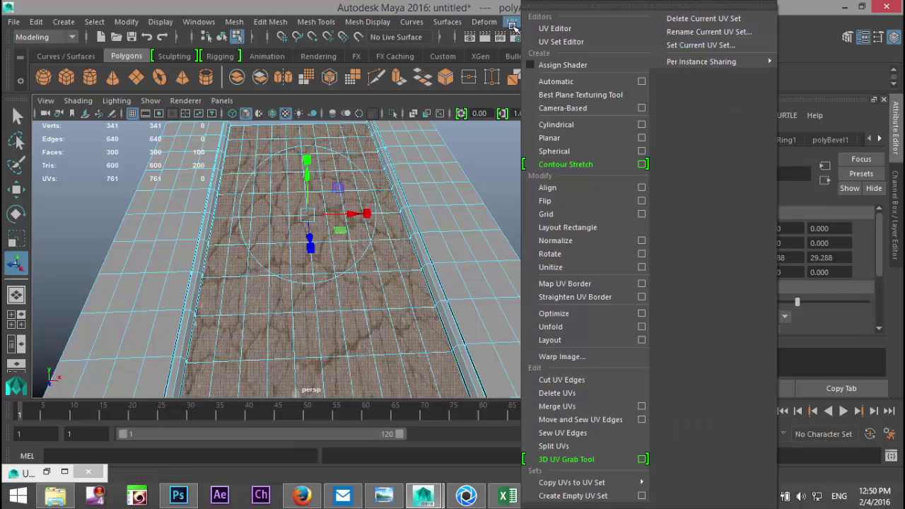
left_click(554, 28)
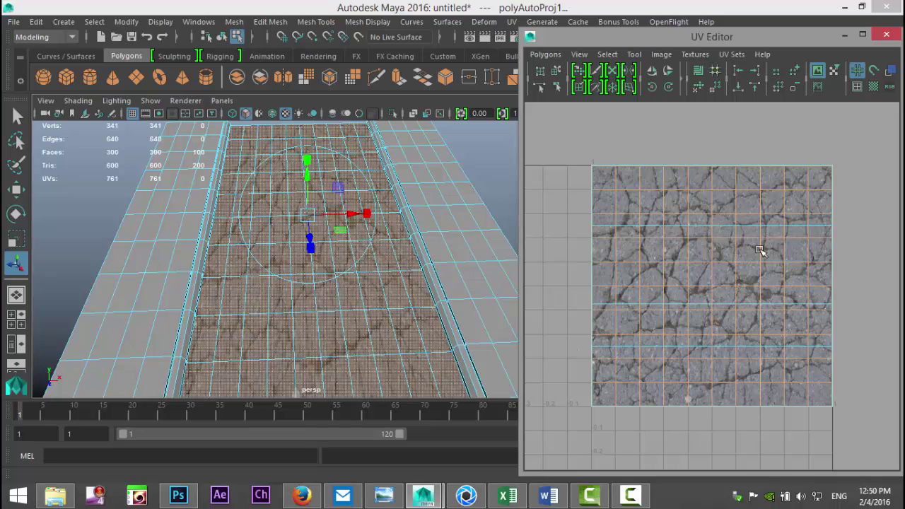
left_click(792, 198)
left_click(842, 36)
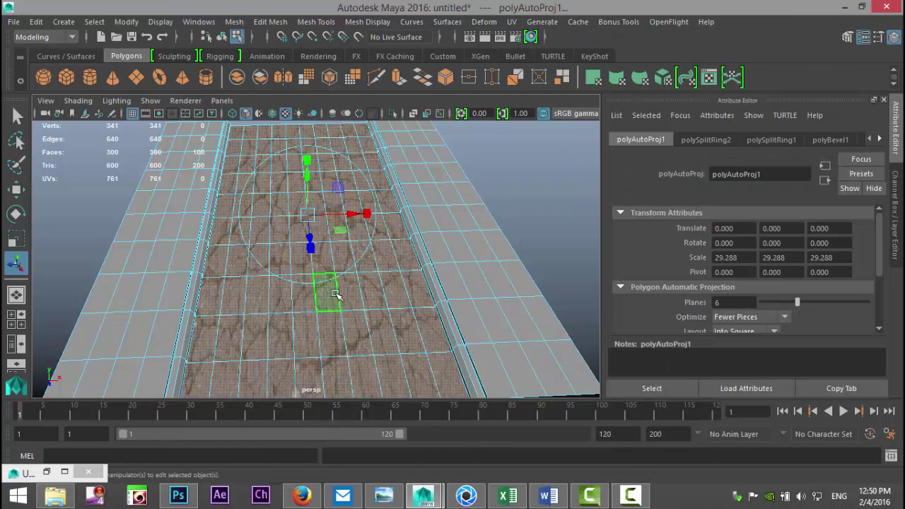
left_click(880, 141)
left_click(881, 140)
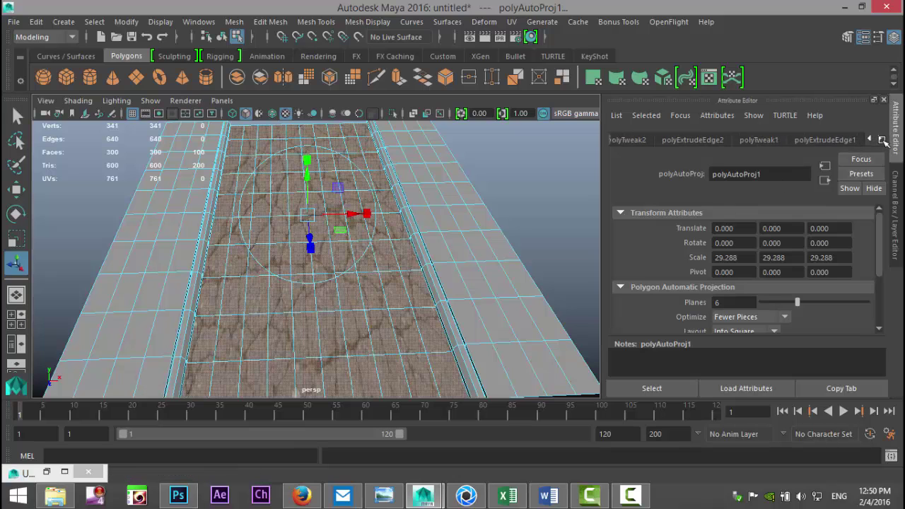
left_click(880, 141)
Return to object mode, select the whole street mesh and delete its construction history
scroll(495, 201, "down", 5)
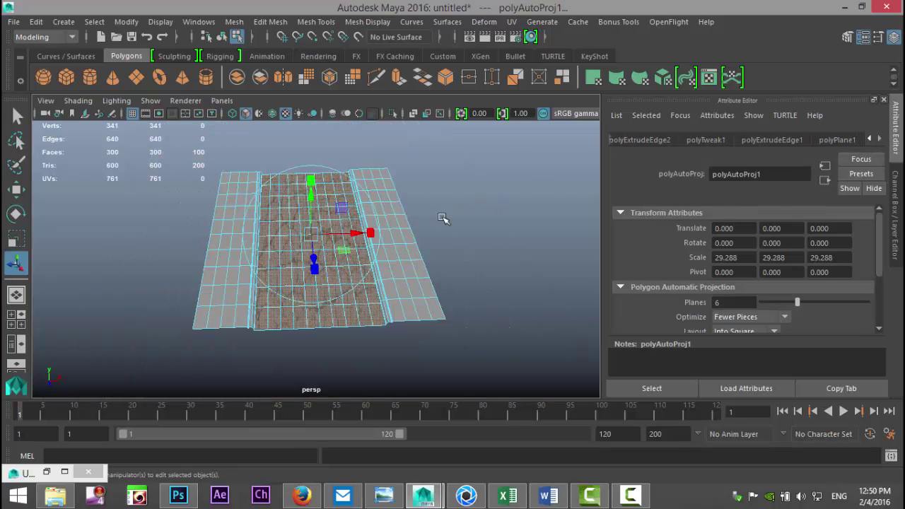
right_click(382, 260)
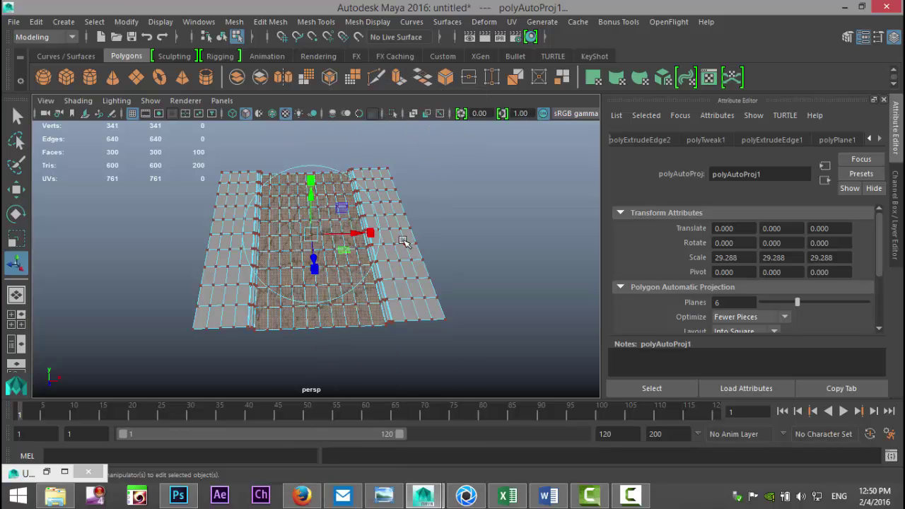
right_click(407, 240)
left_click(468, 94)
left_click(390, 226)
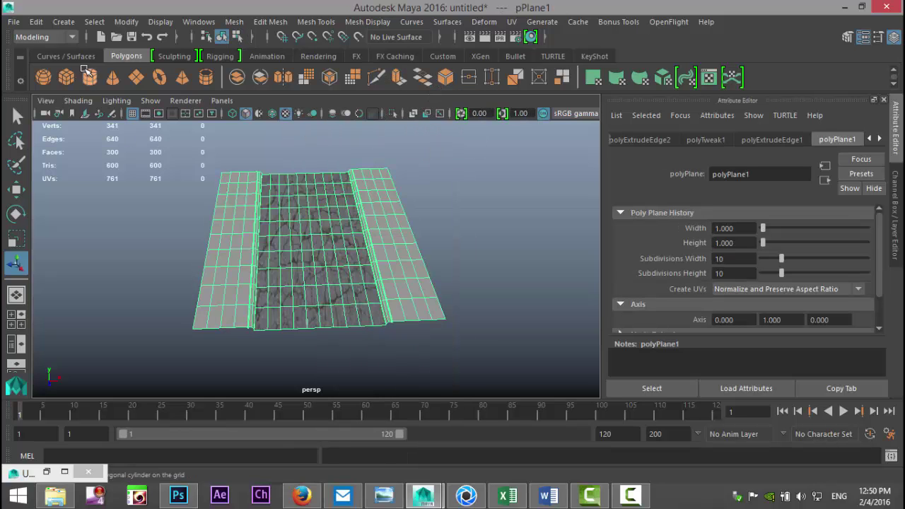
left_click(35, 21)
mouse_move(121, 178)
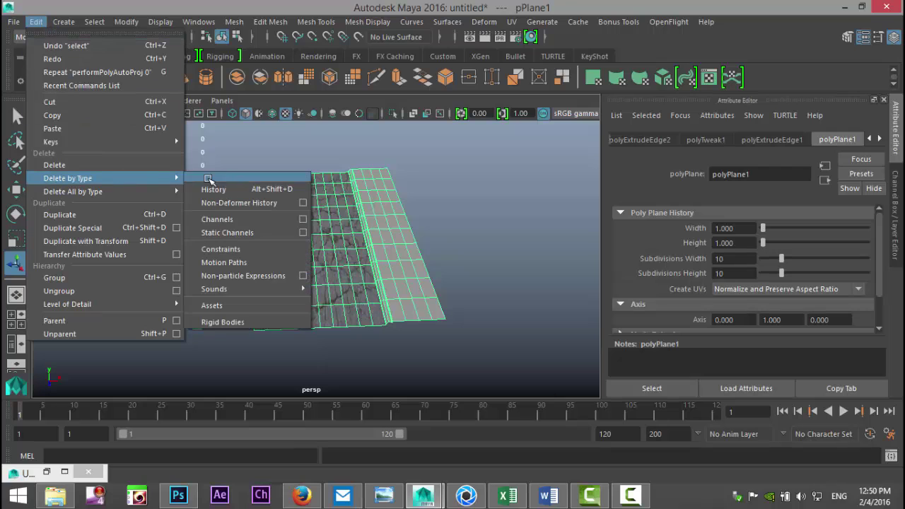
left_click(212, 187)
left_click_drag(226, 198, 451, 263, "alt")
scroll(456, 258, "up", 6)
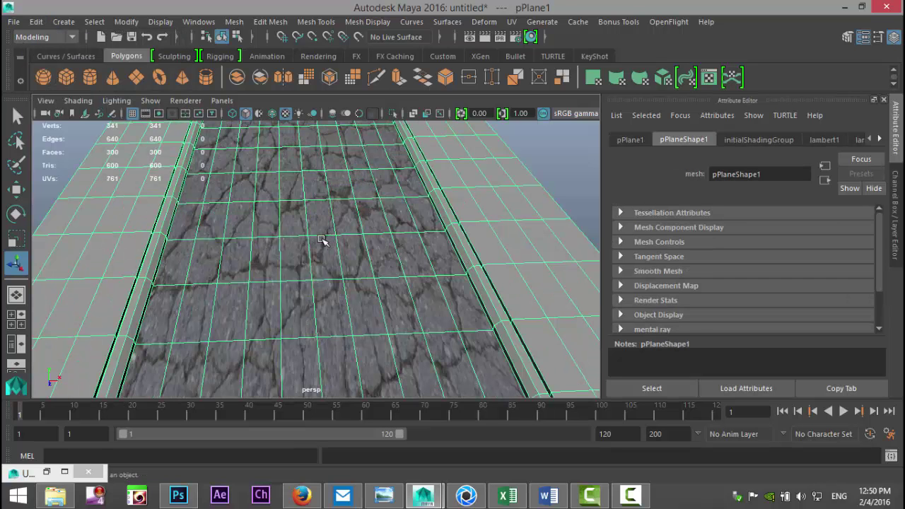
Select a road face to reach the road's Lambert material and rename that material Asfalt
right_click_drag(326, 259, 322, 150)
left_click(328, 249)
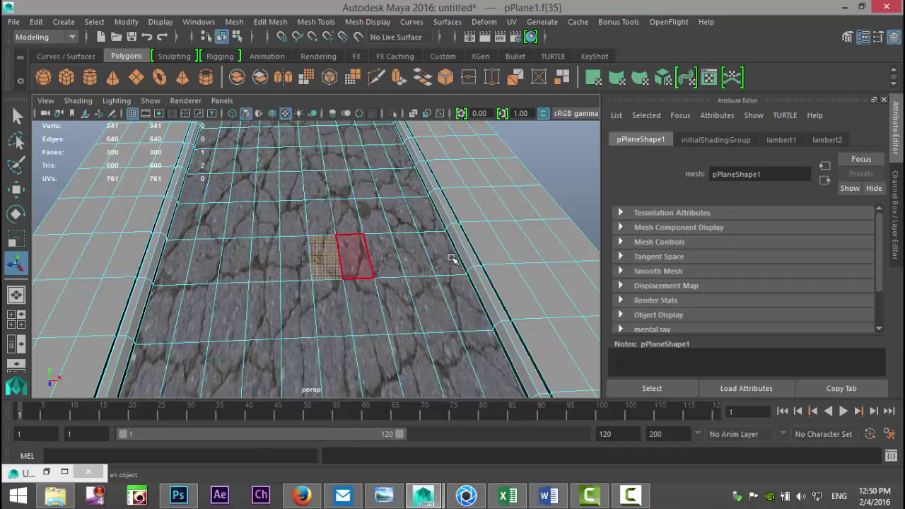
left_click(831, 139)
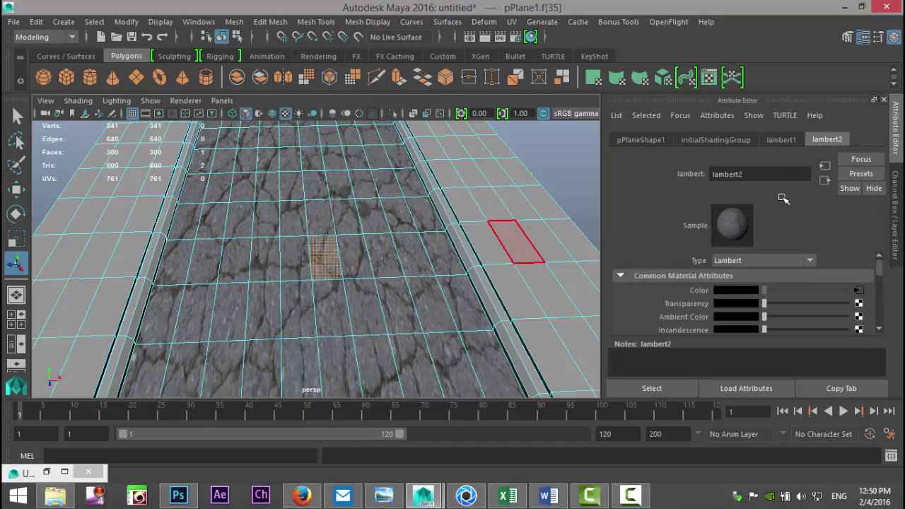
double_click(767, 174)
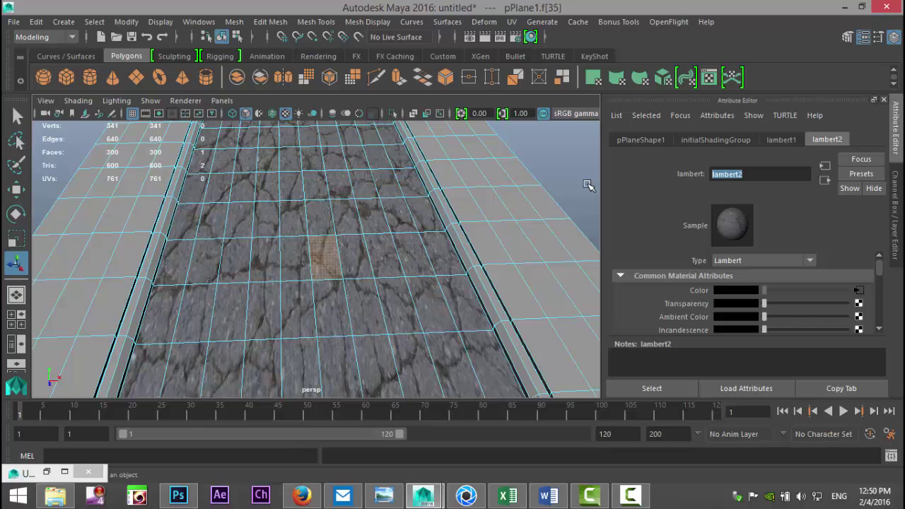
type("Asfalt")
key("Return")
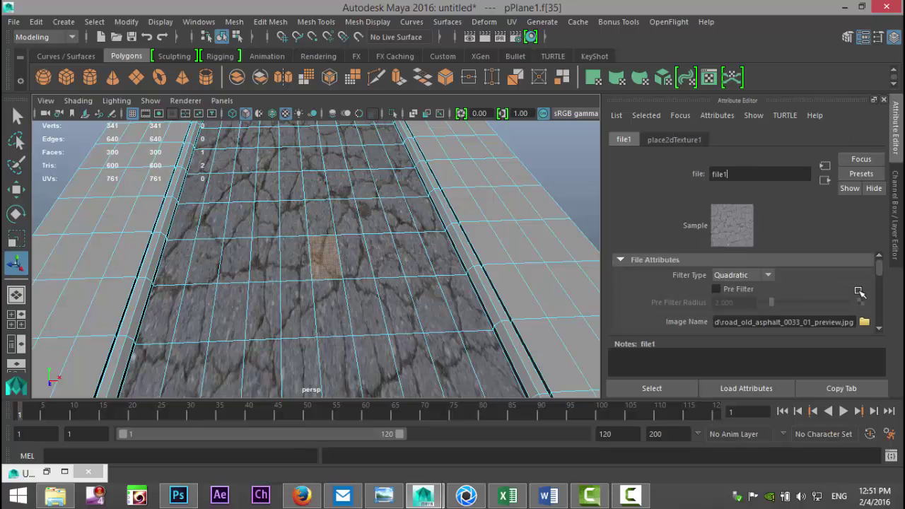
Set the V repeat of the asphalt texture's 2D placement to 2 and clear the face selection
left_click(678, 139)
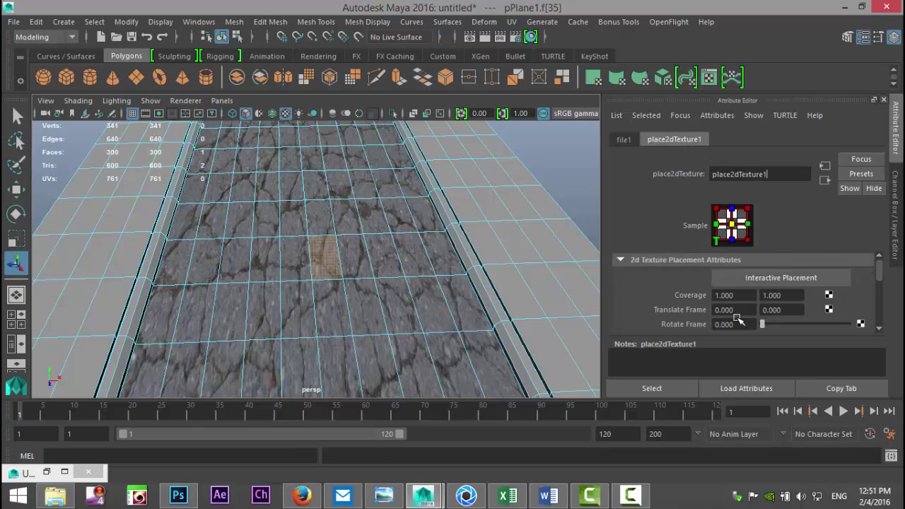
scroll(678, 312, "down", 3)
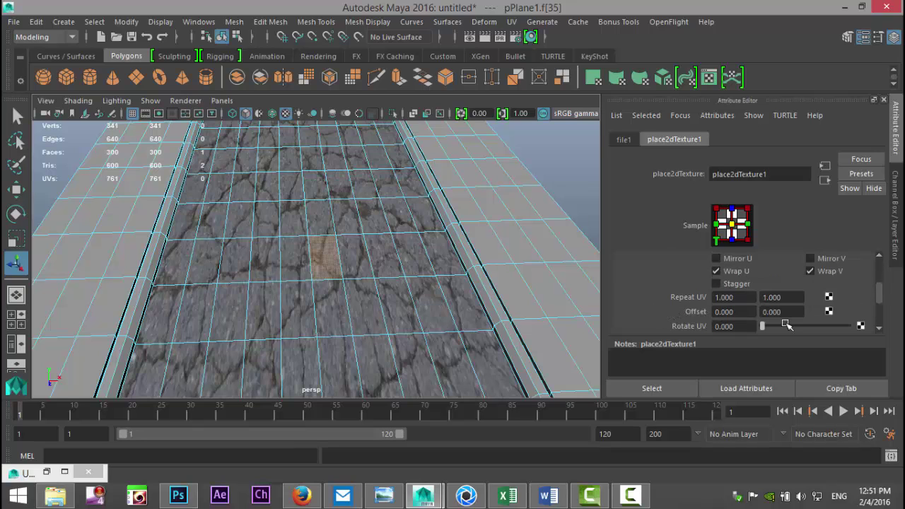
double_click(775, 298)
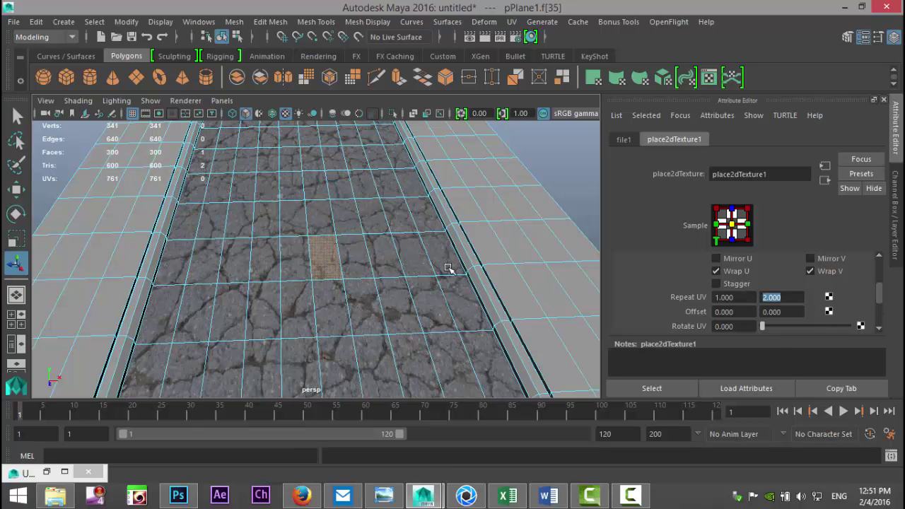
scroll(432, 278, "down", 5)
scroll(435, 283, "up", 3)
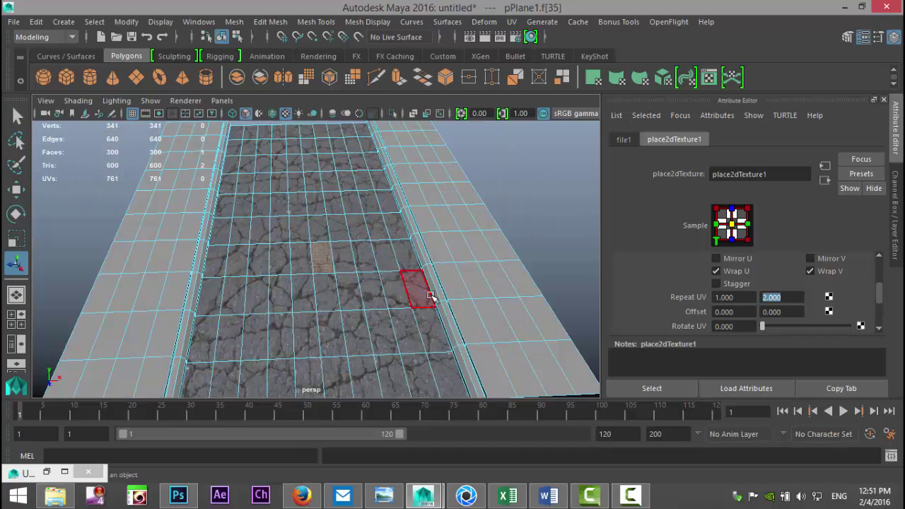
scroll(431, 286, "down", 3)
scroll(427, 286, "up", 4)
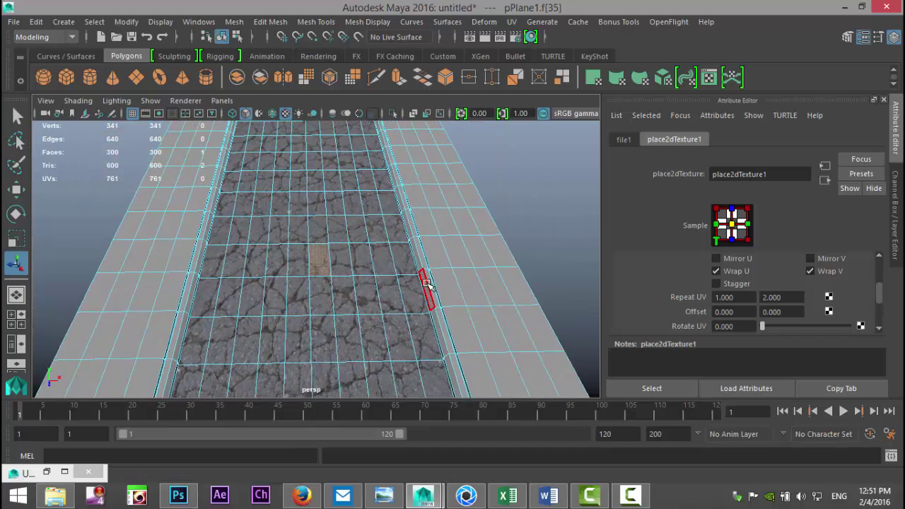
scroll(435, 282, "up", 2)
left_click(526, 186)
scroll(512, 202, "up", 2)
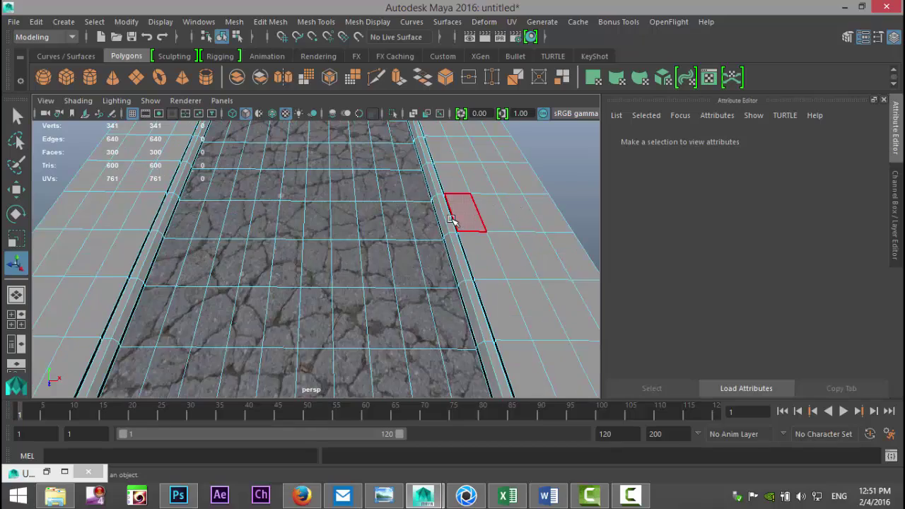
Select the full face strip along one curb and grow the selection to cover the neighbouring curb bevel strips
left_click_drag(465, 212, 379, 224, "alt")
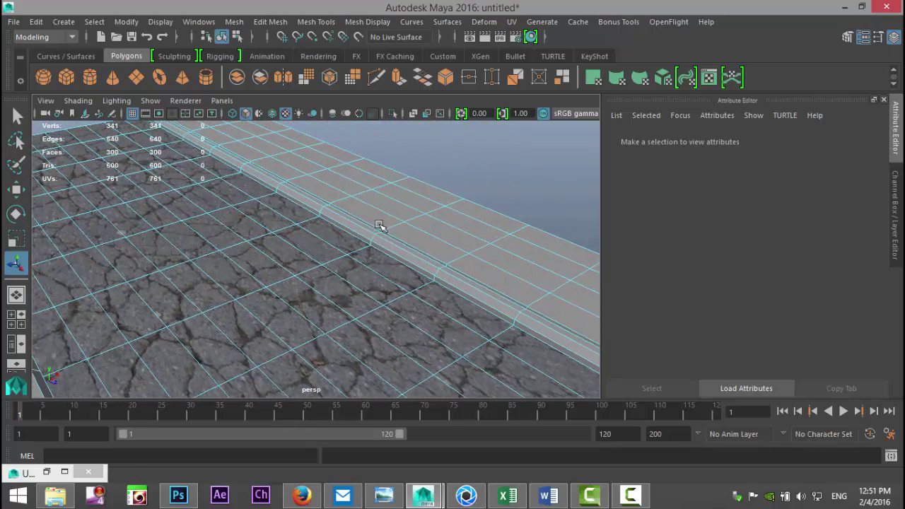
left_click(405, 256)
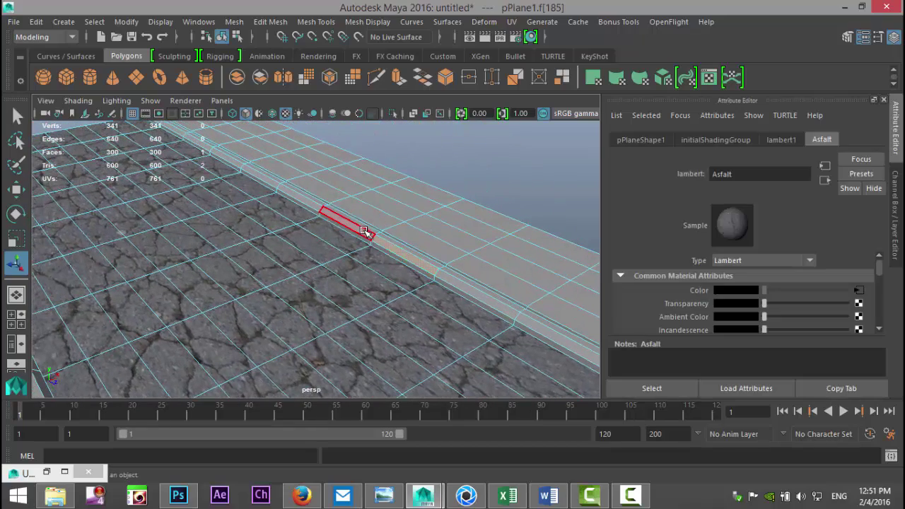
double_click(364, 234)
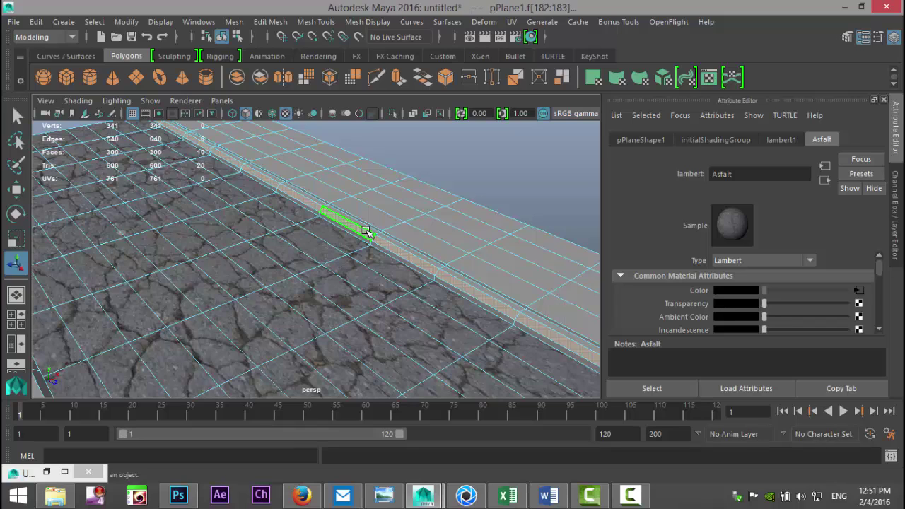
key("shift+period")
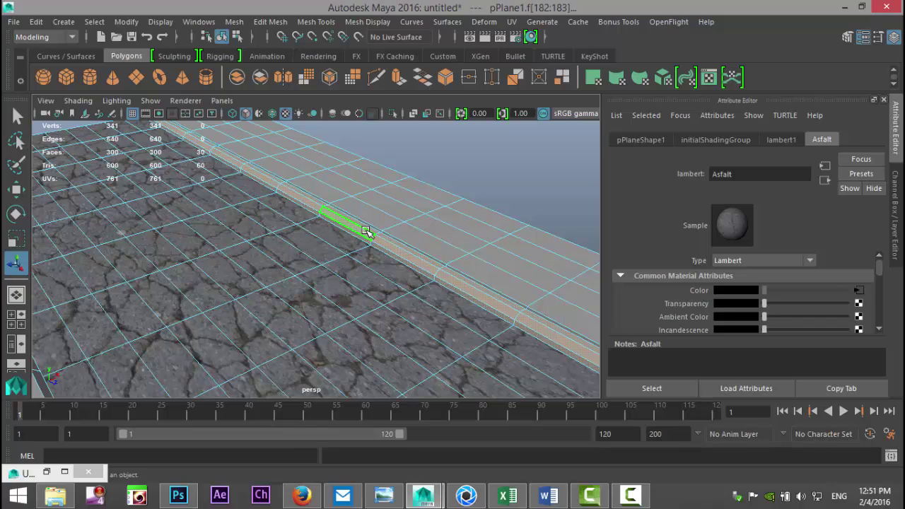
Add the face strips of the opposite curb, including its bevels, to the selection
left_click_drag(371, 233, 446, 281, "alt")
scroll(446, 282, "up", 5)
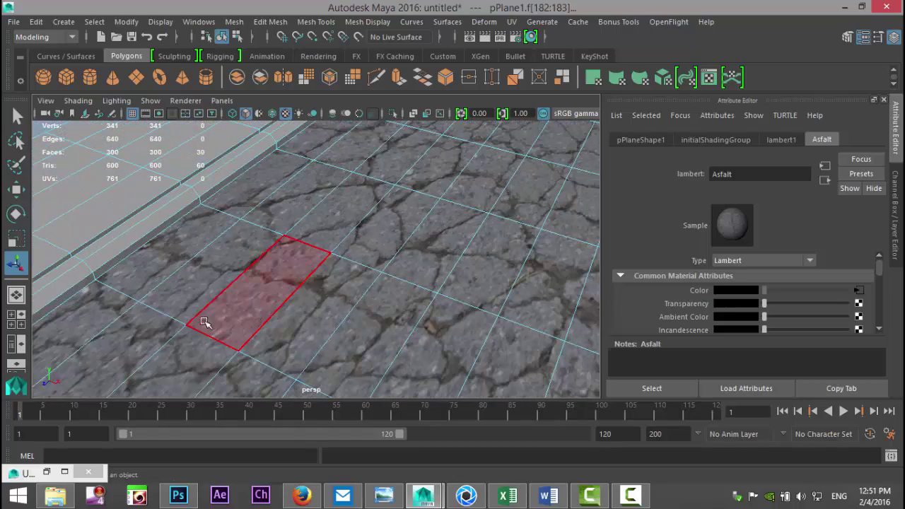
scroll(212, 317, "down", 3)
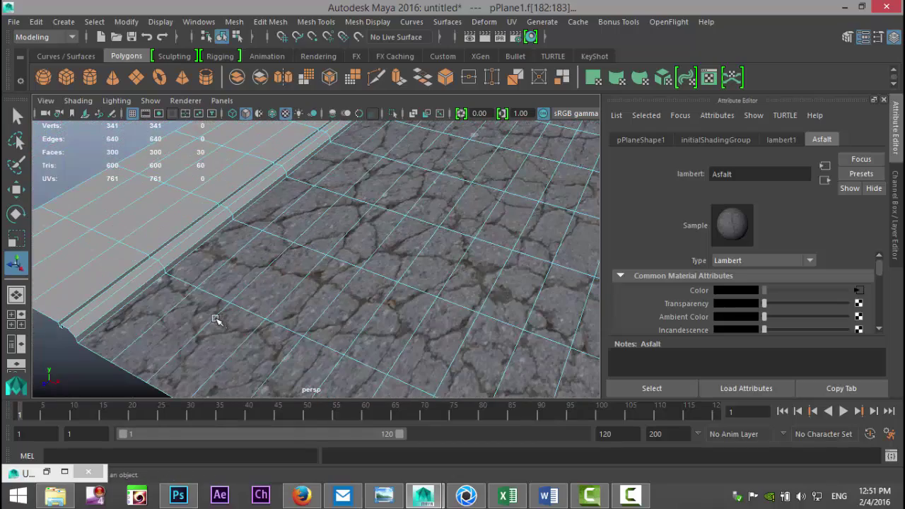
left_click(147, 283, "shift")
double_click(172, 259, "shift")
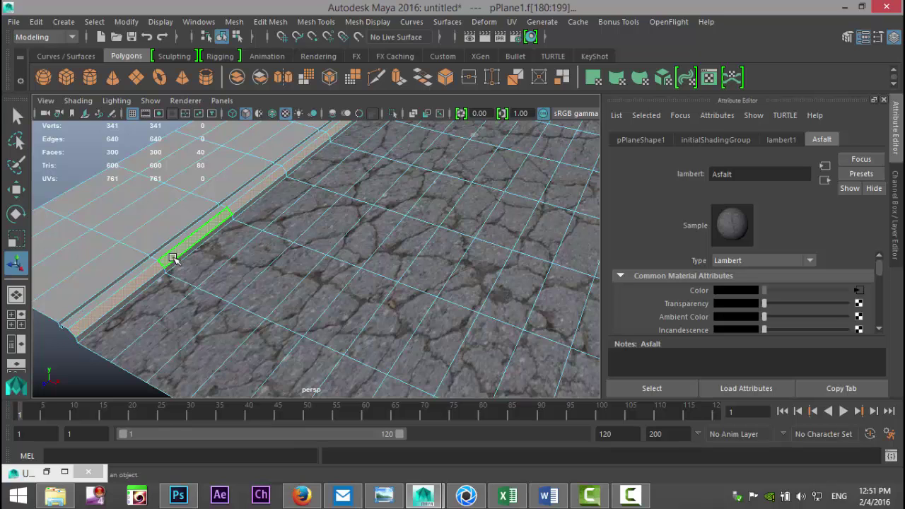
double_click(173, 259, "shift")
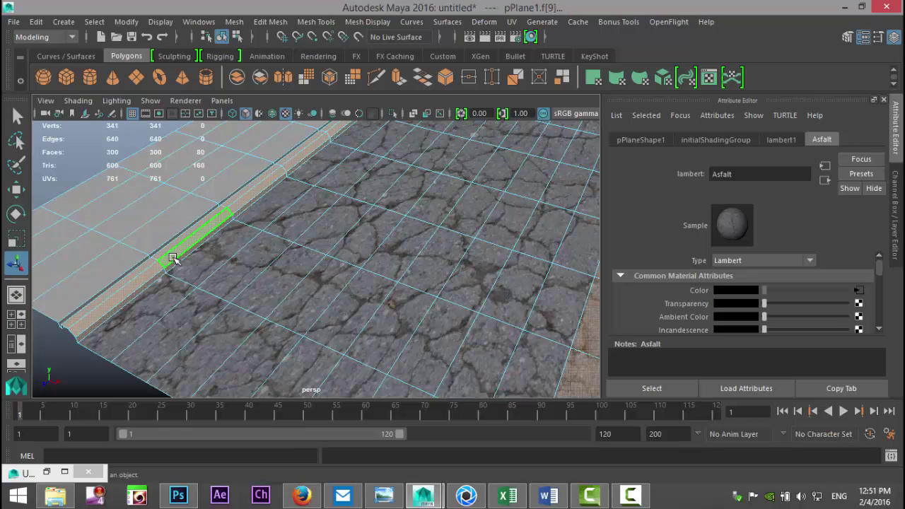
Remove the strip of road faces next to the curb from the selection, leaving only both curbs' faces selected
key("f")
left_click_drag(172, 259, 212, 367, "alt")
left_click(465, 336, "shift")
key("ctrl+z")
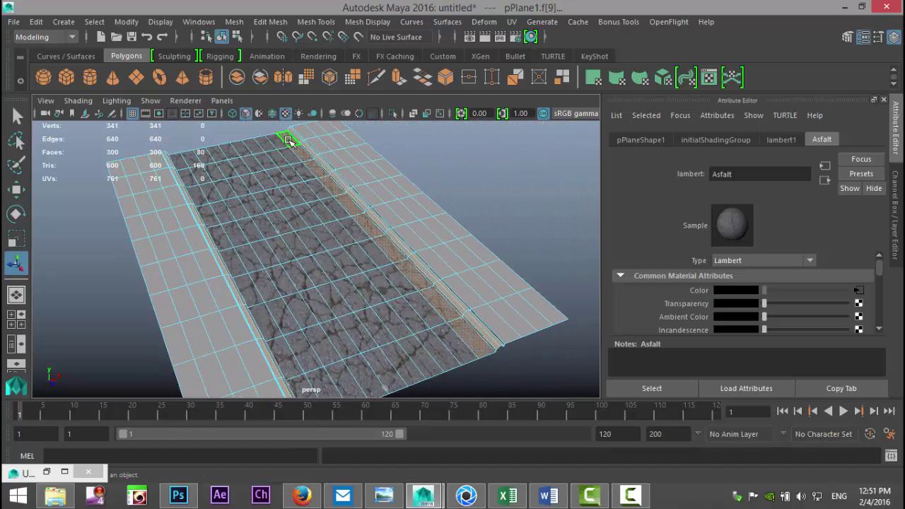
left_click(287, 139, "shift")
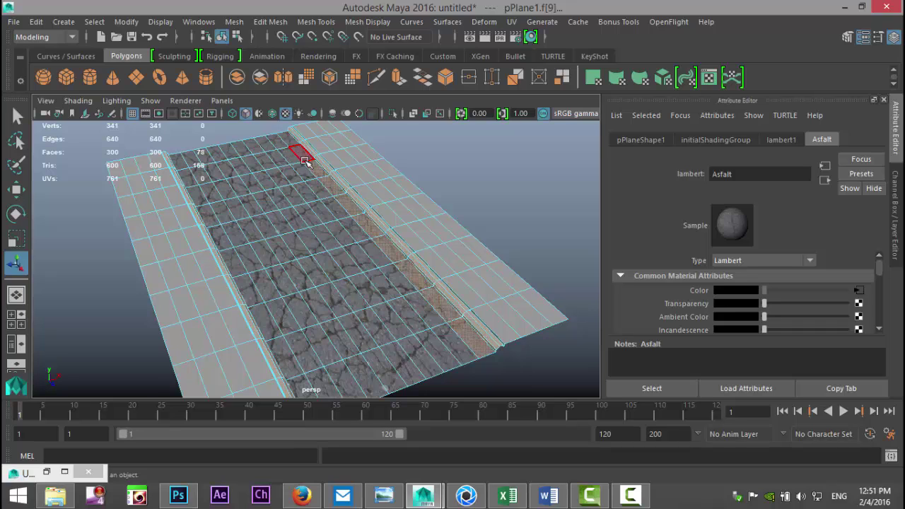
left_click(301, 153, "shift")
left_click(313, 170, "shift")
left_click(330, 183, "shift")
left_click(345, 202, "shift")
left_click(369, 227, "shift")
left_click(382, 247, "shift")
left_click(410, 270, "shift")
left_click(440, 309, "shift")
left_click(470, 343, "shift")
scroll(442, 311, "up", 4)
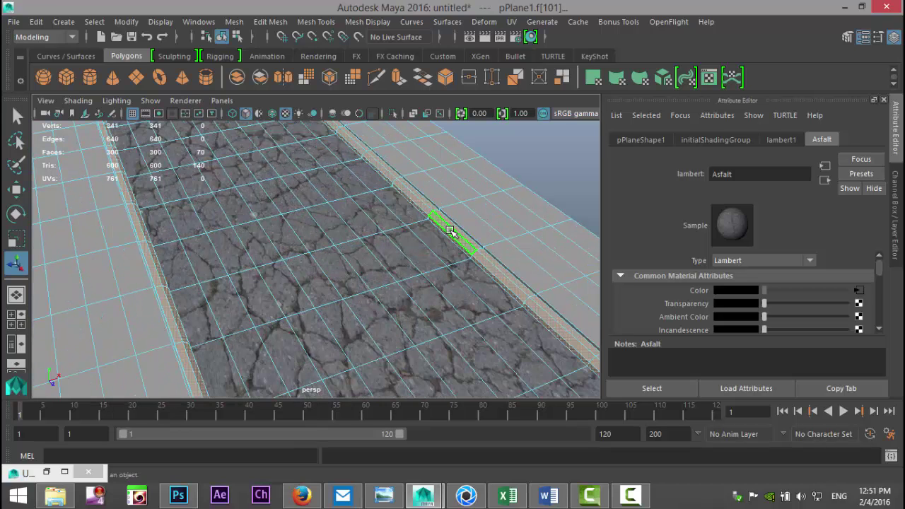
Assign a new Lambert material to the selected curb faces and connect a file texture to its color
right_click(450, 231)
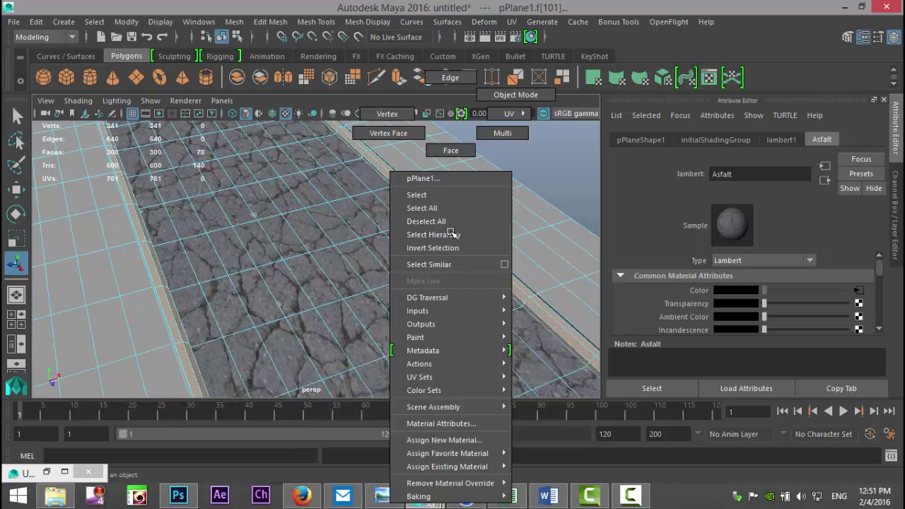
left_click(465, 442)
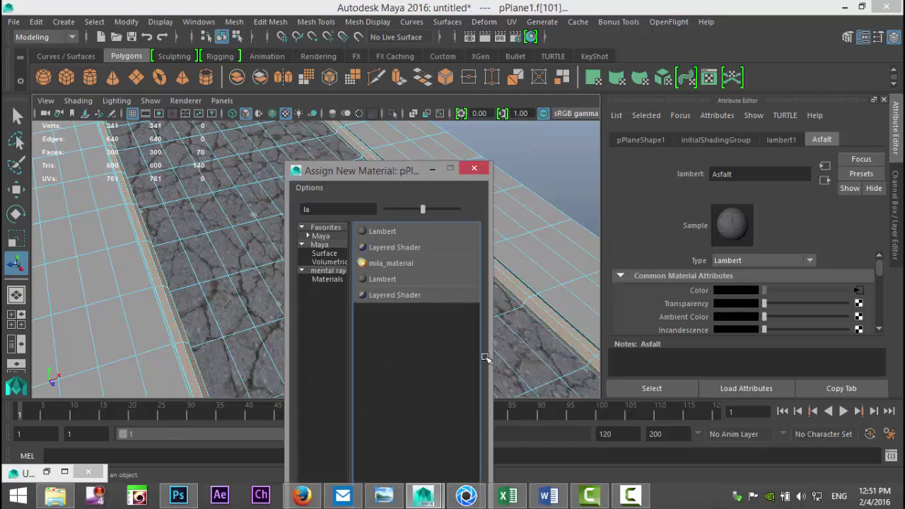
left_click(382, 234)
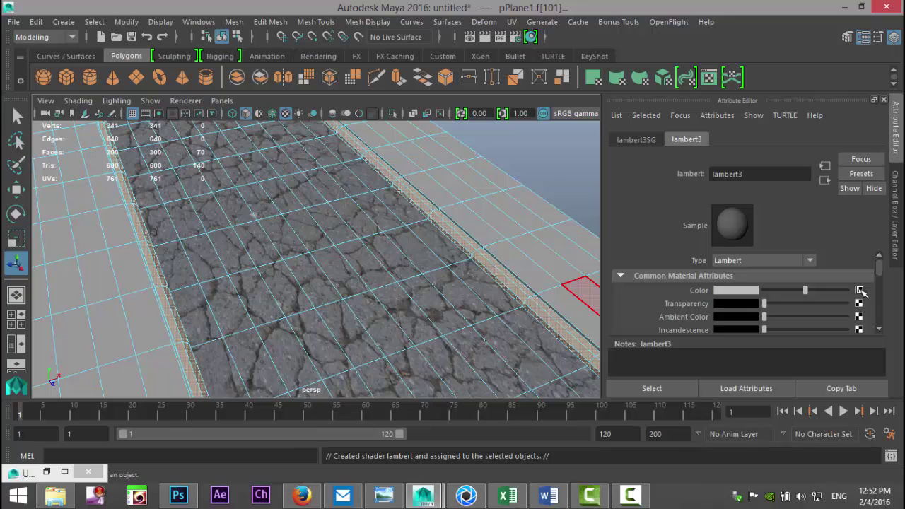
left_click(858, 290)
left_click(437, 281)
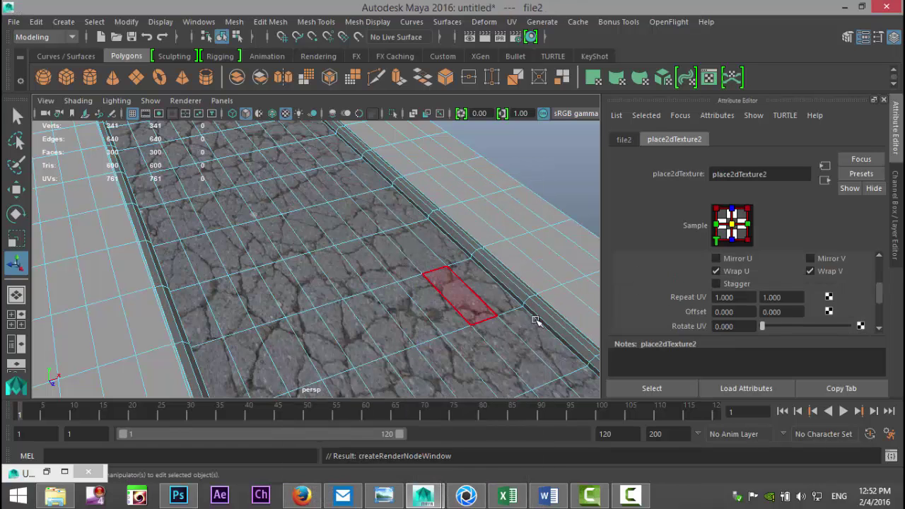
Load Concrete.jpg from the Road folder as the image of the curb material's file texture
left_click(623, 138)
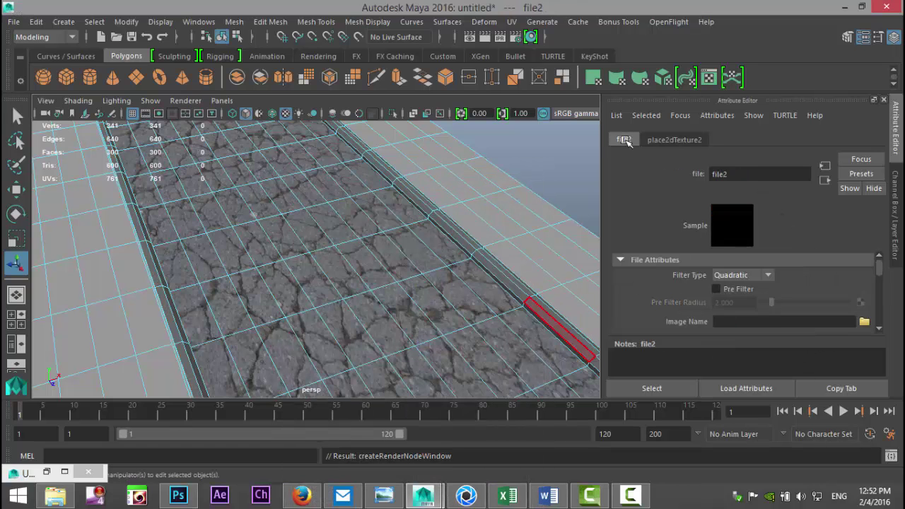
left_click(863, 322)
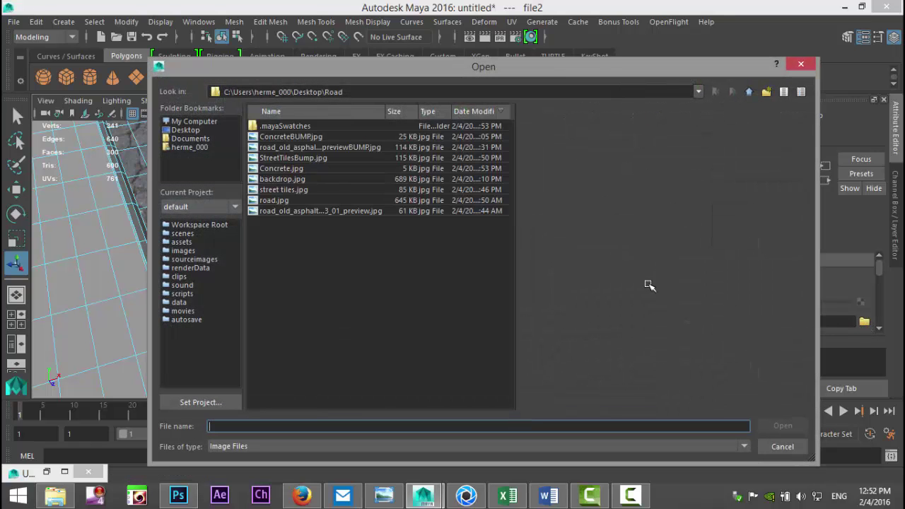
left_click(285, 168)
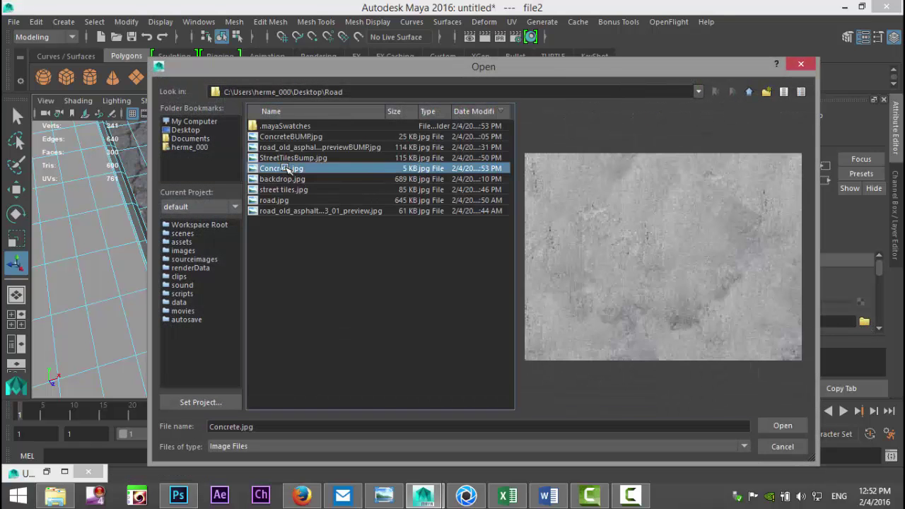
left_click(782, 427)
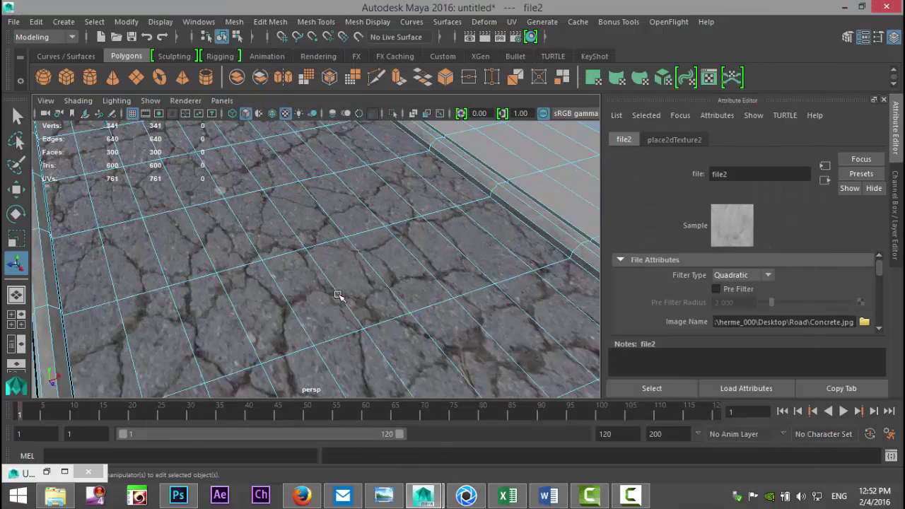
left_click_drag(326, 278, 303, 257, "alt")
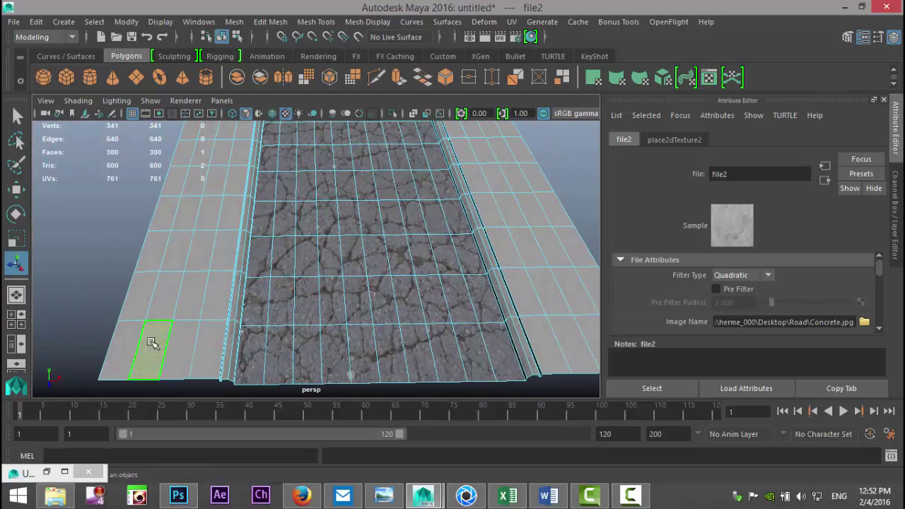
Select all face strips of both sidewalks, leaving the curbs and the road out of the selection
left_click(153, 358)
double_click(156, 289, "shift")
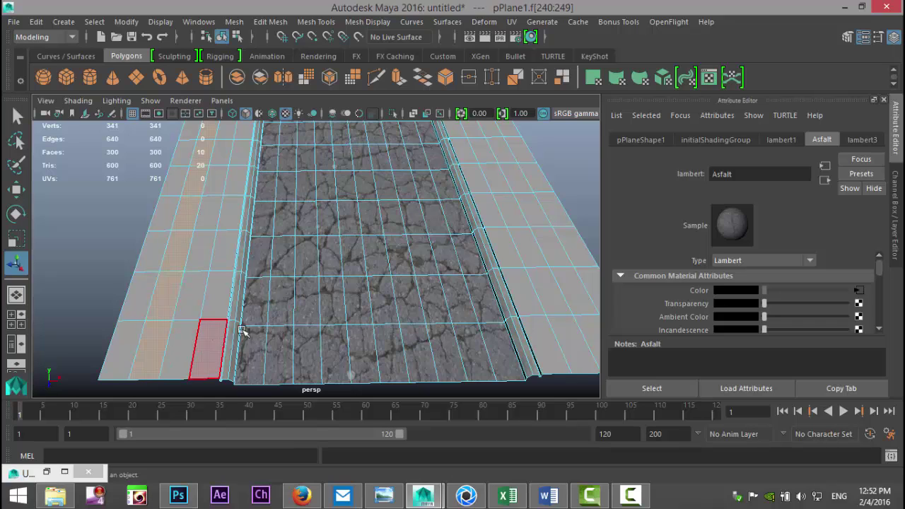
key("shift+period")
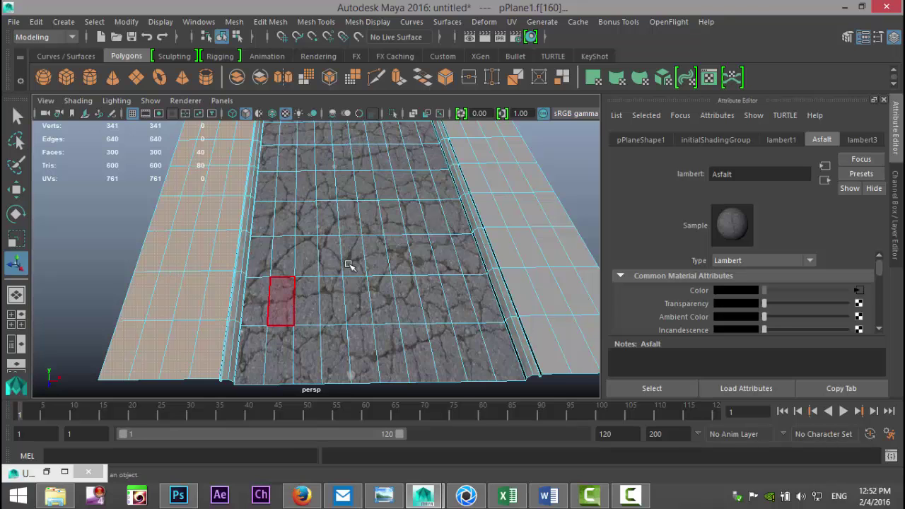
left_click_drag(154, 252, 169, 333, "alt")
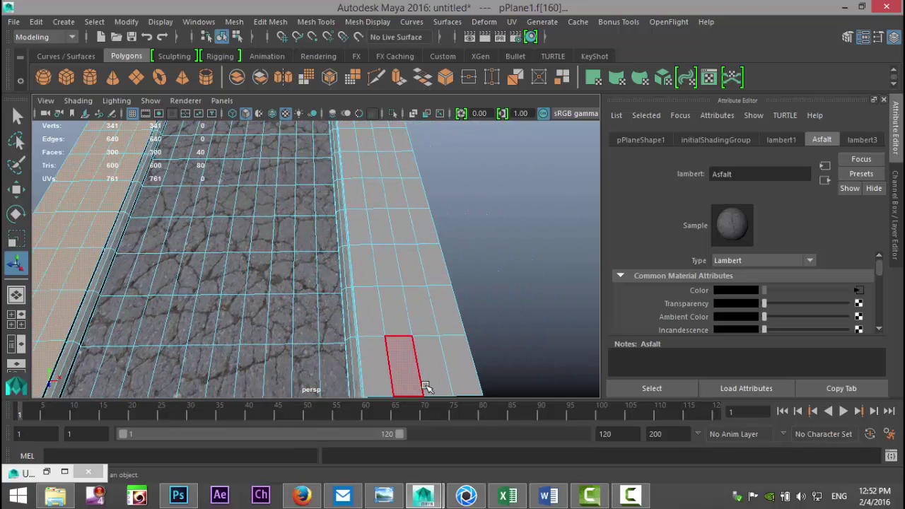
double_click(426, 324, "shift")
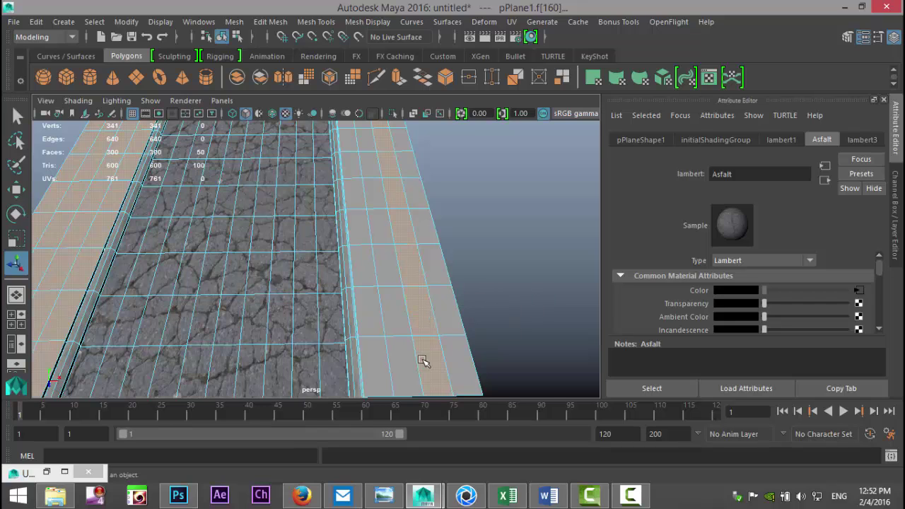
double_click(376, 373, "shift")
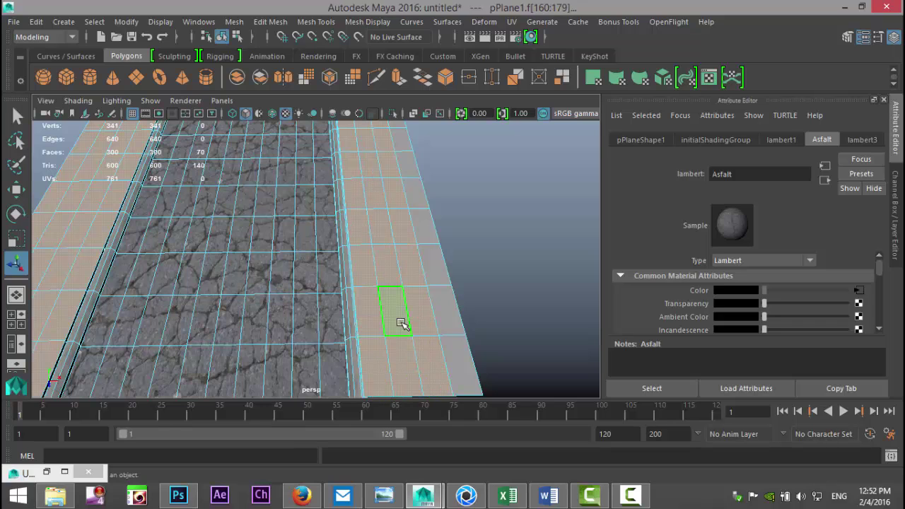
double_click(456, 327, "shift")
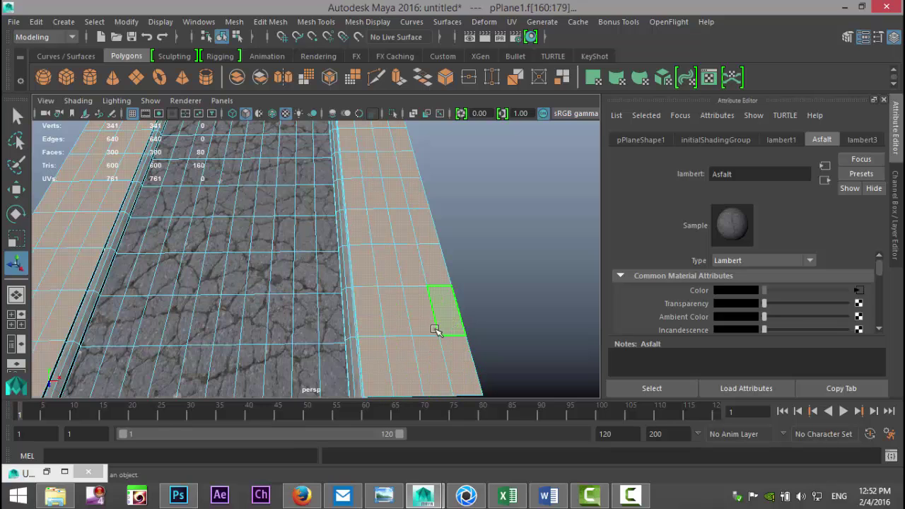
Assign a new Lambert material to the selected sidewalk faces and connect a file texture to its color
key("f")
right_click_drag(381, 232, 418, 440)
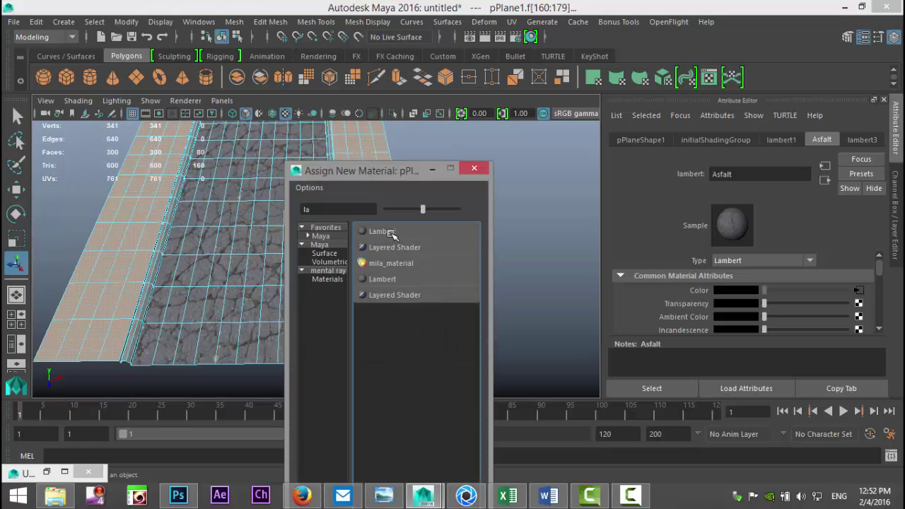
left_click(383, 231)
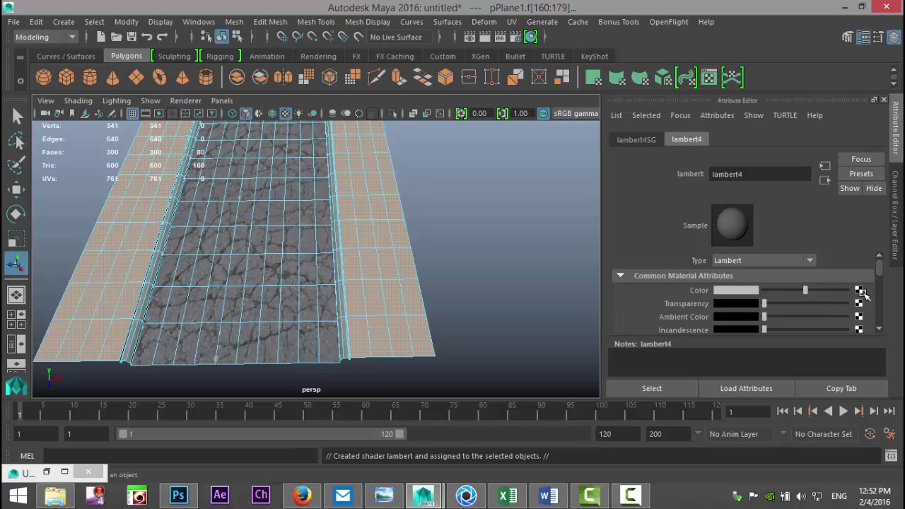
left_click(859, 290)
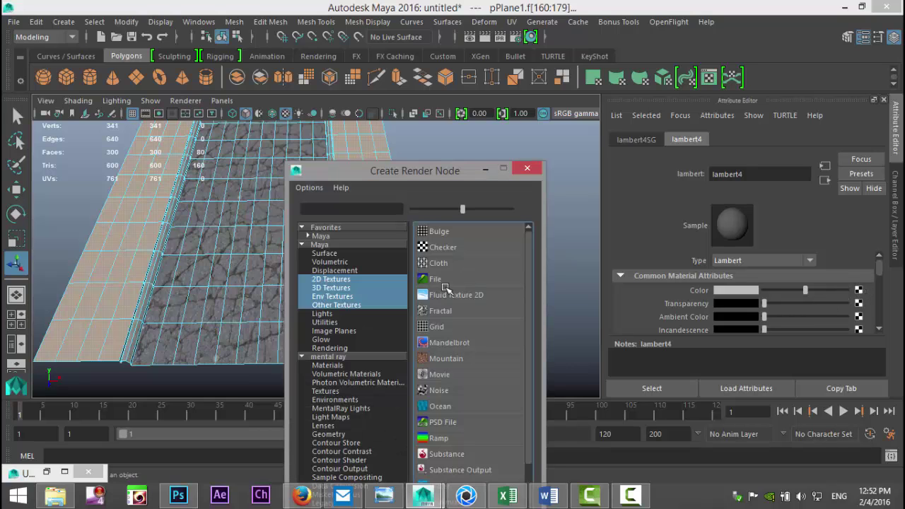
left_click(436, 280)
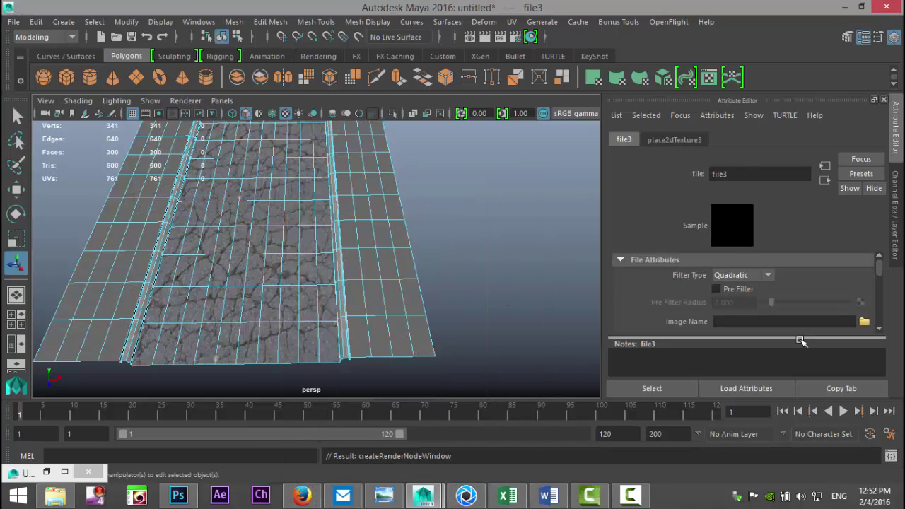
Load street tiles.jpg from the Road folder as the image of the sidewalk material's file texture
left_click(864, 323)
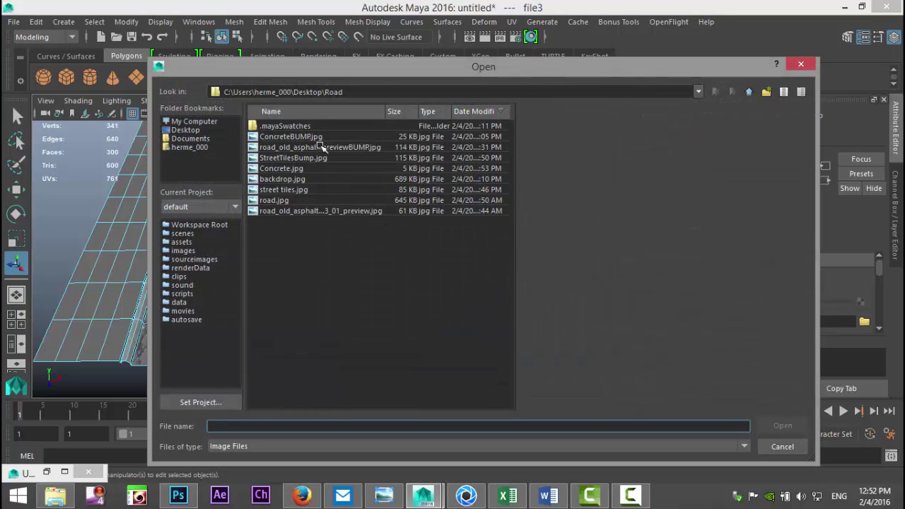
left_click(294, 190)
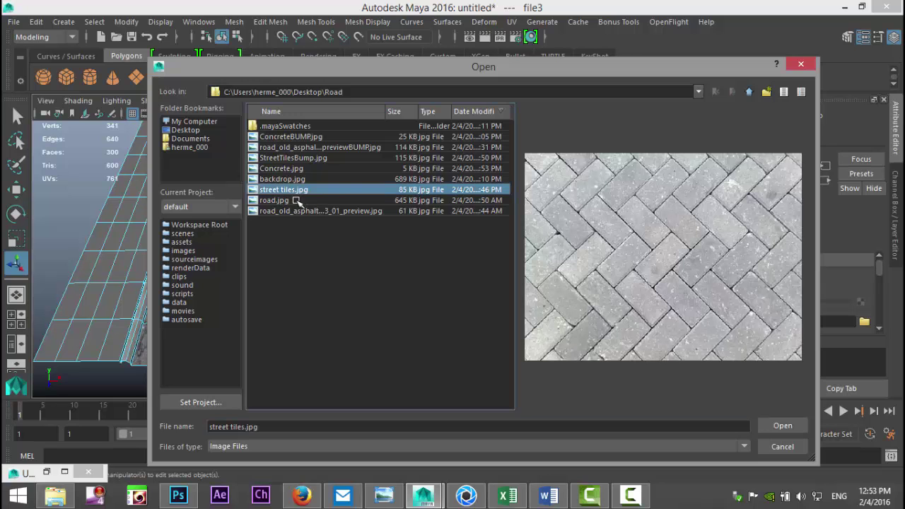
left_click(781, 425)
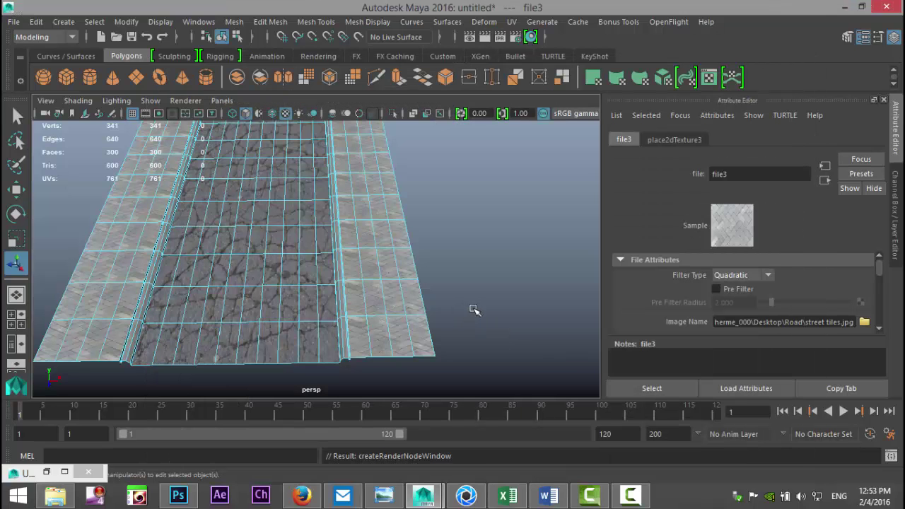
left_click_drag(420, 305, 511, 332, "alt")
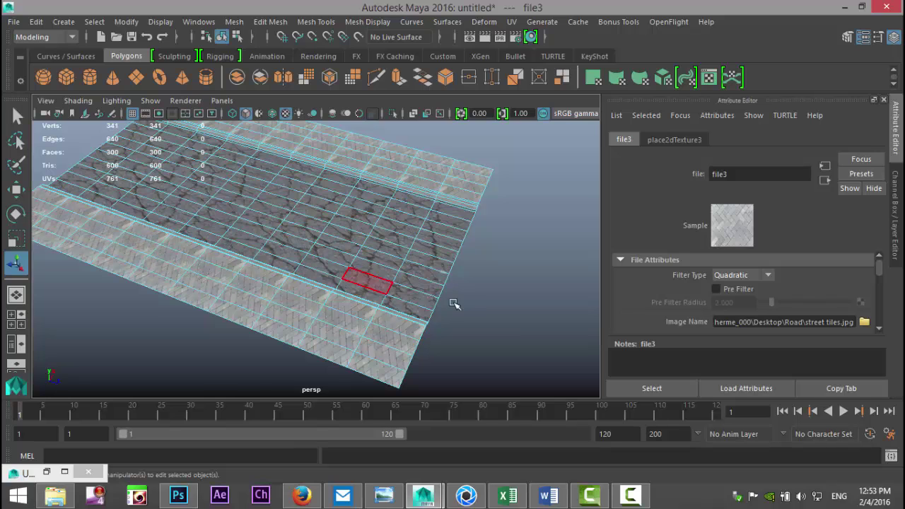
left_click_drag(516, 324, 332, 309, "alt")
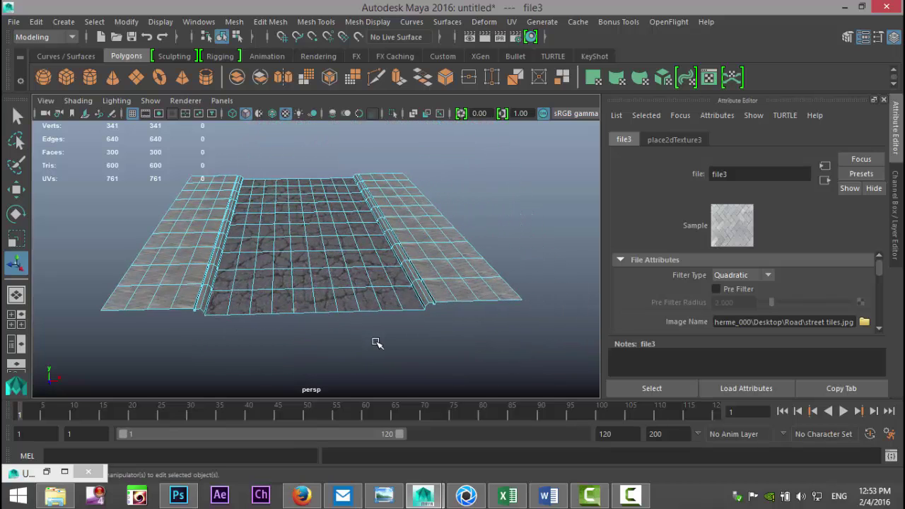
left_click(511, 184)
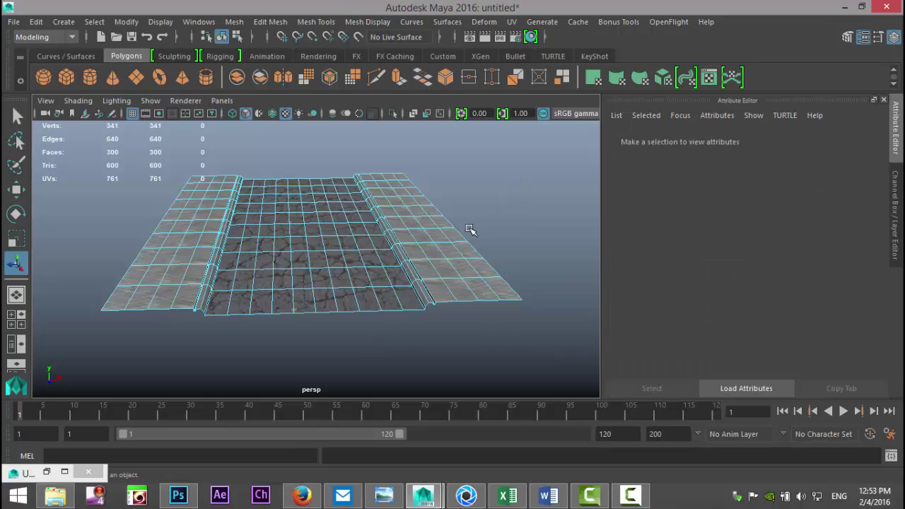
left_click(424, 235)
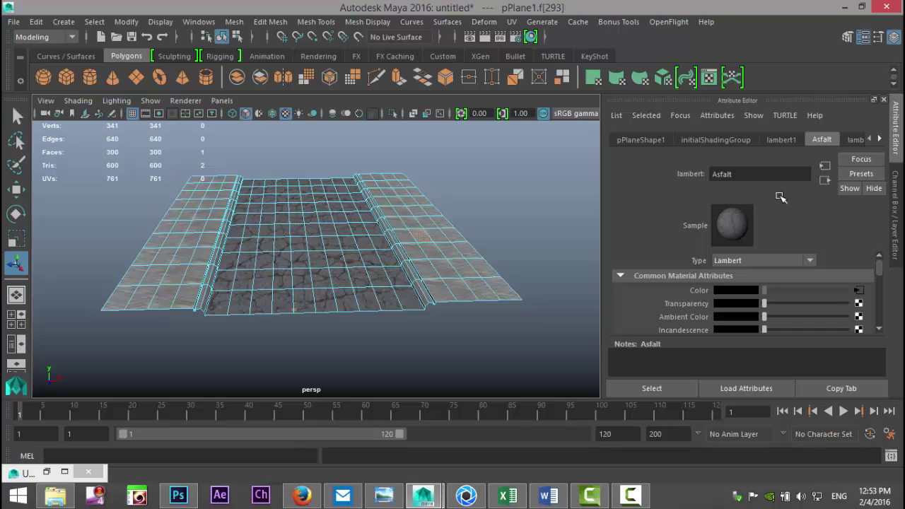
left_click(384, 261)
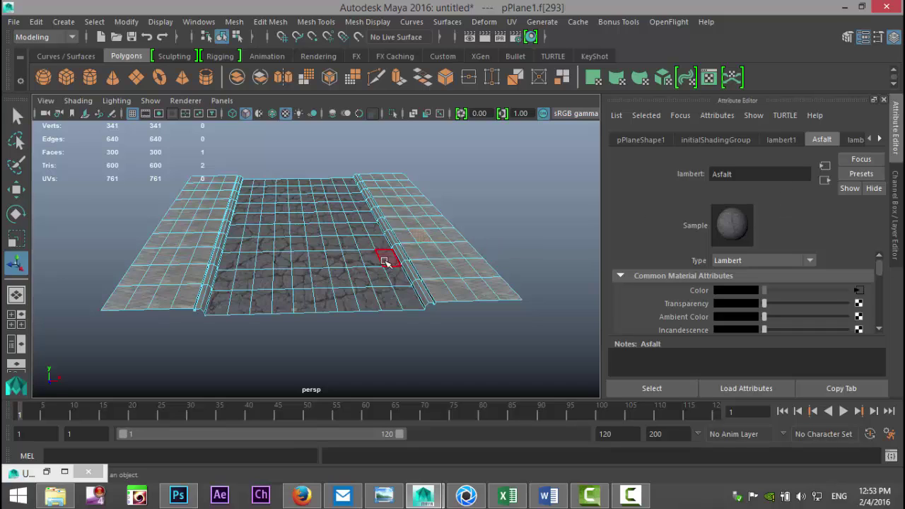
left_click(349, 241)
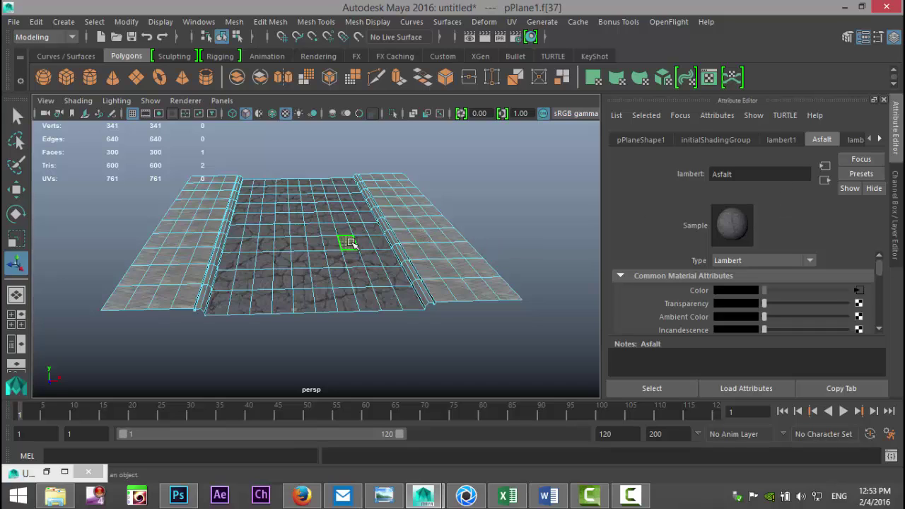
left_click(495, 177)
left_click(347, 244)
right_click(347, 244)
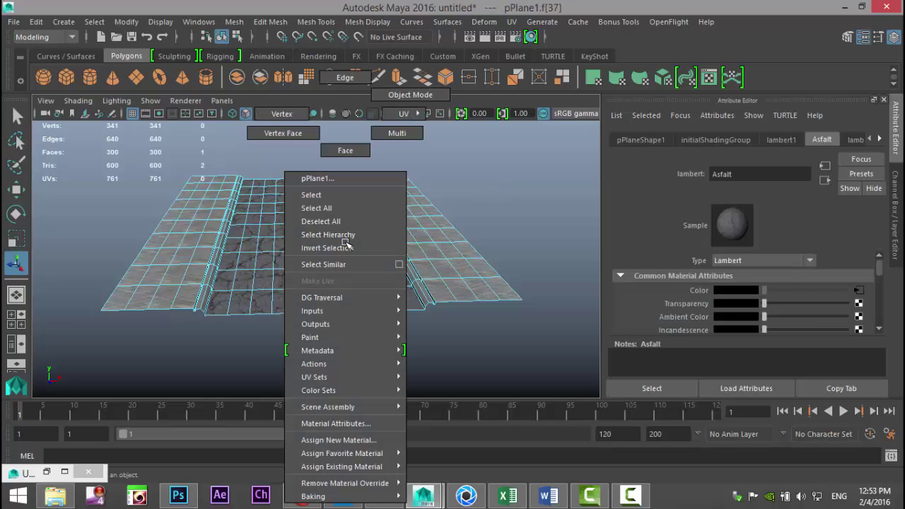
left_click(367, 256)
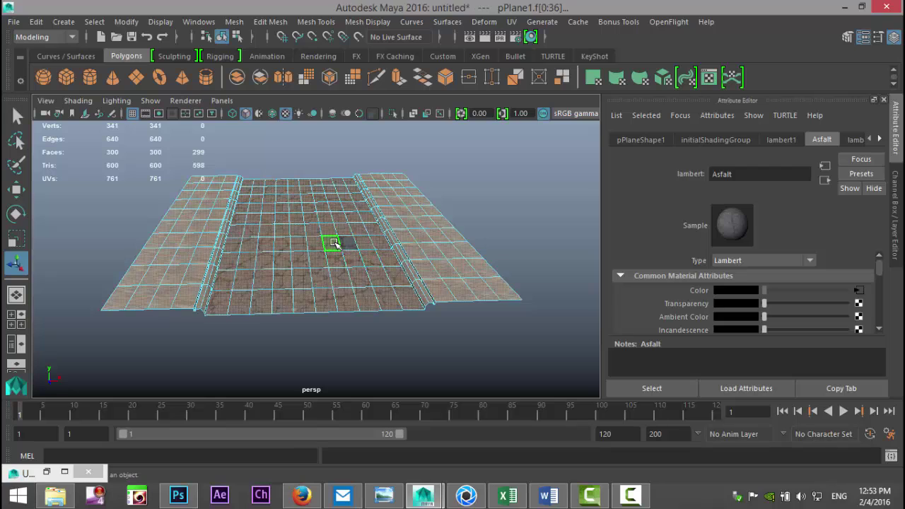
left_click(332, 243)
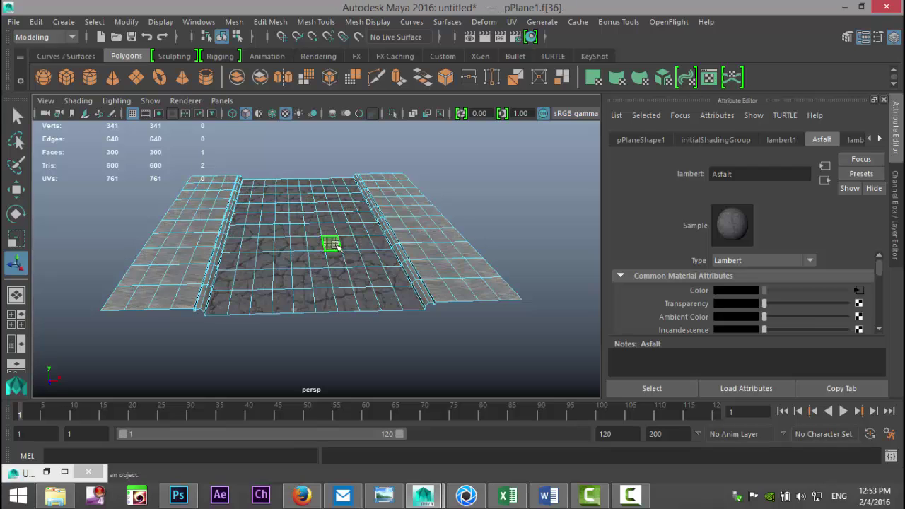
Select a sidewalk face and rename the sidewalk's Lambert material to Streettiles
left_click(433, 249)
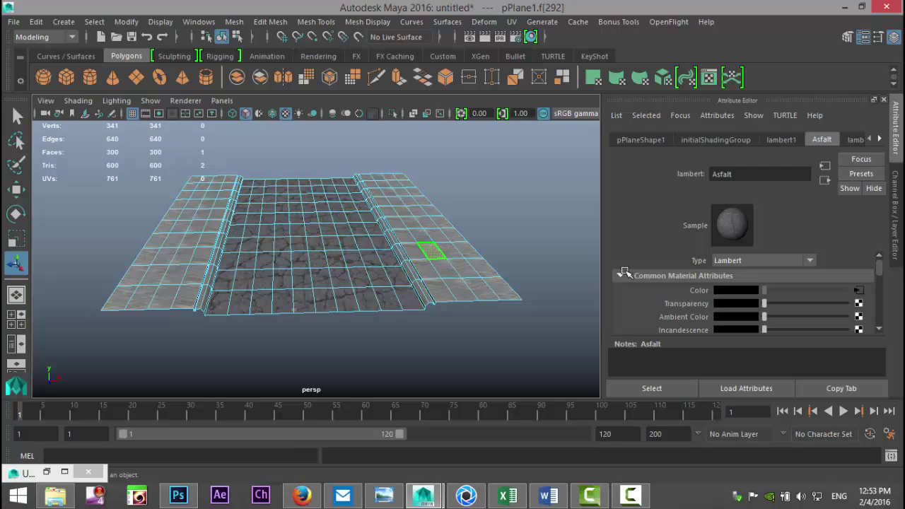
left_click(856, 139)
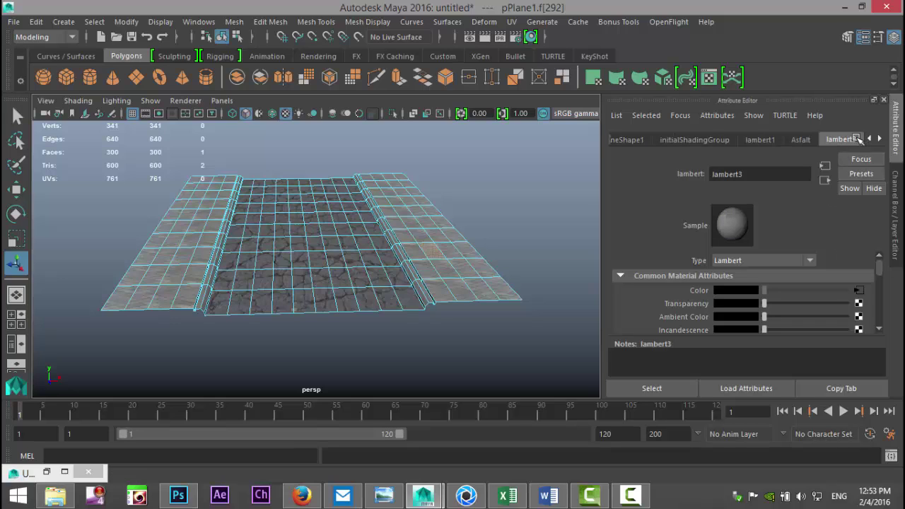
left_click(880, 138)
left_click(848, 140)
double_click(762, 176)
type("Streettiles")
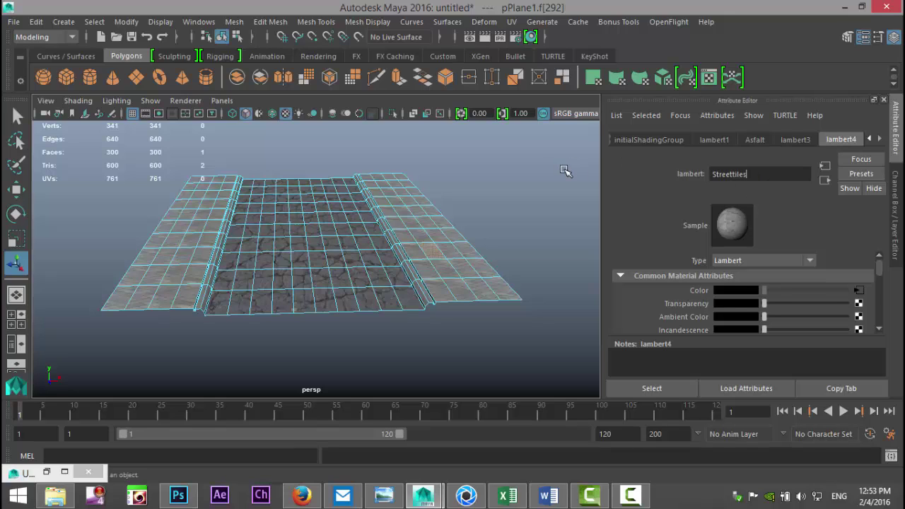
key("Return")
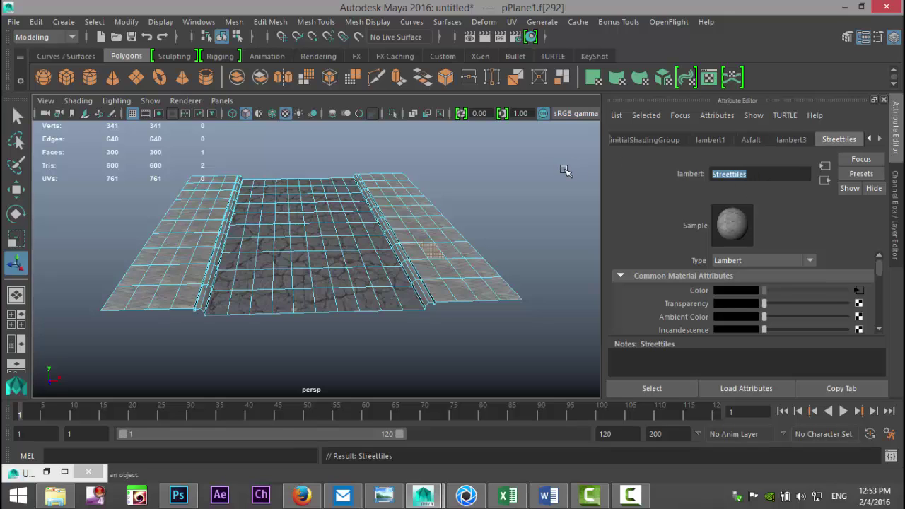
Rename the curbs' Lambert material, lambert3, to Concrete
left_click(794, 140)
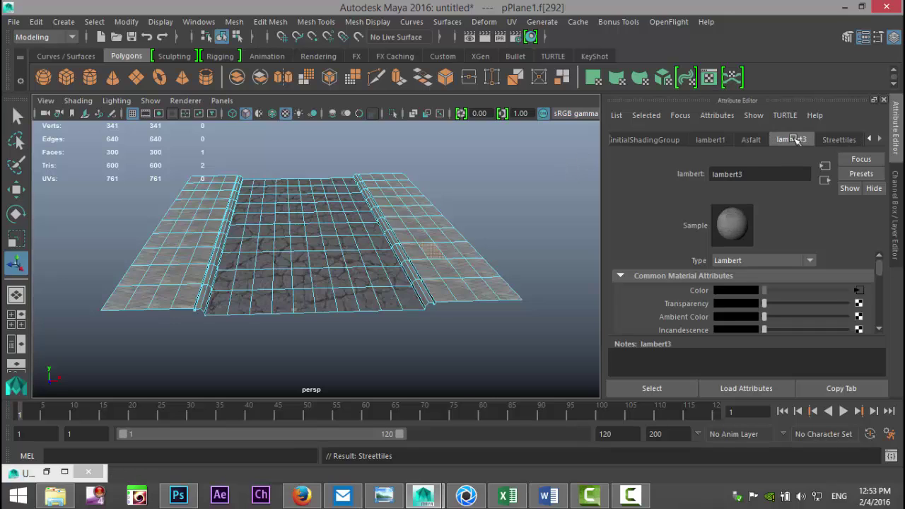
left_click_drag(758, 173, 634, 174)
type("Concrete")
key("Return")
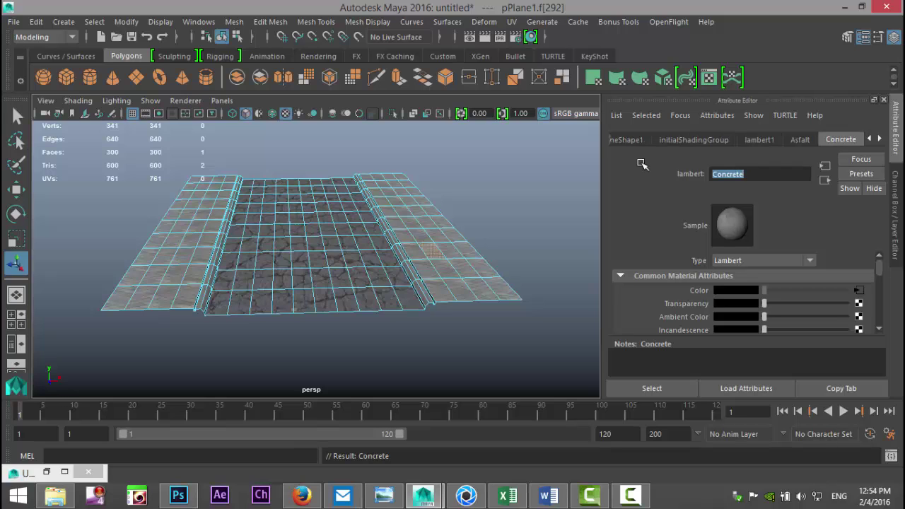
Select the middle strip of road faces and grow the selection until it covers the whole asphalt surface between the curbs
scroll(551, 239, "up", 5)
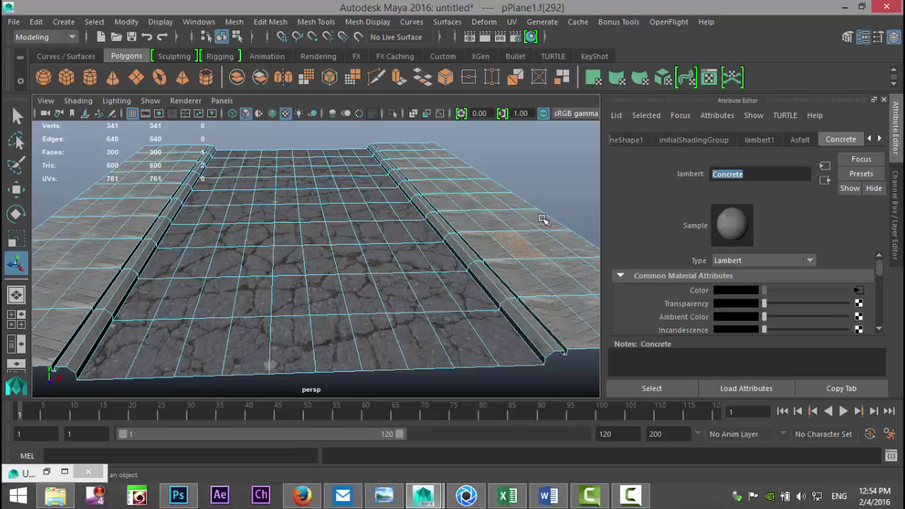
scroll(537, 221, "down", 3)
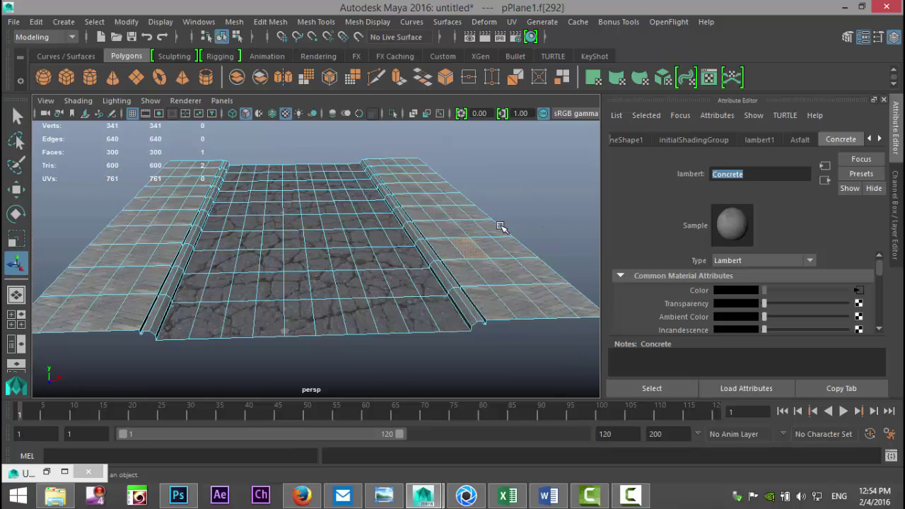
scroll(498, 212, "down", 2)
scroll(484, 205, "up", 2)
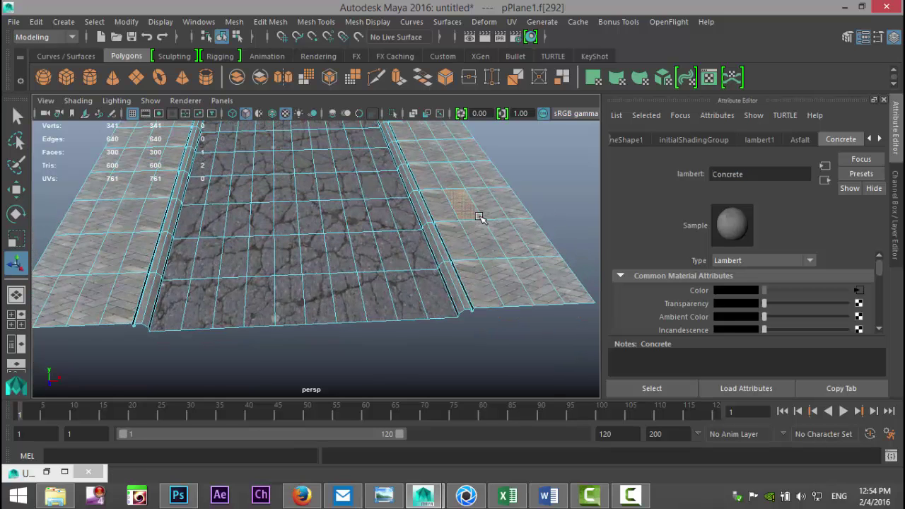
left_click(286, 306)
double_click(291, 260, "shift")
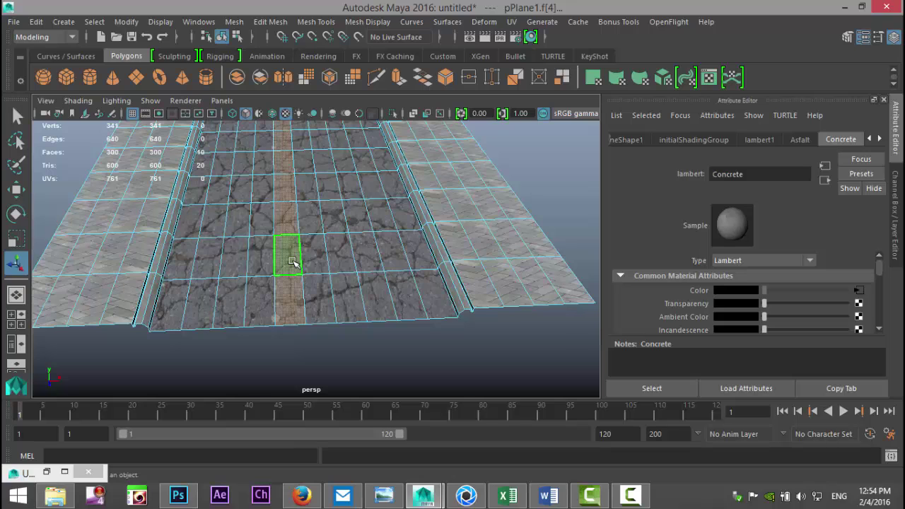
key("shift+period")
key("shift+period")
key("shift+period")
key("shift+period")
key("shift+period")
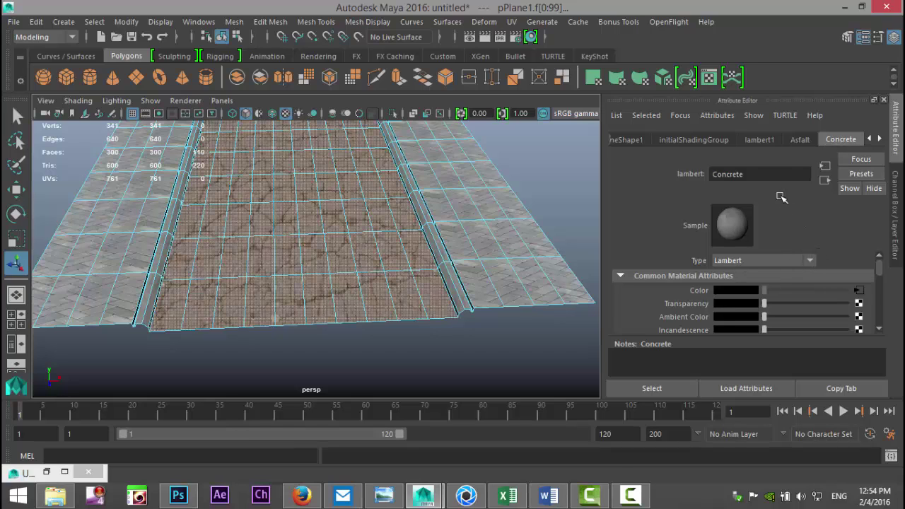
Connect a File texture to the bump mapping of the Asfalt material
left_click(799, 139)
scroll(796, 276, "down", 2)
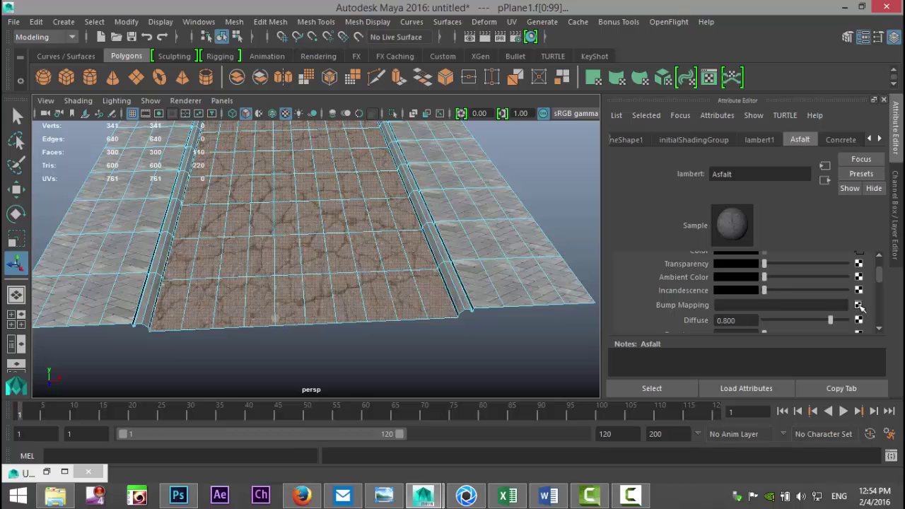
left_click(858, 305)
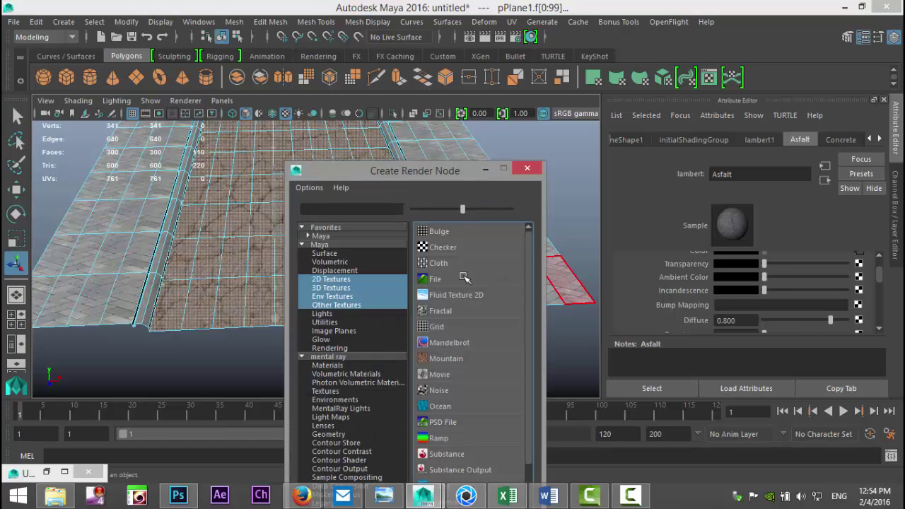
left_click(445, 280)
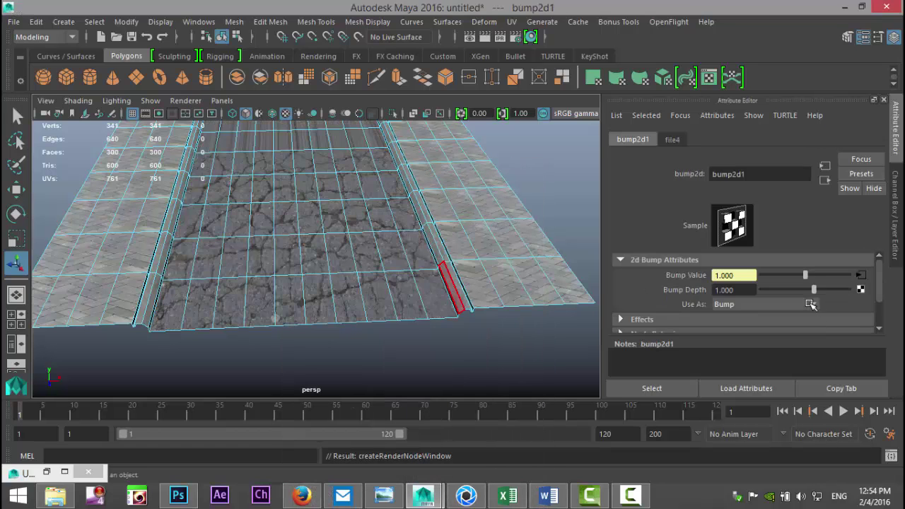
Load road_old_asphalt_0033_01_previewBUMP.jpg from the Road folder as the image of the asphalt's bump file texture
left_click(675, 140)
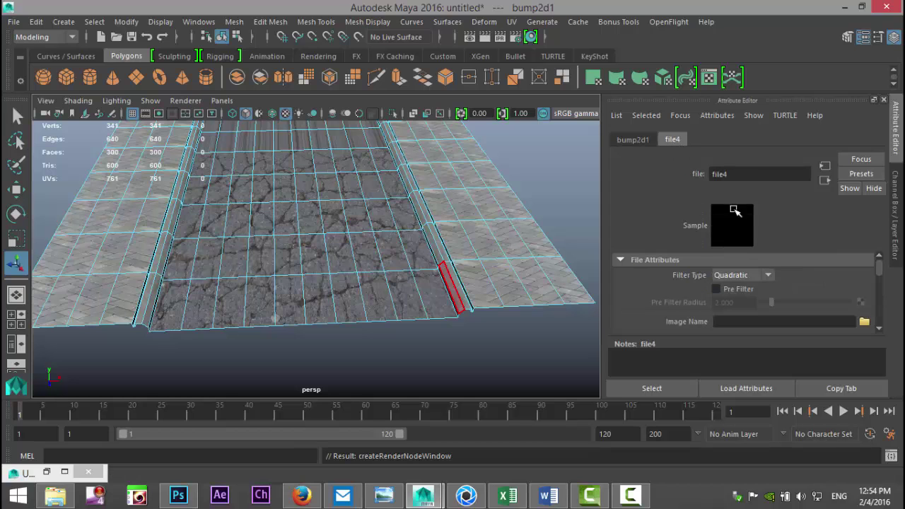
left_click(863, 322)
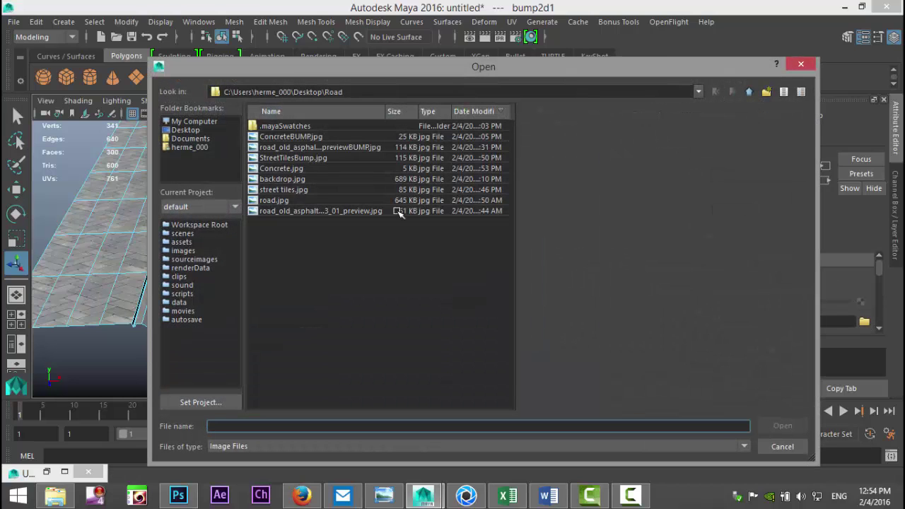
left_click(360, 149)
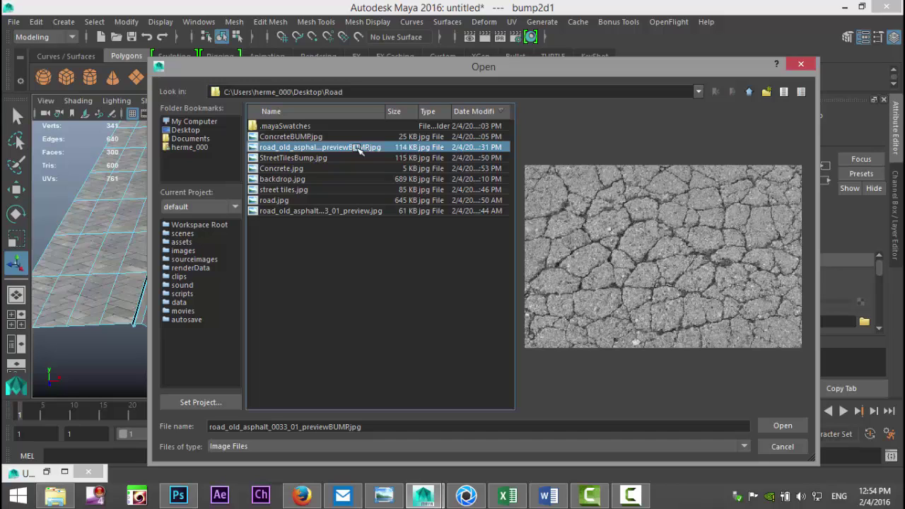
left_click(791, 424)
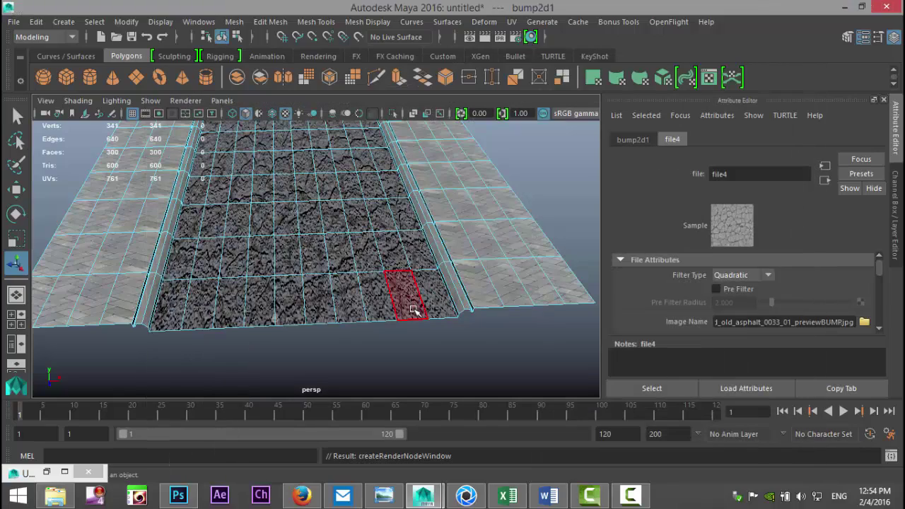
Set the bump depth of the asphalt's bump map to 0.25
scroll(413, 309, "up", 3)
scroll(413, 307, "down", 2)
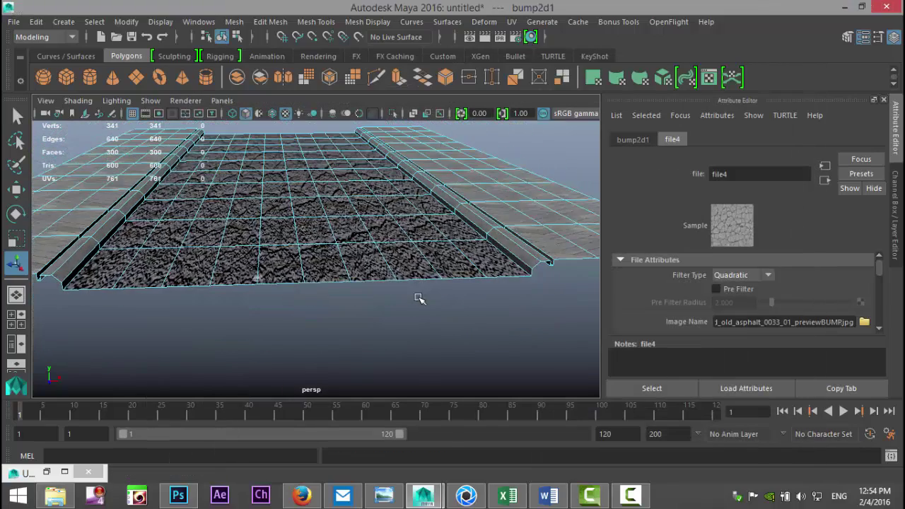
left_click(631, 140)
left_click(667, 291)
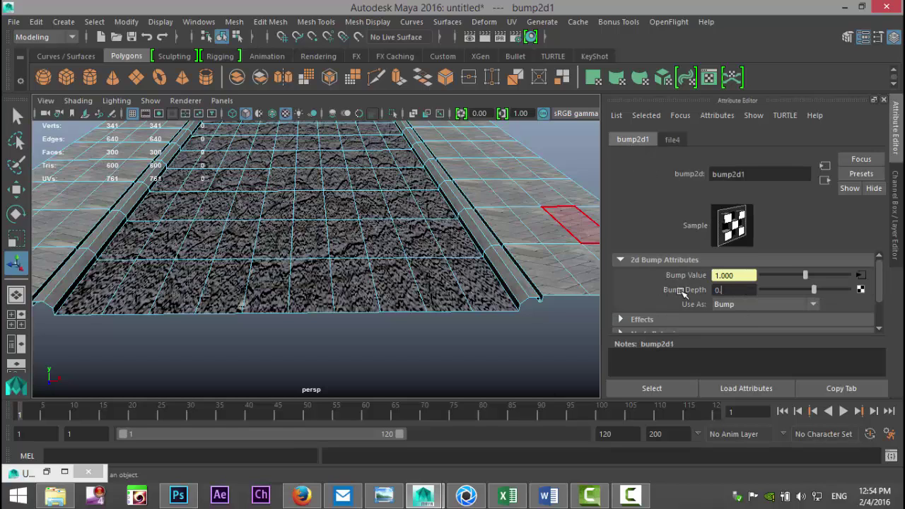
key("Return")
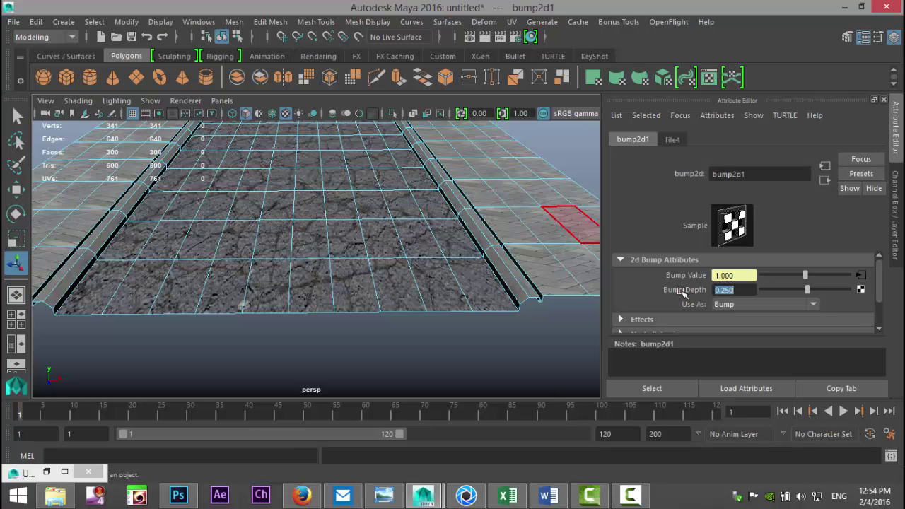
Clear the road face selection and select a single face at the near end of the curb beside the sidewalk
right_click_drag(495, 272, 467, 337, "alt")
scroll(467, 337, "down", 4)
scroll(467, 342, "down", 3)
scroll(471, 333, "up", 6)
scroll(470, 354, "down", 4)
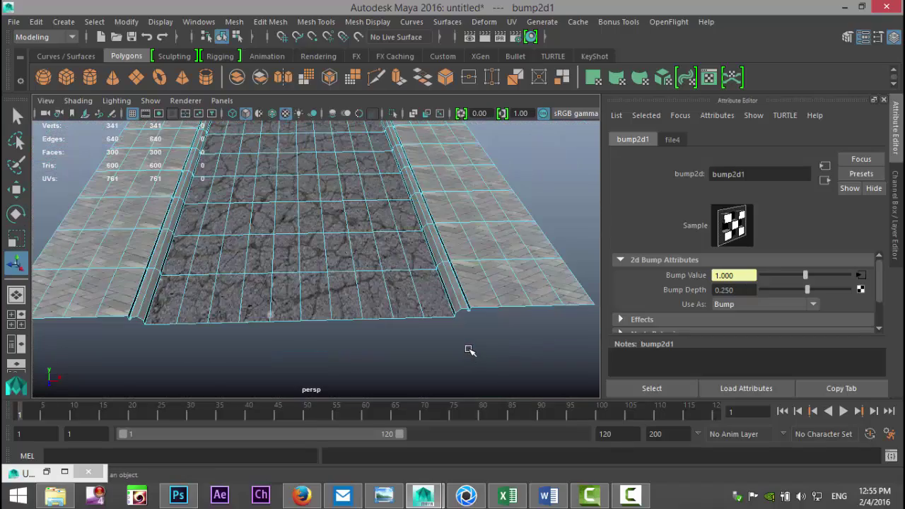
middle_click_drag(470, 356, 488, 344, "alt")
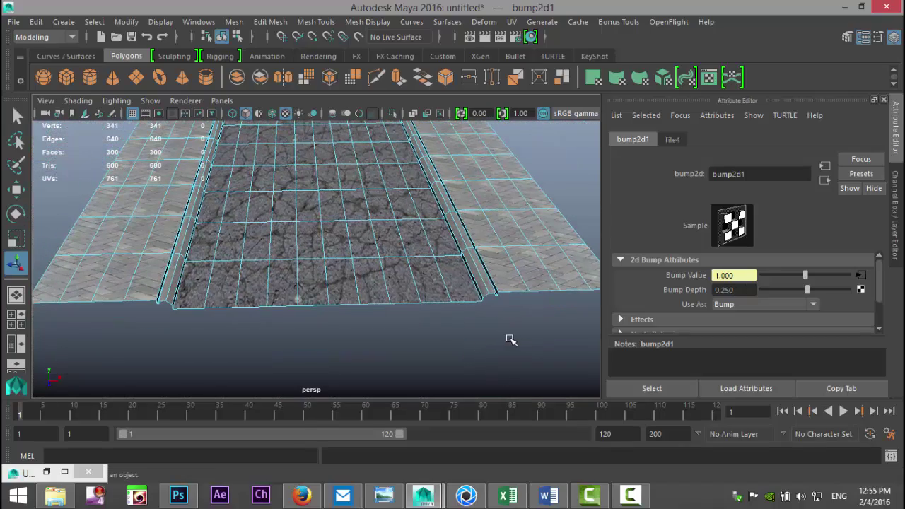
left_click(510, 340)
scroll(509, 342, "up", 3)
left_click(554, 286)
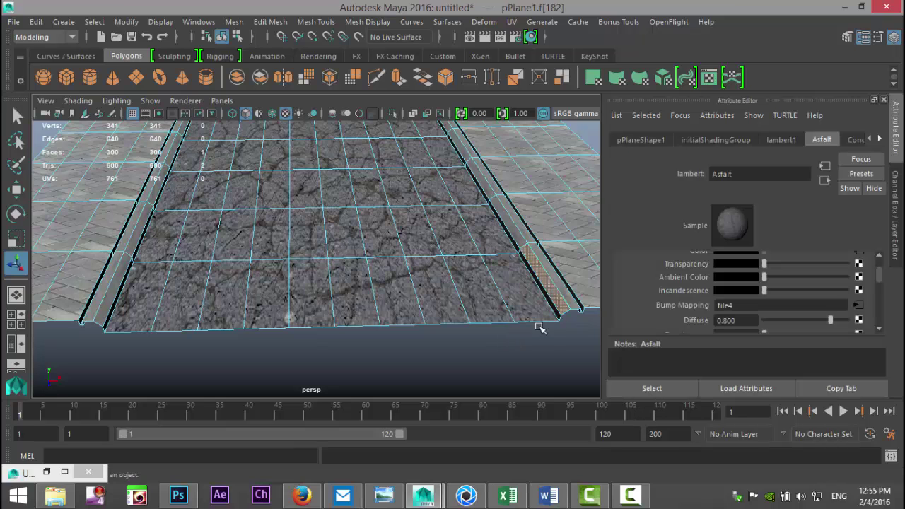
middle_click_drag(539, 327, 484, 330, "alt")
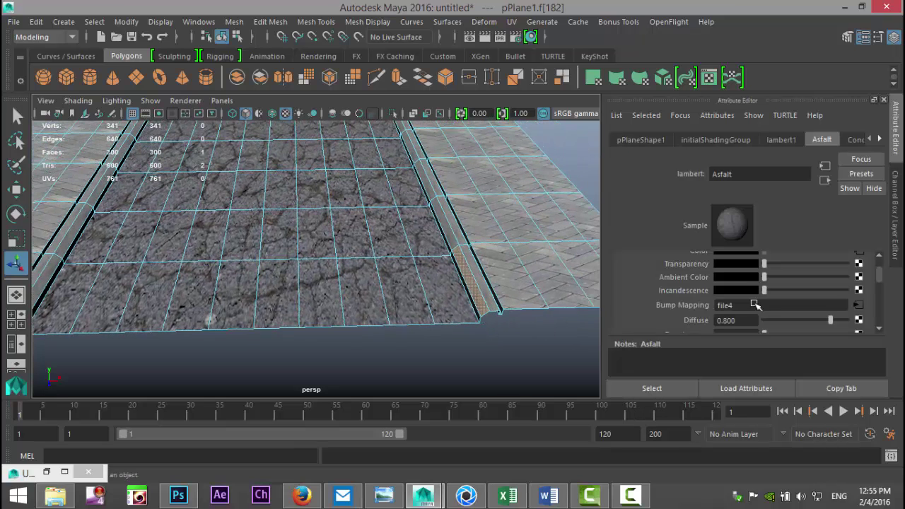
Connect a File texture to the bump mapping of the Concrete material
left_click(784, 140)
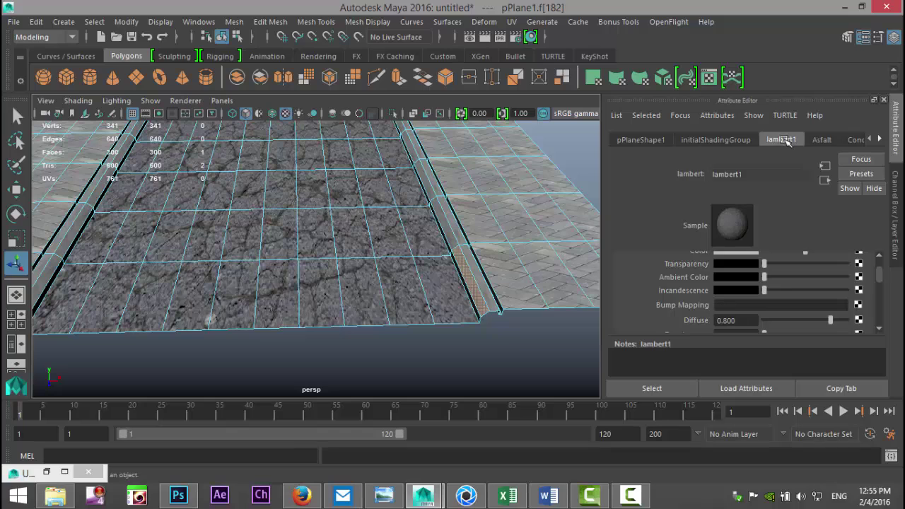
left_click(822, 141)
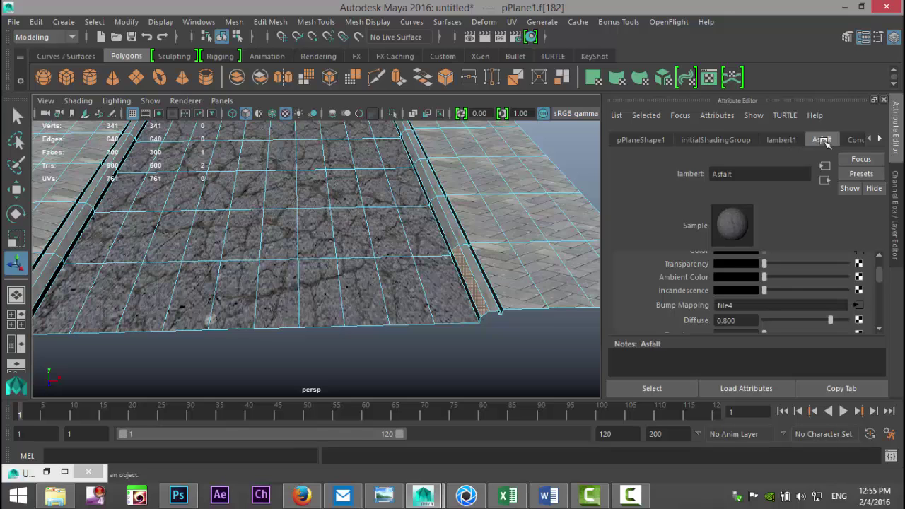
left_click(858, 141)
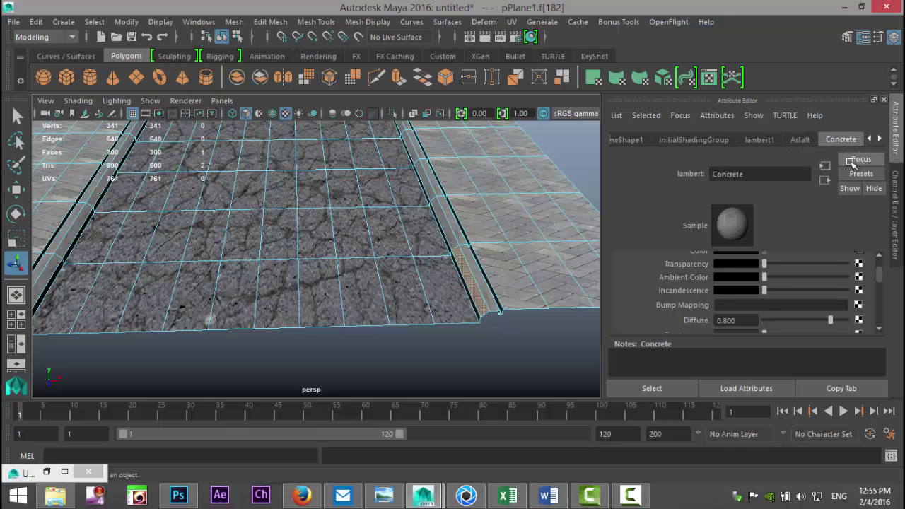
left_click(860, 305)
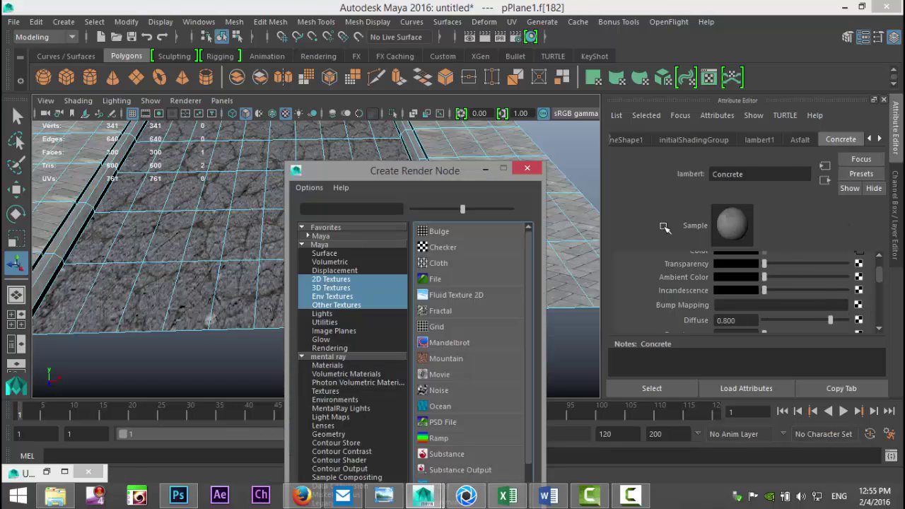
left_click(448, 279)
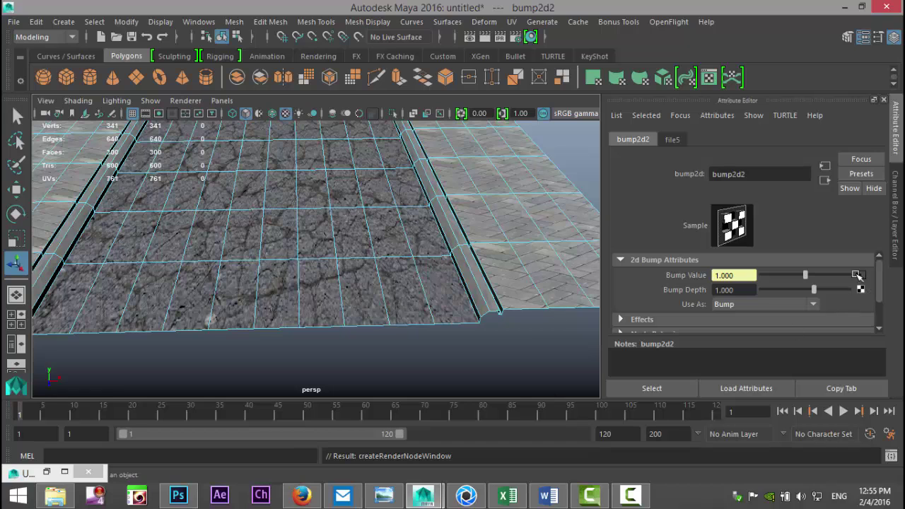
Load ConcreteBUMP.jpg from the Road folder as the image of the concrete's bump file texture
left_click(671, 139)
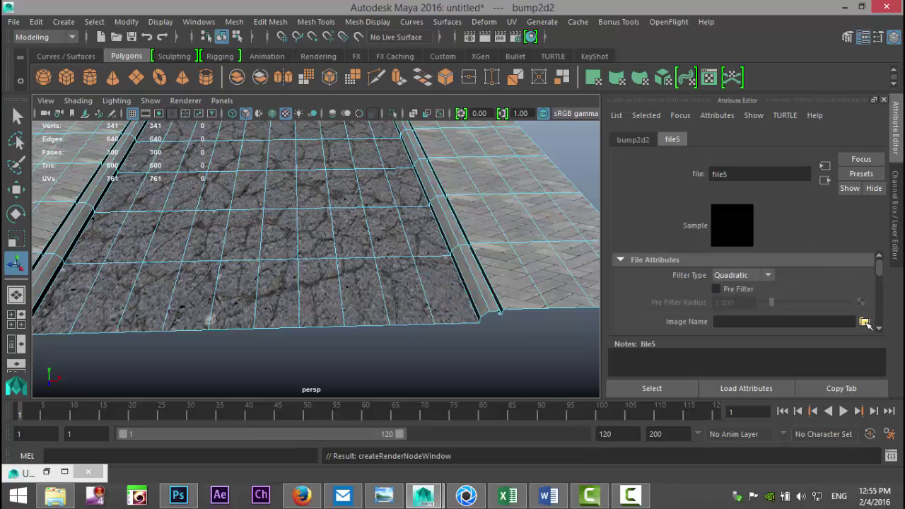
left_click(863, 322)
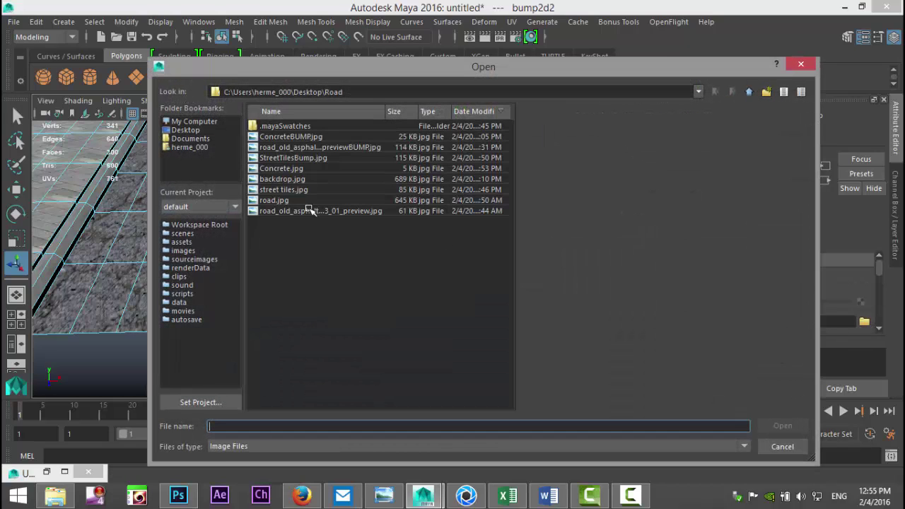
left_click(300, 137)
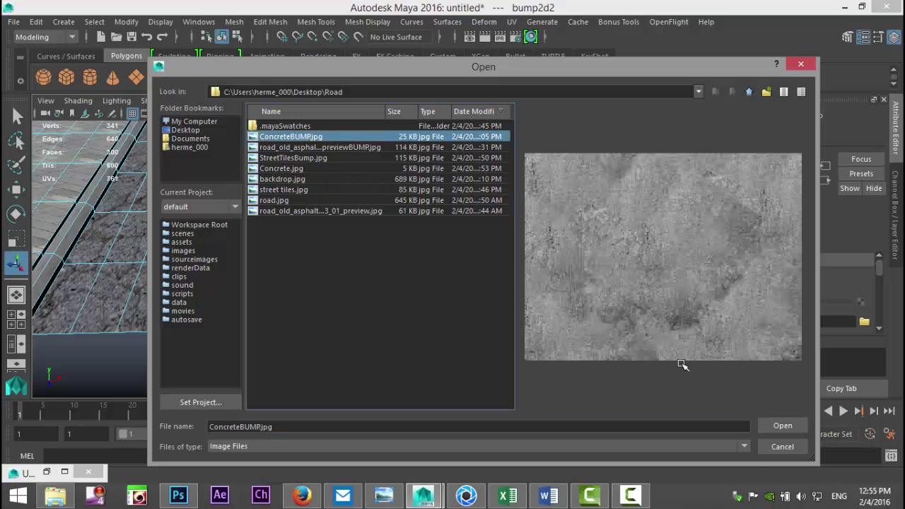
left_click(781, 424)
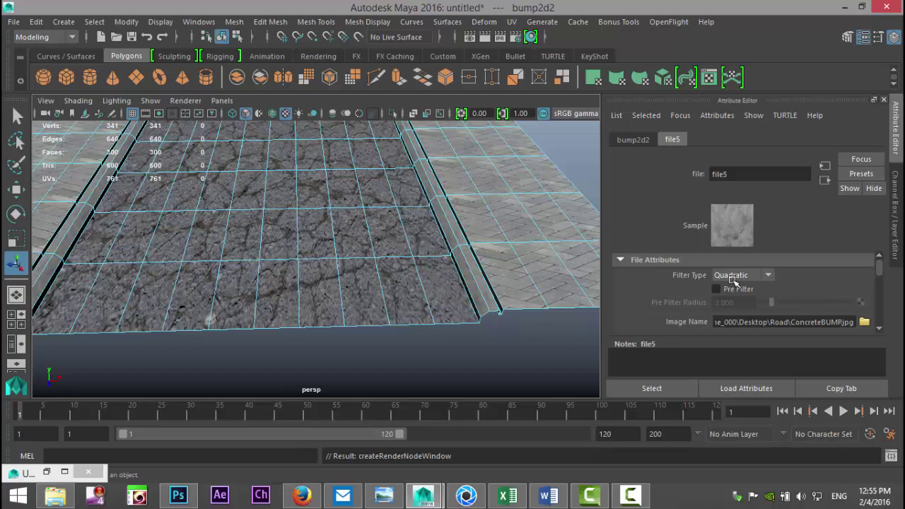
Try different bump depths on the curb's concrete up close and set the bump depth to 0.9
left_click(640, 141)
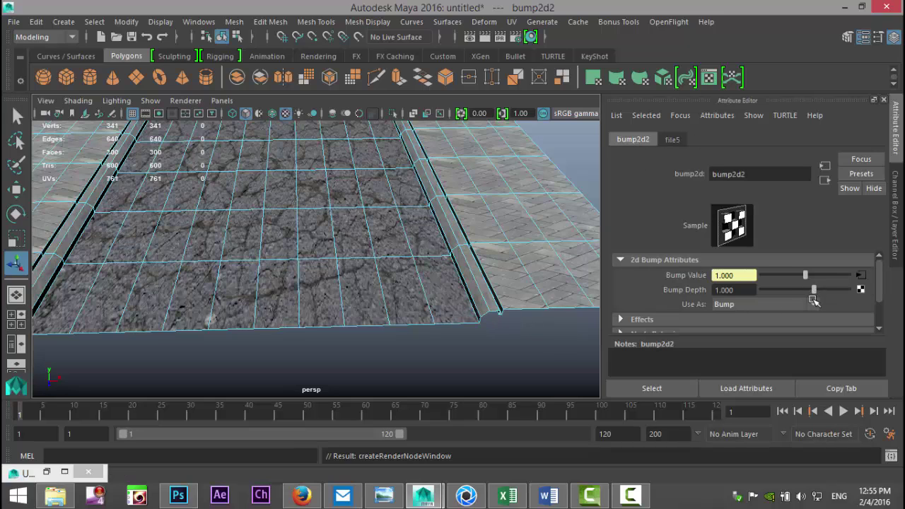
left_click_drag(813, 292, 832, 289)
scroll(513, 333, "up", 5)
middle_click_drag(505, 319, 263, 330, "alt")
left_click_drag(834, 289, 813, 291)
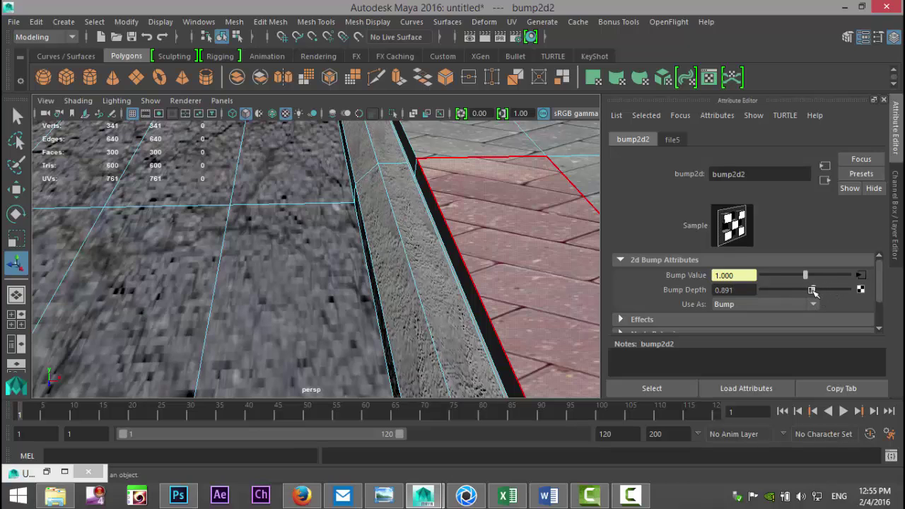
double_click(728, 290)
type("0.")
key("Return")
scroll(454, 263, "down", 5)
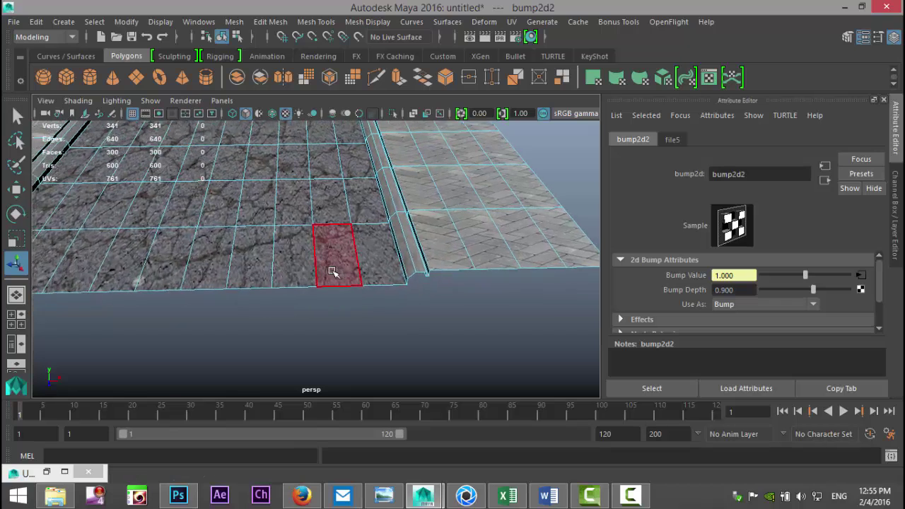
Select a sidewalk face and connect a File texture to the bump mapping of the Streettiles material
left_click_drag(331, 273, 322, 318, "alt")
left_click(429, 226)
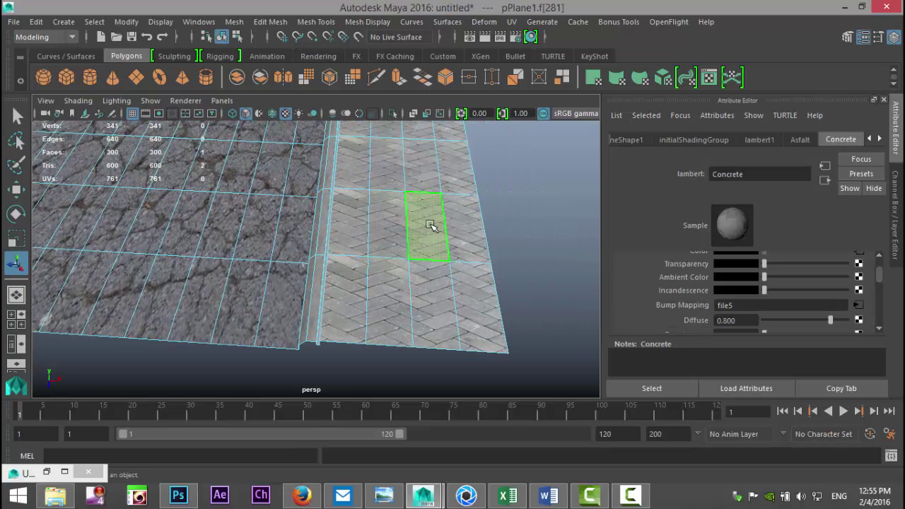
left_click(880, 137)
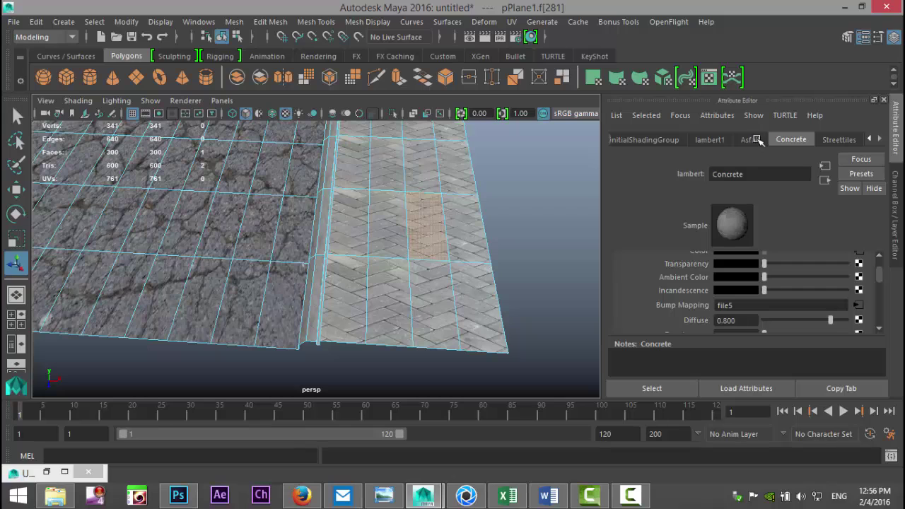
left_click(840, 139)
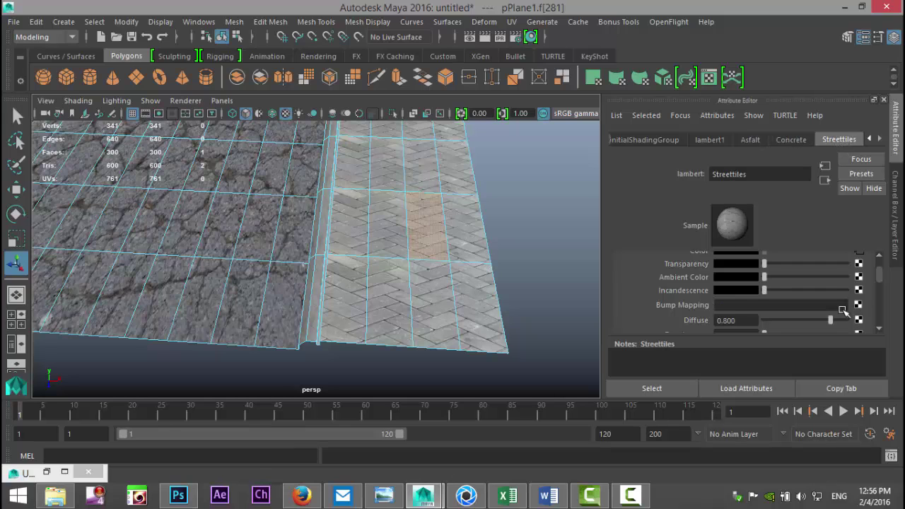
left_click(849, 302)
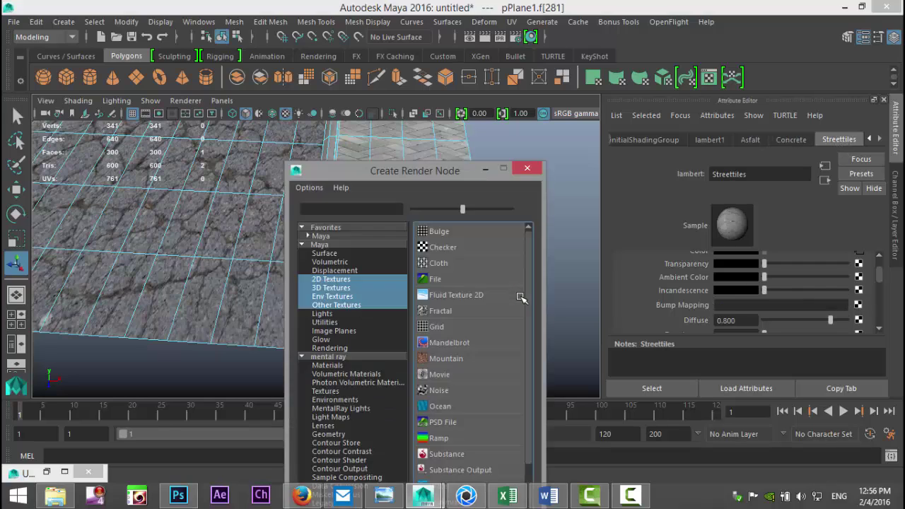
left_click(432, 286)
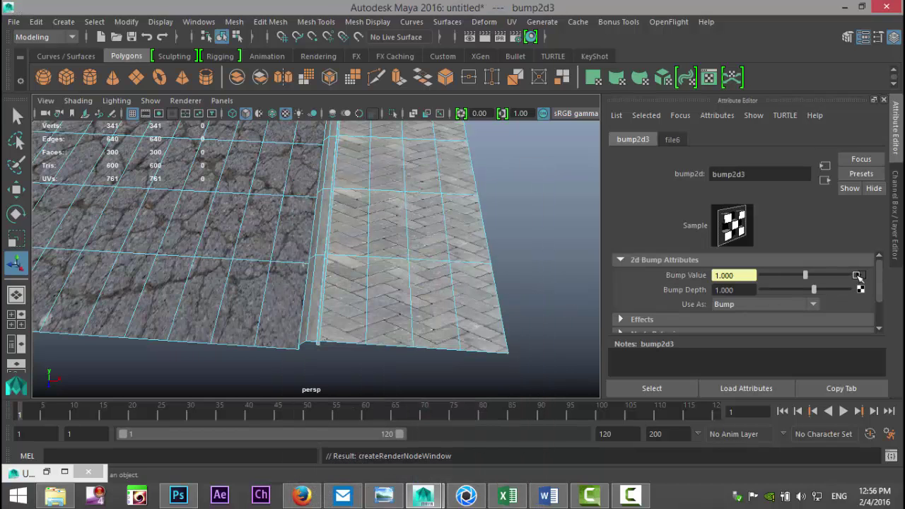
Load StreetTilesBump.jpg as the image of the sidewalk's bump file texture and open its 2D bump attributes
left_click(671, 141)
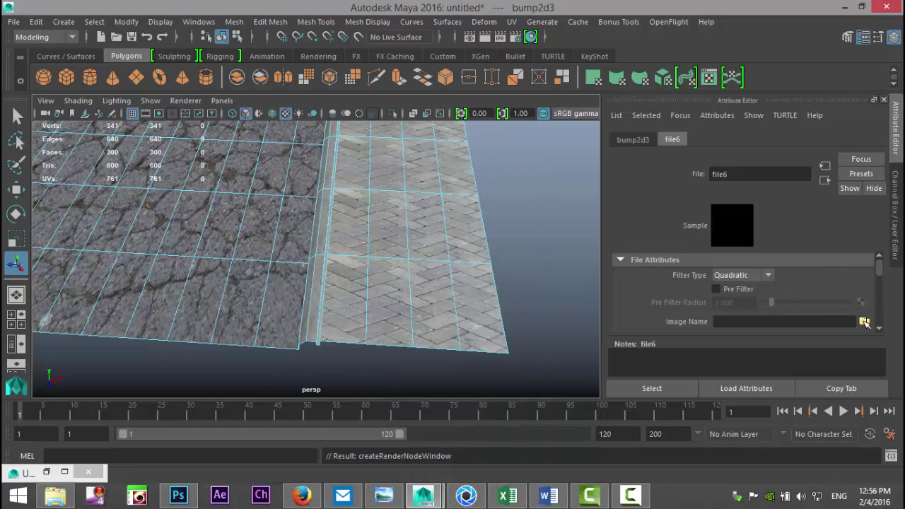
left_click(864, 321)
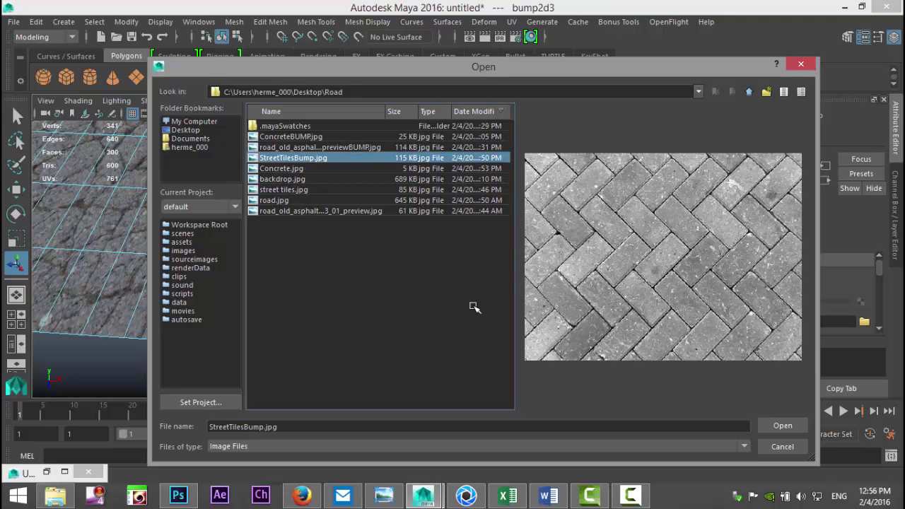
left_click(782, 425)
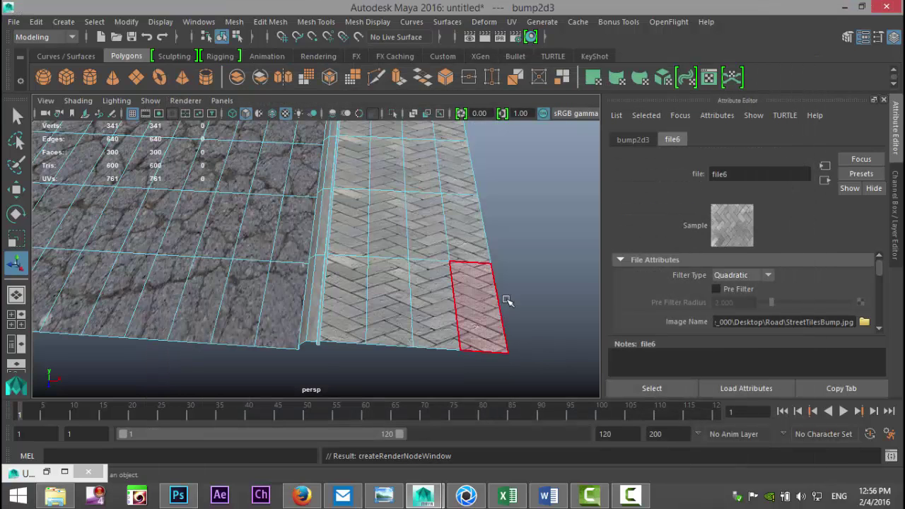
left_click(632, 139)
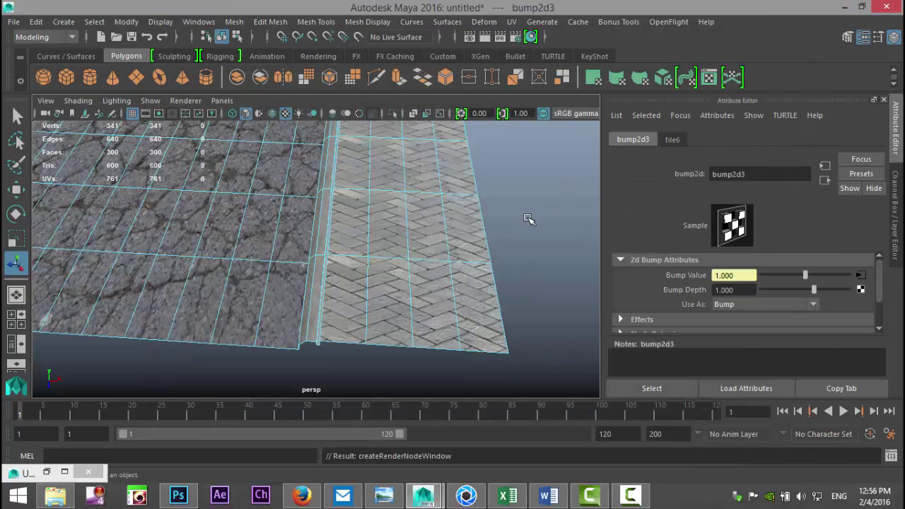
Try lower bump depths on the sidewalk tiles up close and set the bump depth to 0.25
scroll(530, 218, "up", 3)
scroll(480, 237, "down", 8)
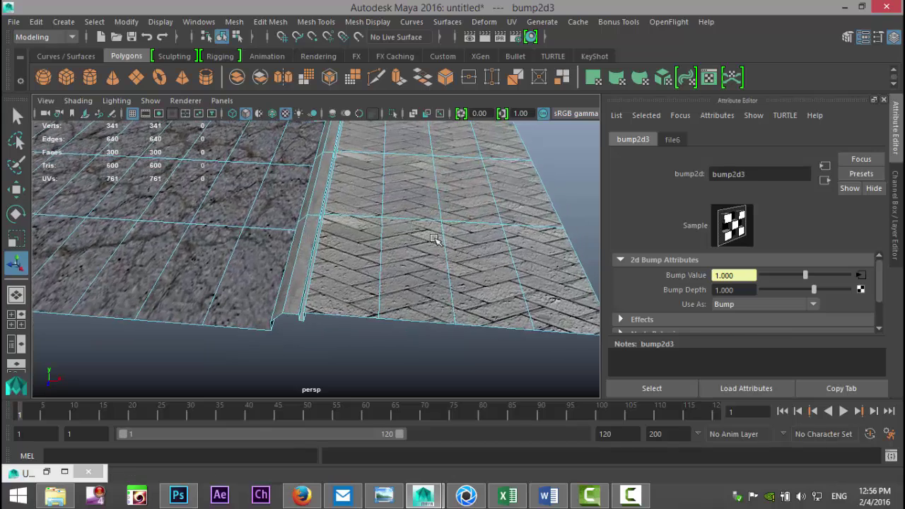
mouse_move(816, 290)
left_mouse_down()
mouse_move(829, 291)
mouse_move(812, 290)
left_mouse_up()
scroll(477, 302, "up", 10)
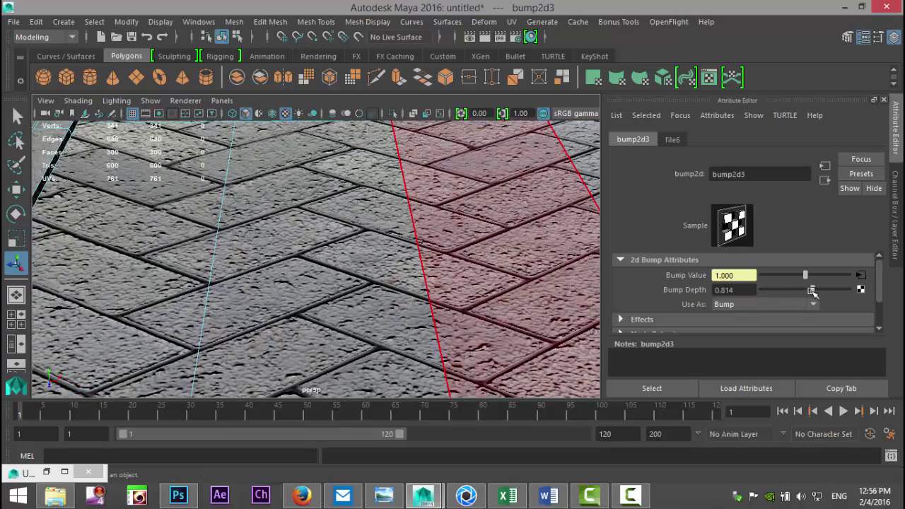
left_click_drag(810, 290, 806, 291)
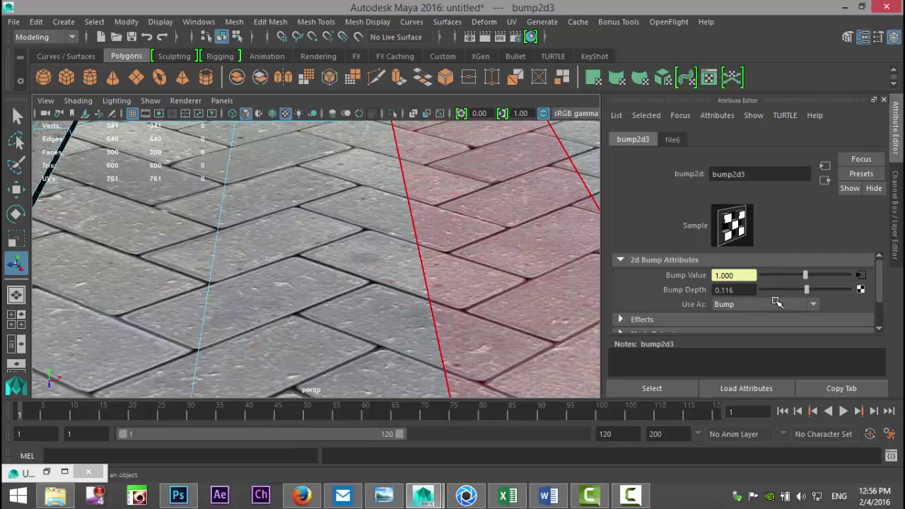
double_click(747, 289)
scroll(404, 209, "down", 6)
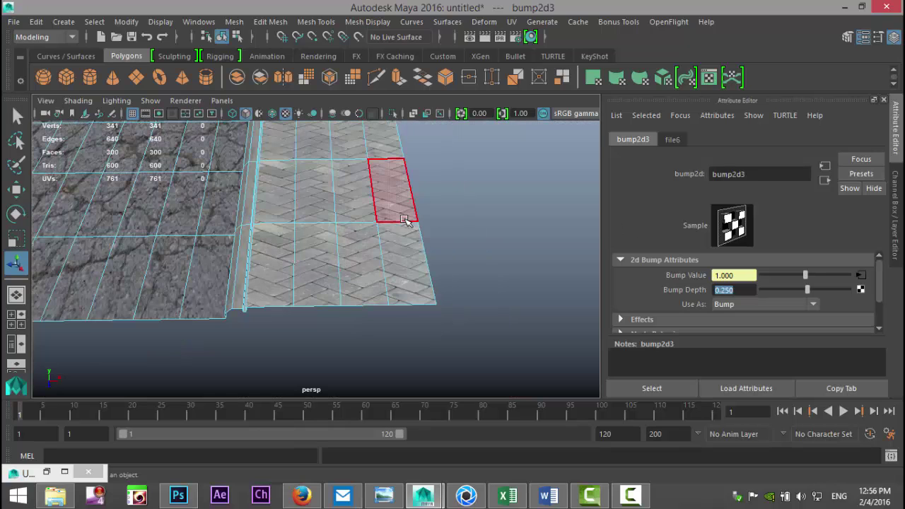
left_click_drag(355, 317, 441, 335, "alt")
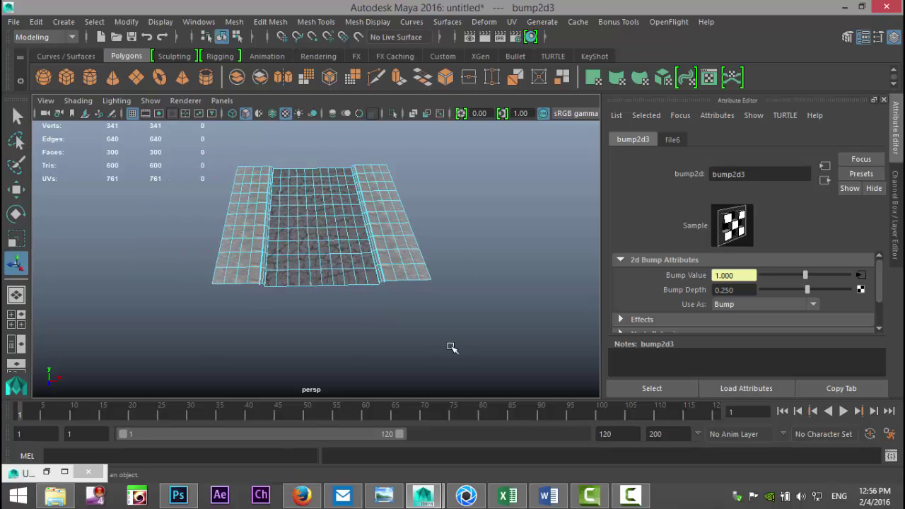
scroll(448, 347, "up", 4)
scroll(443, 361, "down", 5)
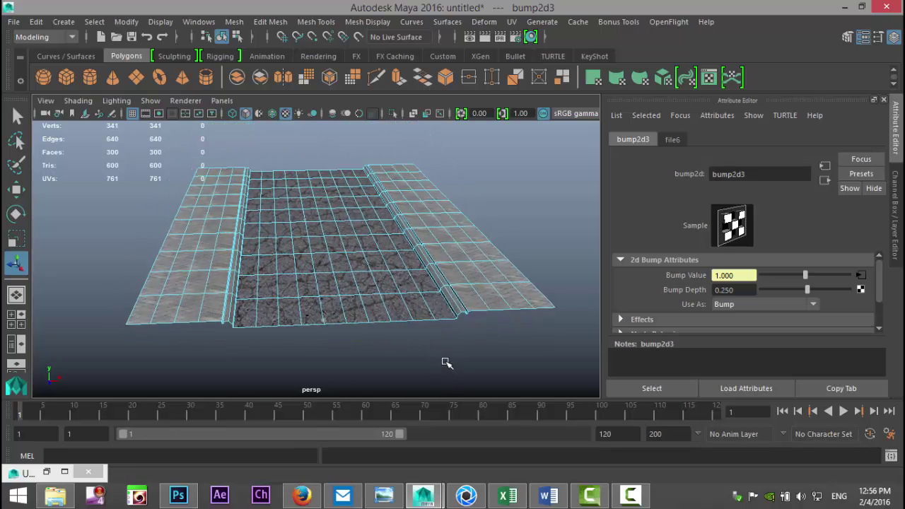
scroll(442, 359, "up", 3)
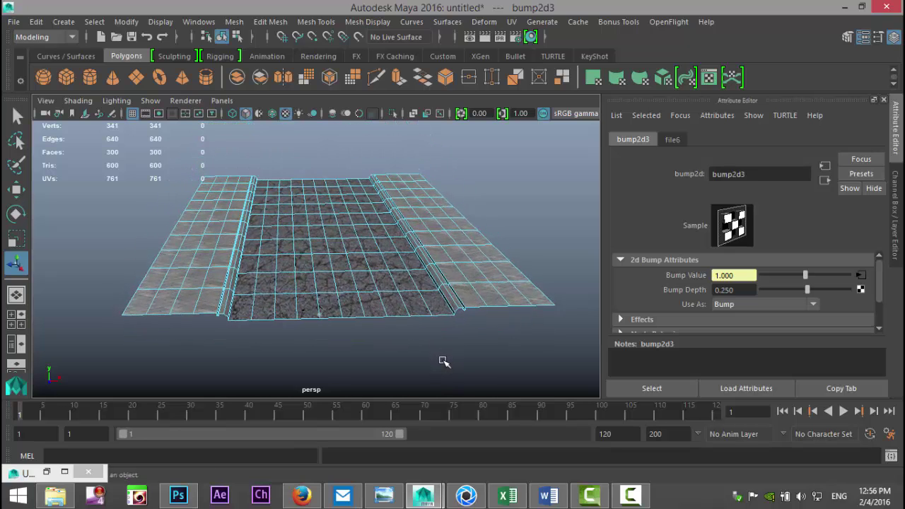
In edge mode, select the nine lengthwise edge loops across the asphalt road and raise them slightly
left_click(503, 145)
right_click(337, 258)
left_click(334, 78)
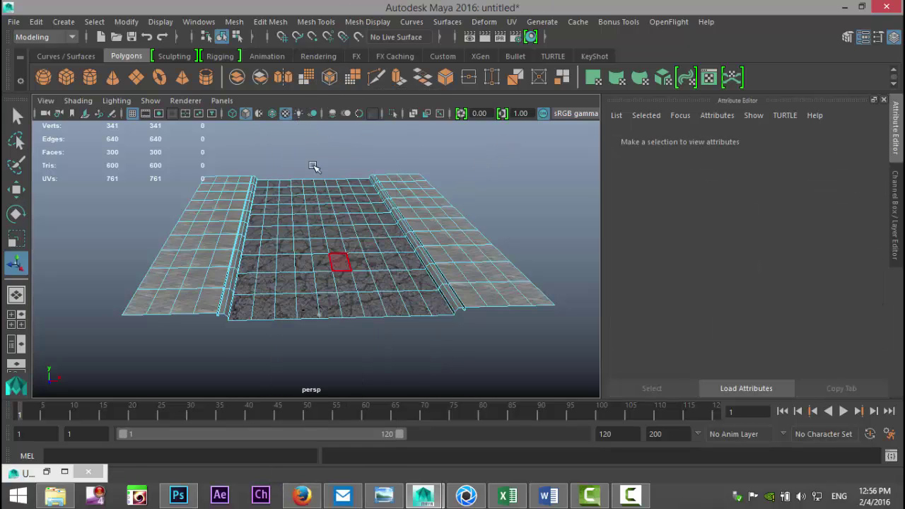
left_click(256, 309)
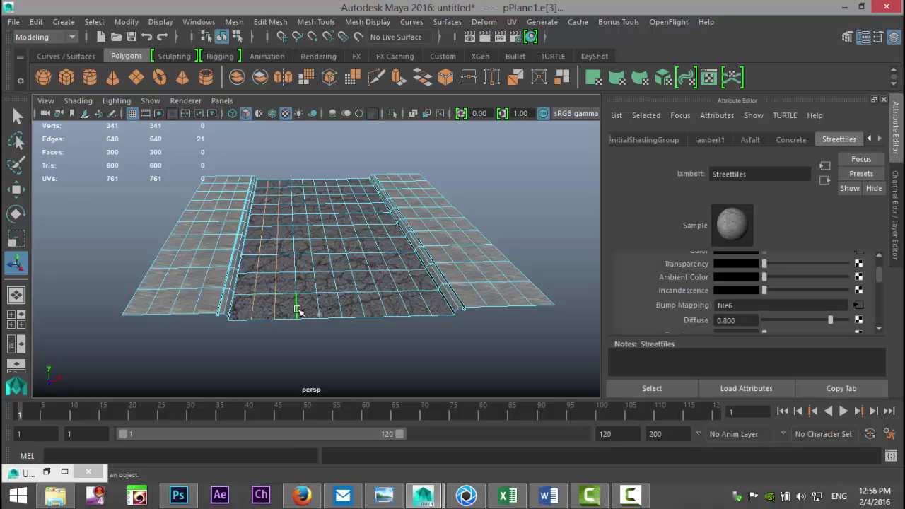
double_click(360, 308, "shift")
double_click(424, 309, "shift")
key("w")
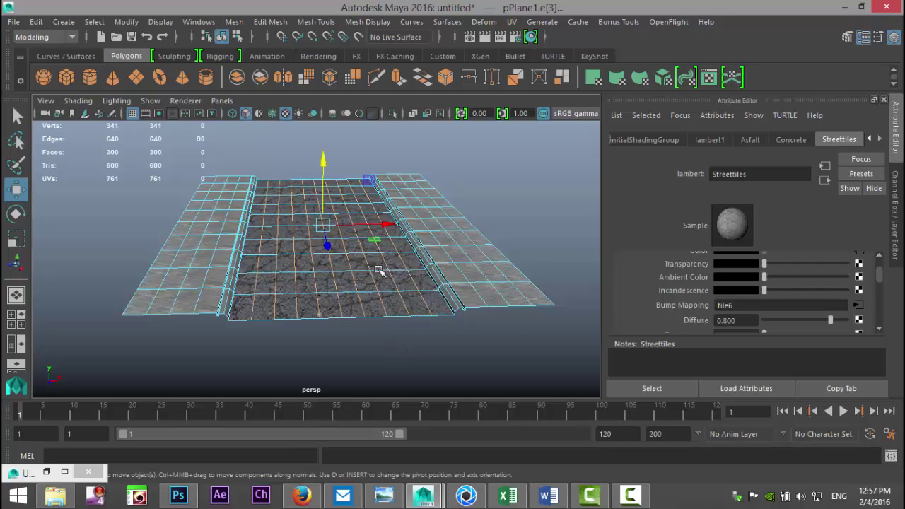
left_click_drag(329, 158, 328, 162)
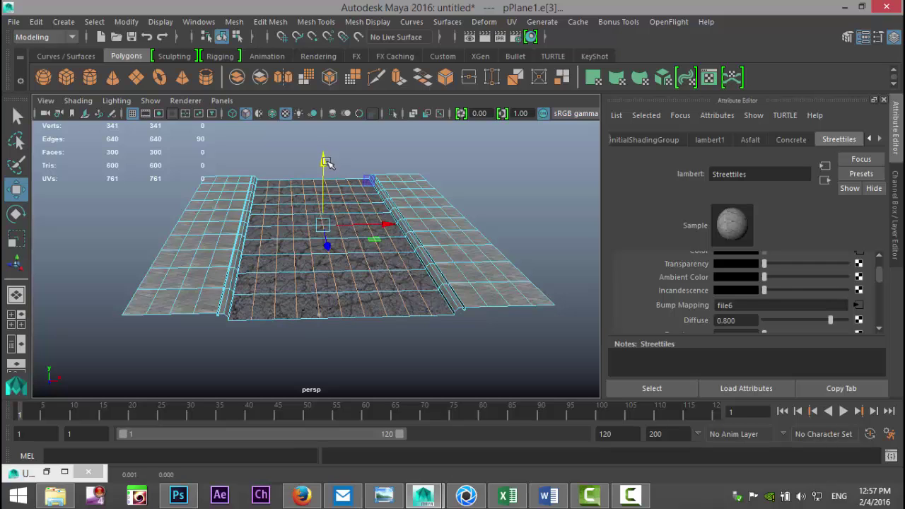
Select only the seven inner lengthwise edge loops of the road and raise them slightly to build up the crown
double_click(273, 309)
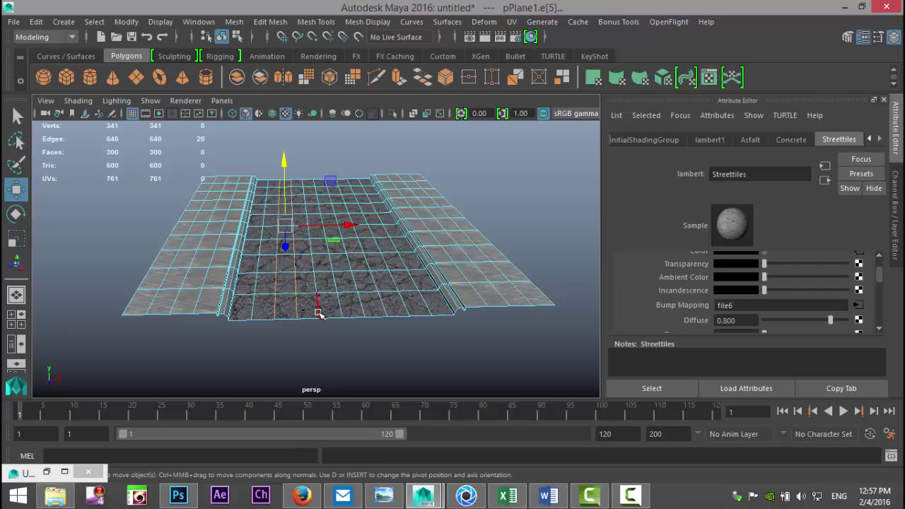
double_click(318, 310, "shift")
double_click(342, 312, "shift")
double_click(365, 311, "shift")
double_click(387, 313, "shift")
double_click(403, 309, "shift")
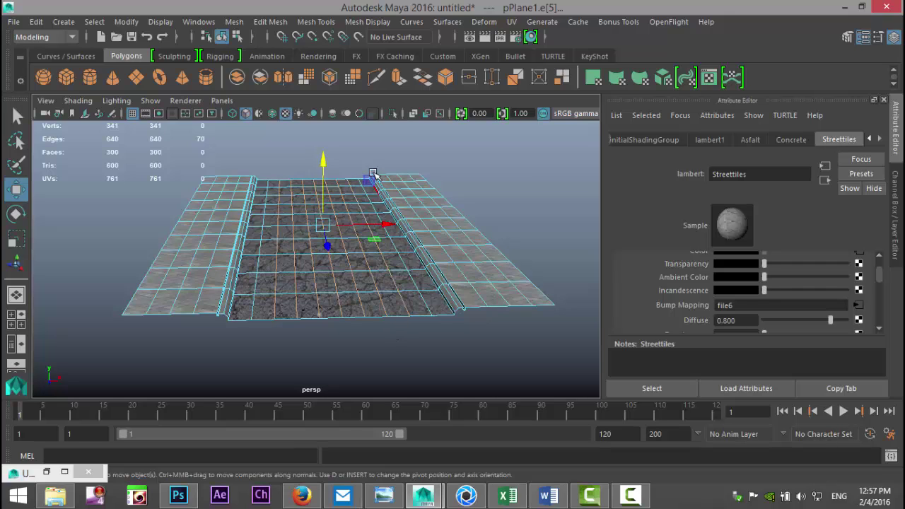
left_click_drag(326, 164, 325, 161)
Select the four lengthwise edge loops near the road's middle, leave out the stray single edge, and raise them slightly to crown the road
left_click(297, 313)
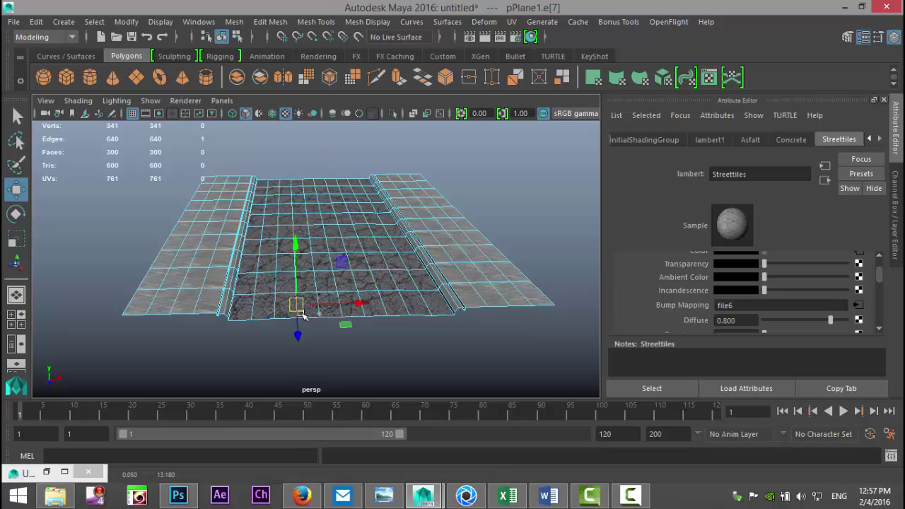
left_click(315, 283, "shift")
double_click(337, 316, "shift")
double_click(342, 313, "shift")
double_click(362, 310, "shift")
left_click(383, 308, "shift")
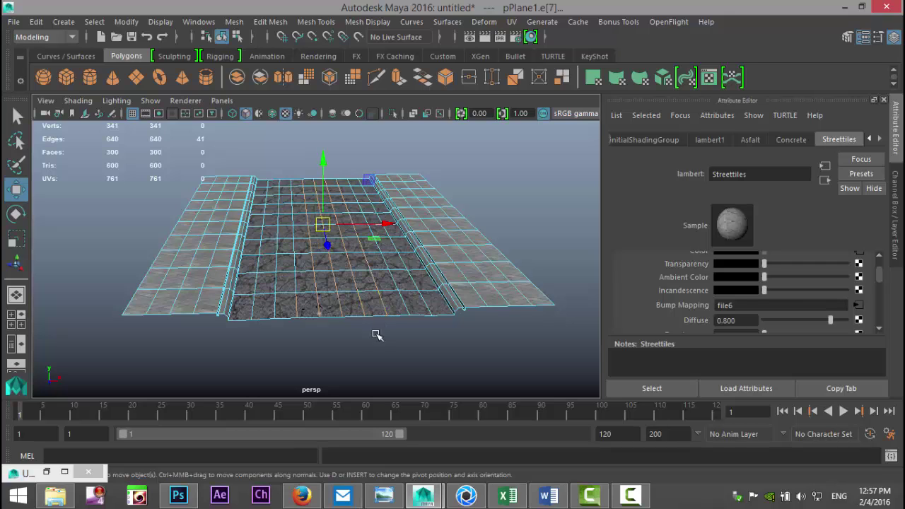
left_click_drag(323, 158, 327, 169)
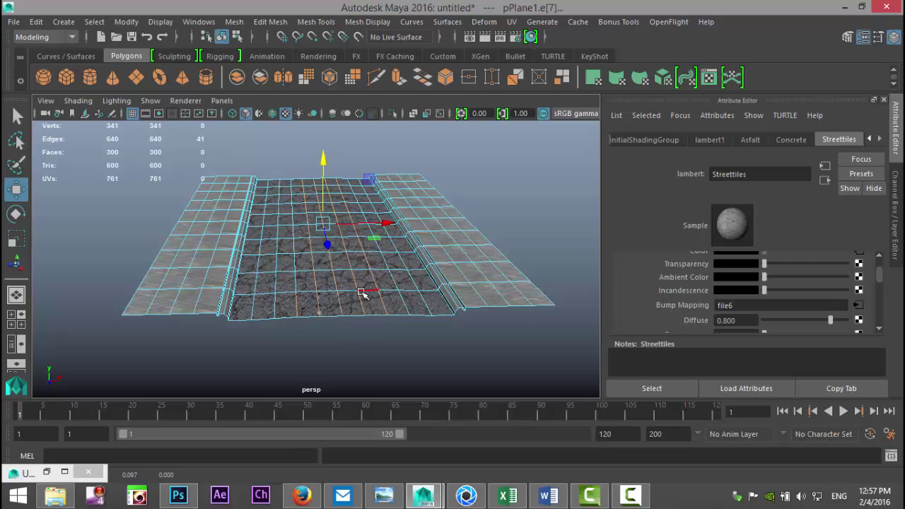
key("ctrl+z")
left_click(297, 299, "shift")
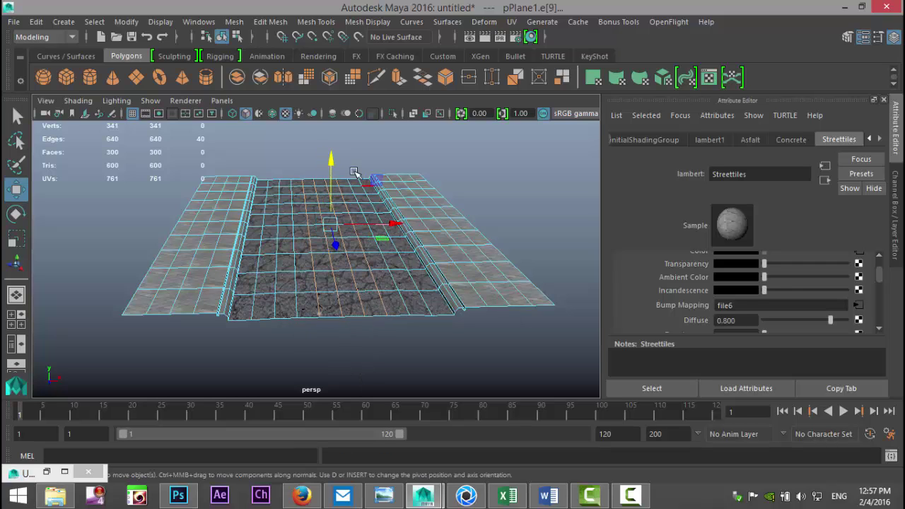
mouse_move(332, 161)
left_mouse_down()
mouse_move(333, 153)
mouse_move(337, 165)
left_mouse_up()
left_click_drag(406, 348, 461, 346, "alt")
left_click(412, 339)
Switch to vertex mode and nudge several asphalt vertices vertically with soft selection to make the road surface uneven
scroll(419, 330, "up", 2)
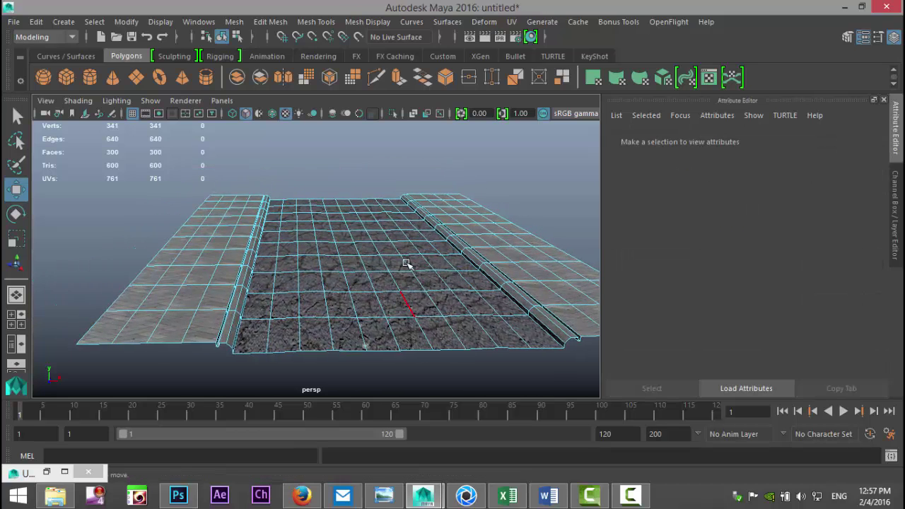
right_click_drag(365, 245, 306, 121)
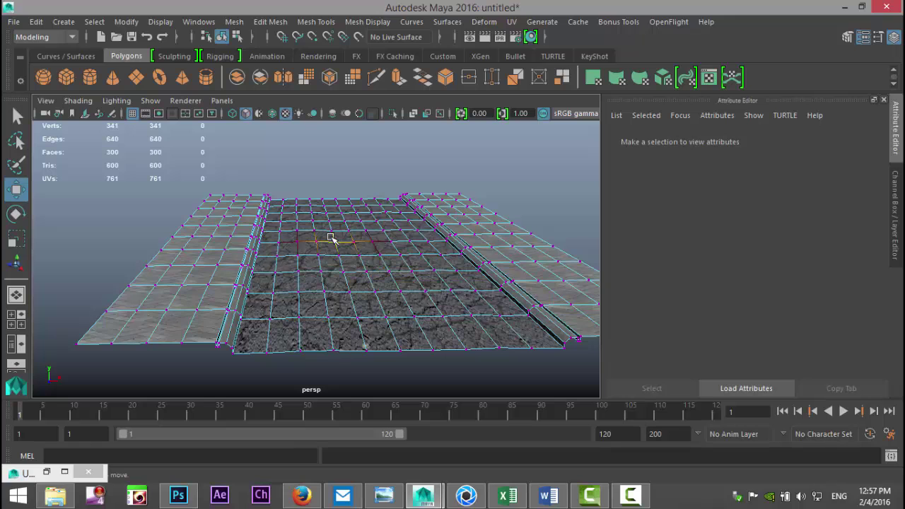
left_click(378, 256)
left_click_drag(388, 258, 403, 269)
left_click(314, 219)
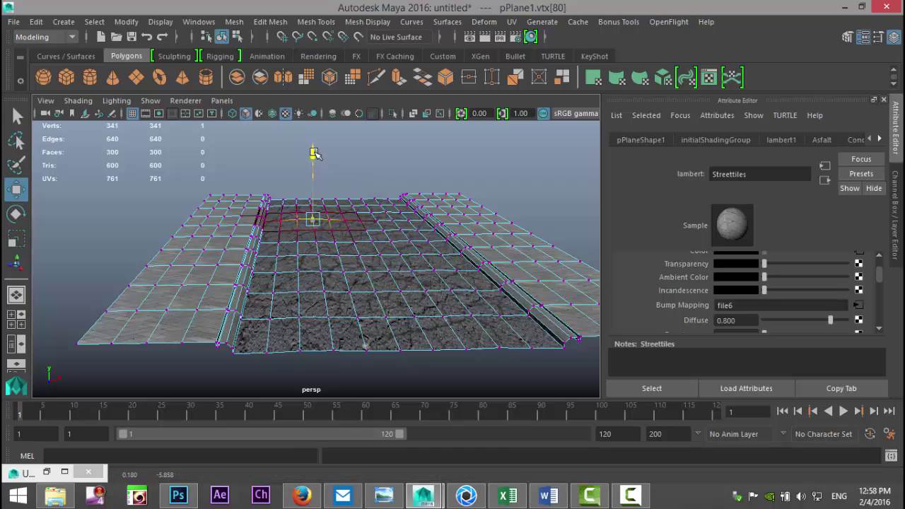
left_click(420, 258)
left_click(426, 195)
left_click(311, 292)
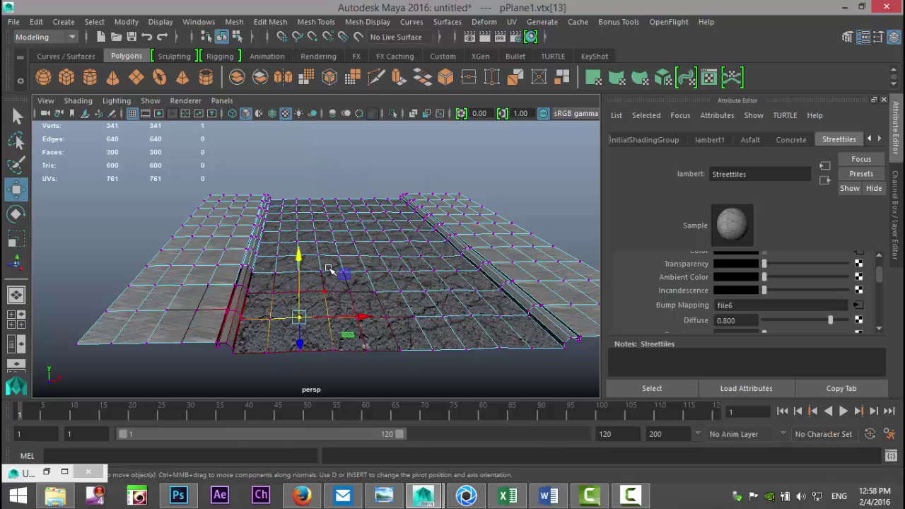
left_click(298, 253)
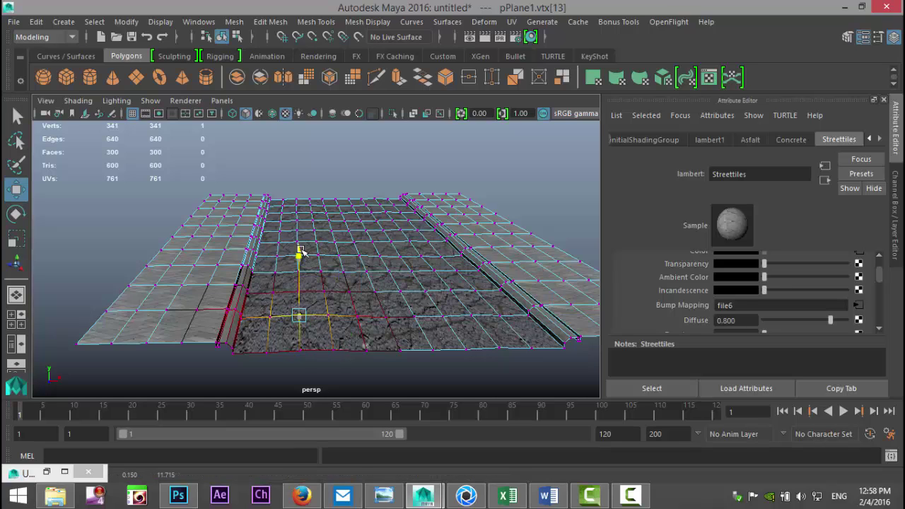
Nudge two vertices on each sidewalk vertically with soft selection to make the tiled surfaces slightly uneven
left_click(168, 264)
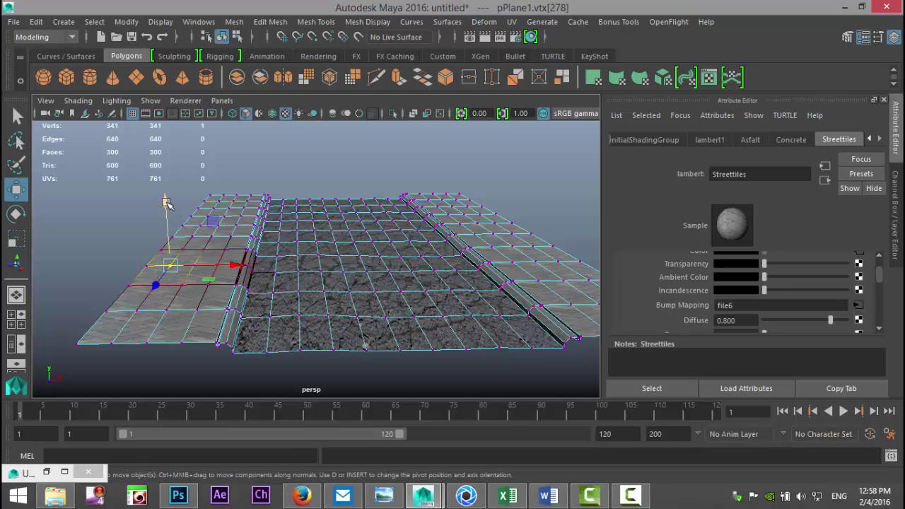
left_click(236, 204)
left_click(230, 135)
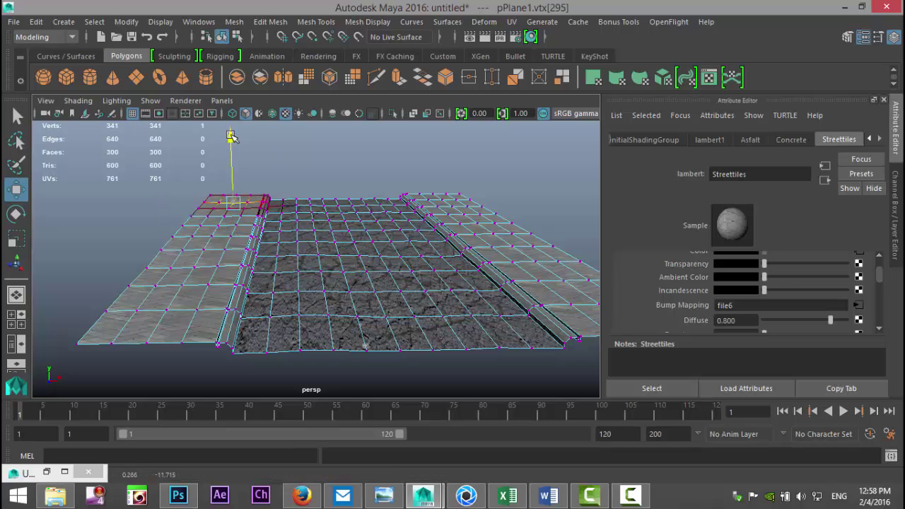
left_click(462, 213)
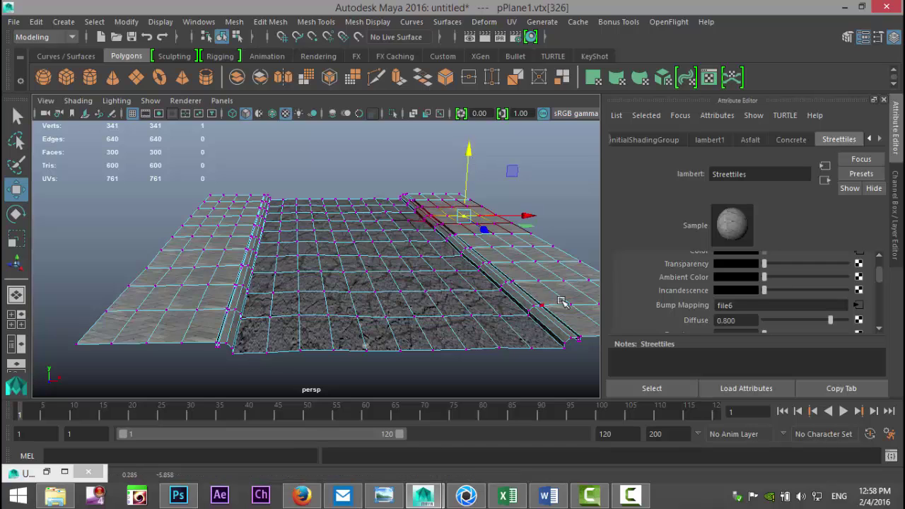
left_click(558, 275)
left_click(572, 216)
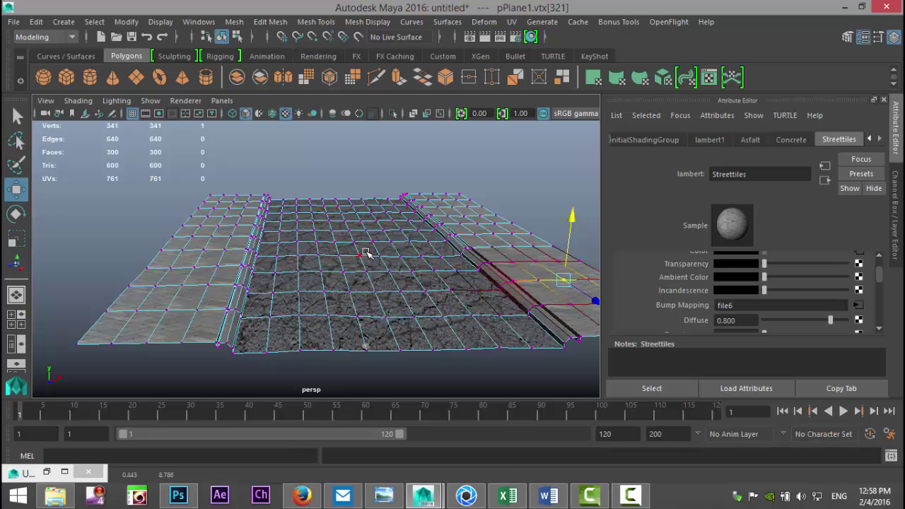
Create a directional light and raise it above the far part of the street
scroll(373, 253, "down", 2)
left_click_drag(399, 308, 428, 256, "alt")
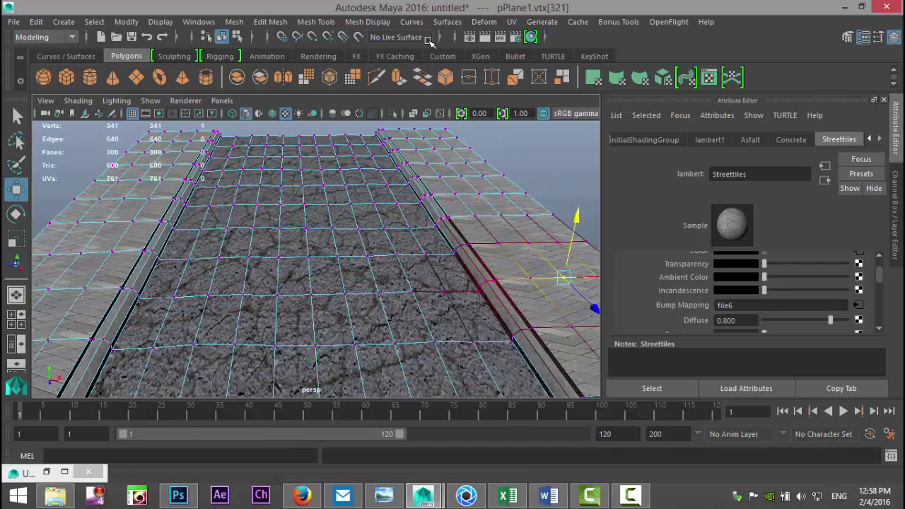
left_click(71, 22)
mouse_move(94, 95)
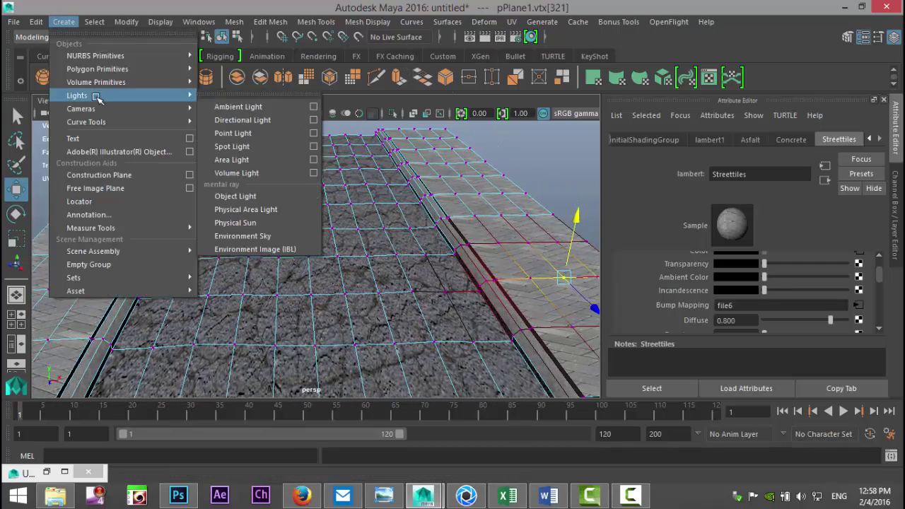
left_click(247, 120)
key("f")
scroll(309, 283, "down", 5)
left_click_drag(313, 175, 311, 141)
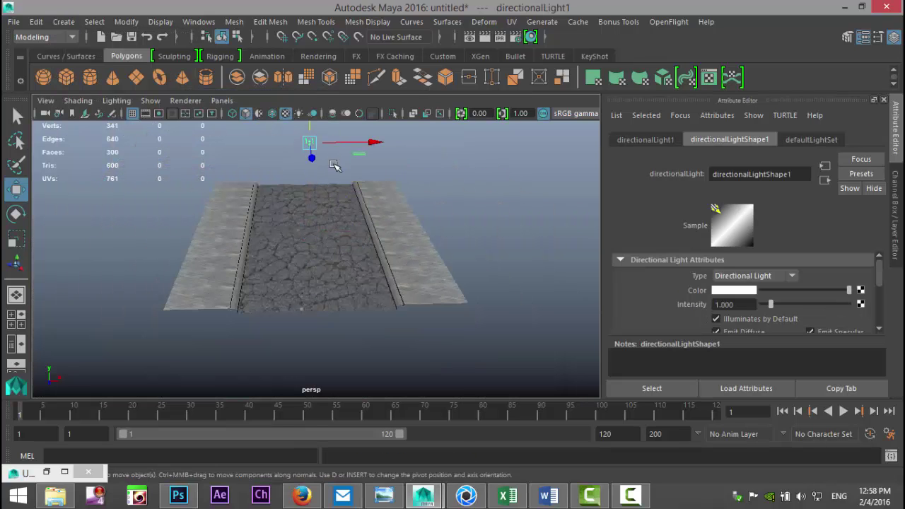
Display the scene with its own lighting and rotate the directional light so it shines down onto the road and sidewalks
key("7")
left_click_drag(380, 215, 394, 303, "alt")
key("e")
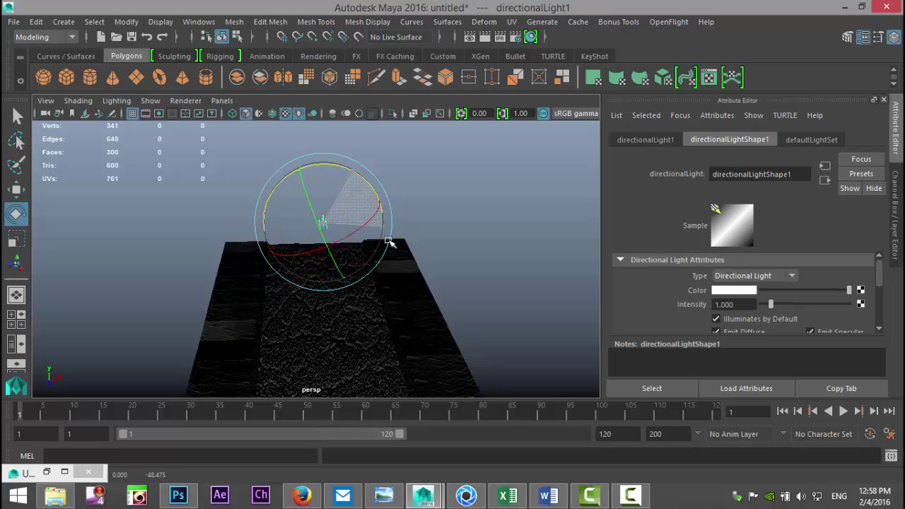
left_click_drag(388, 243, 383, 288)
left_click_drag(272, 235, 378, 271)
left_click_drag(286, 184, 283, 238)
Turn on the film gate for the perspective view and frame the lit asphalt surface up close
mouse_move(378, 304)
left_mouse_down("alt")
mouse_move(389, 293)
mouse_move(375, 304)
left_mouse_up("alt")
left_click_drag(394, 335, 407, 284, "alt")
scroll(398, 241, "up", 3)
scroll(410, 276, "up", 2)
scroll(414, 293, "up", 4)
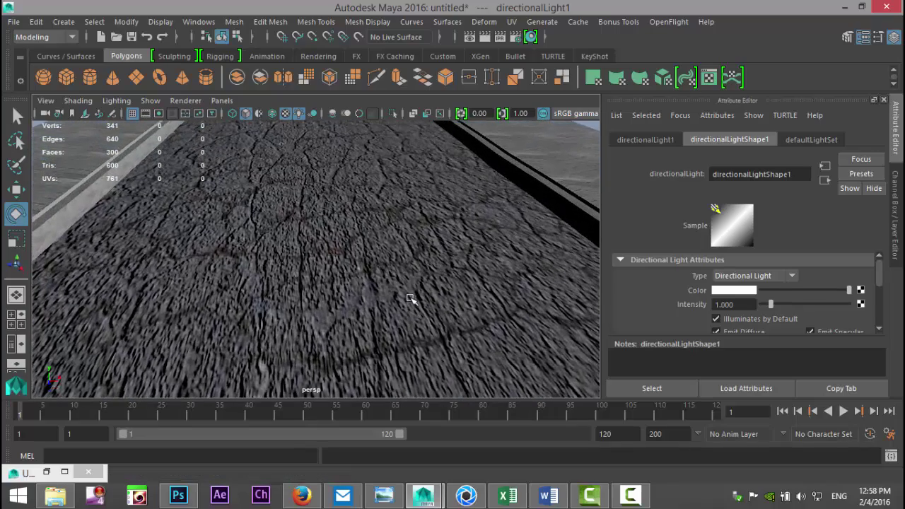
left_click_drag(428, 307, 426, 305, "alt")
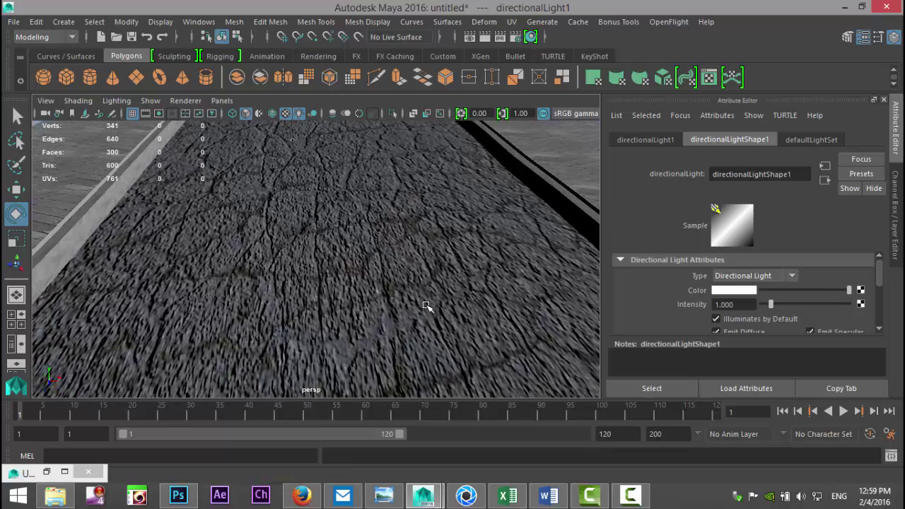
mouse_move(431, 321)
left_mouse_down("alt")
mouse_move(417, 318)
mouse_move(430, 318)
left_mouse_up("alt")
left_click(145, 113)
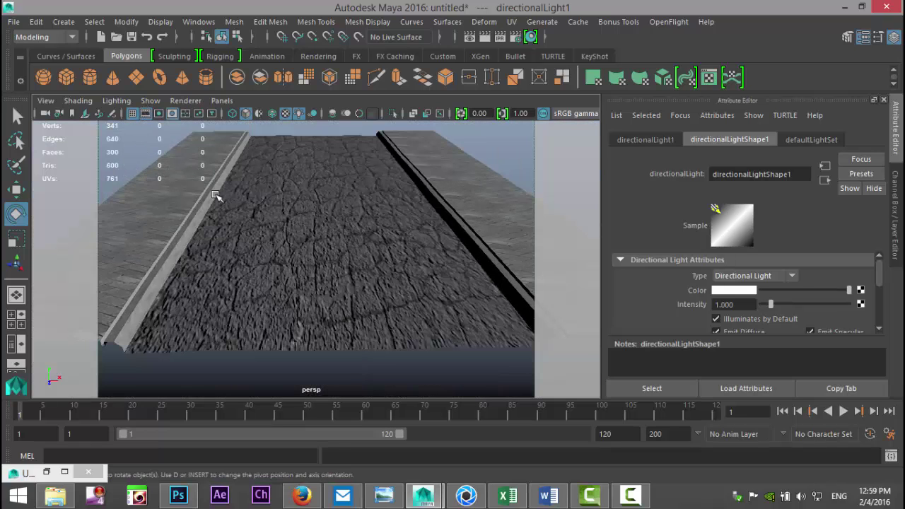
scroll(353, 268, "up", 3)
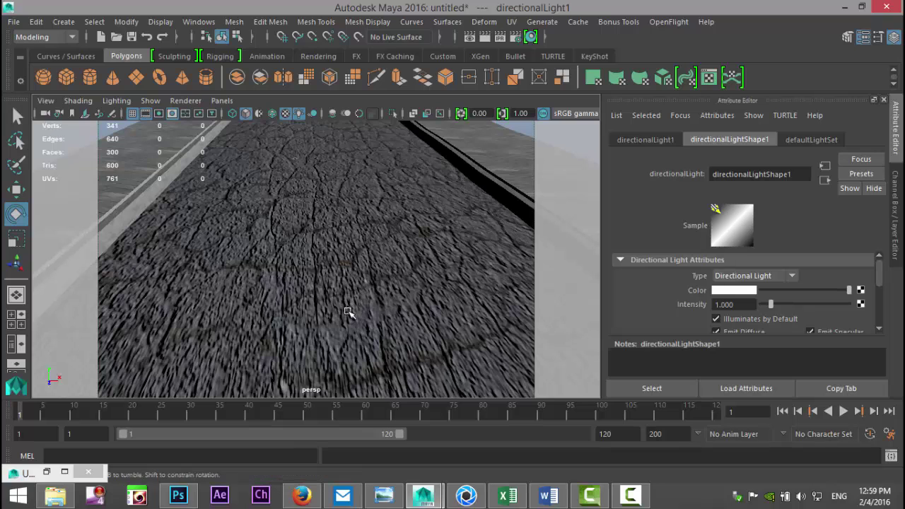
scroll(346, 313, "up", 2)
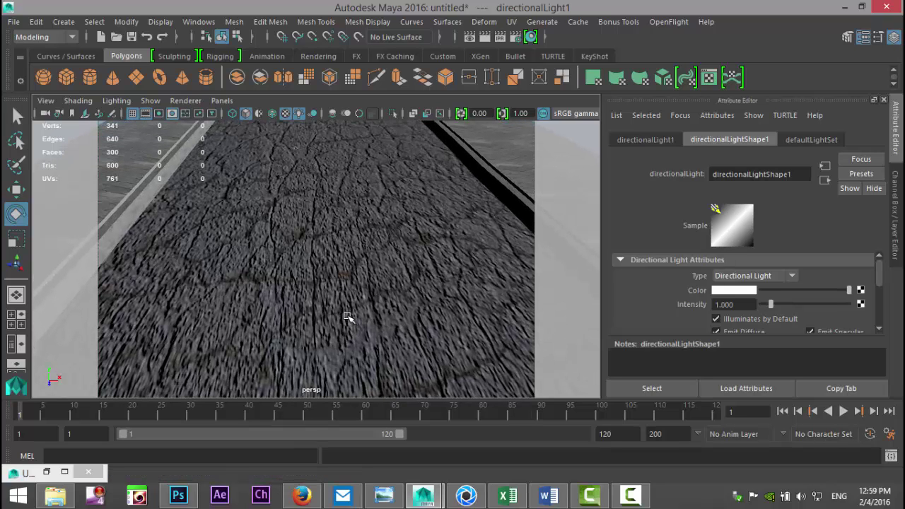
Open the render settings and set the scene to render with mental ray
scroll(348, 317, "up", 1)
scroll(346, 320, "up", 1)
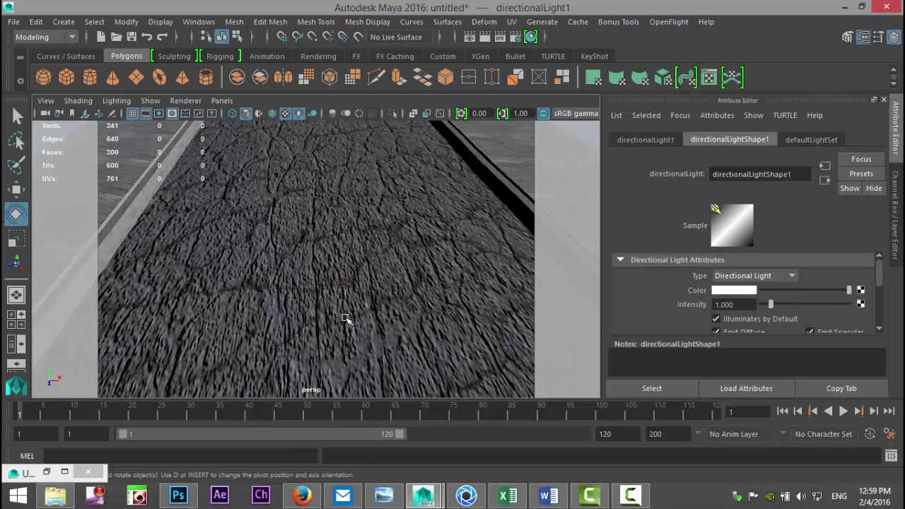
scroll(342, 320, "down", 1)
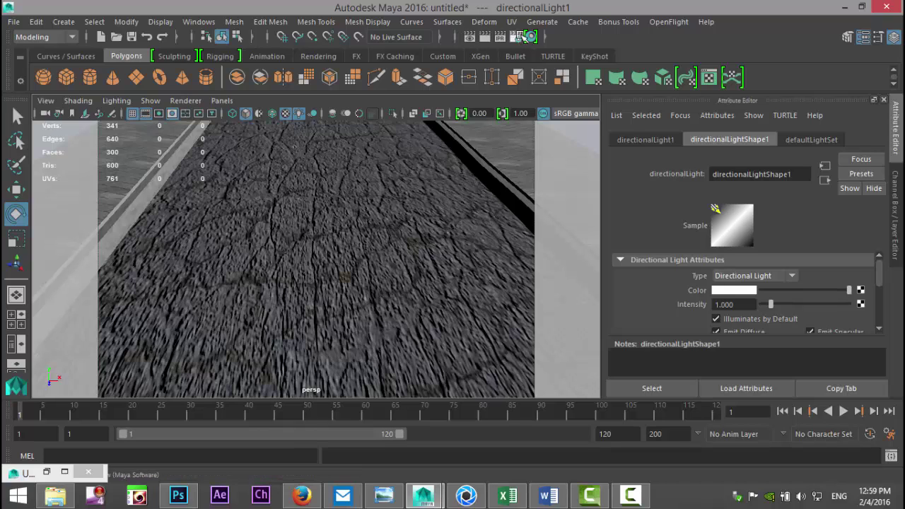
left_click(525, 37)
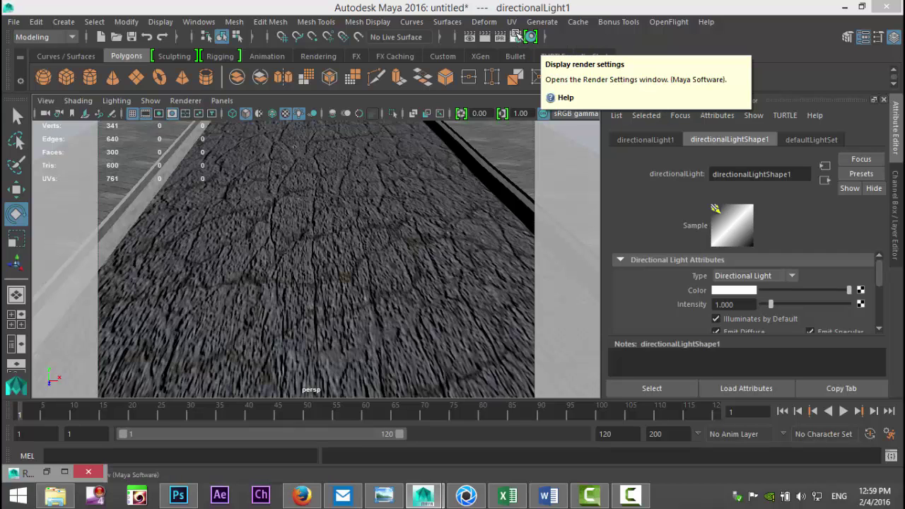
left_click(530, 37)
left_click(78, 58)
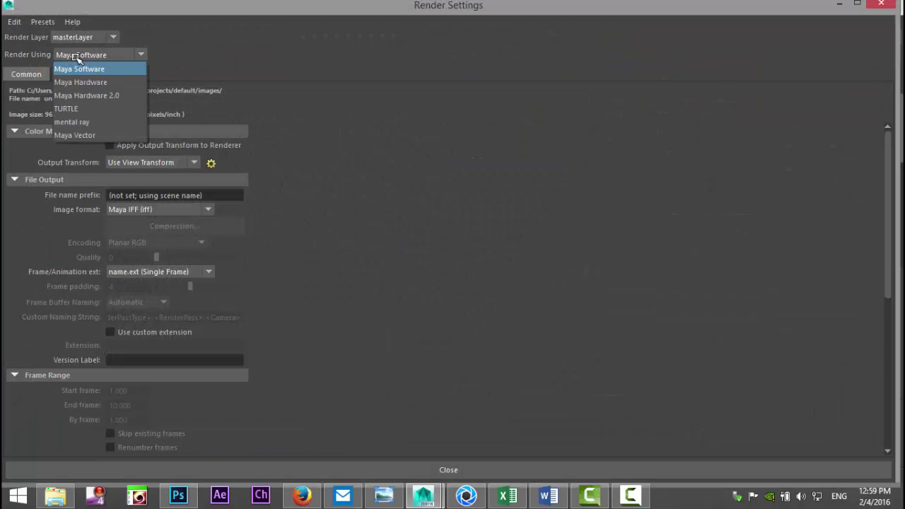
left_click(88, 123)
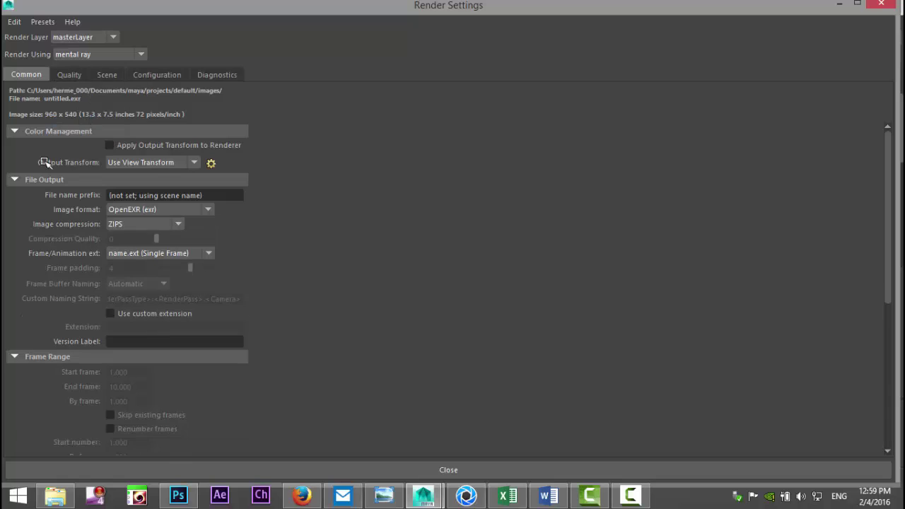
Set the render image size to the HD 1080 preset
scroll(162, 270, "down", 6)
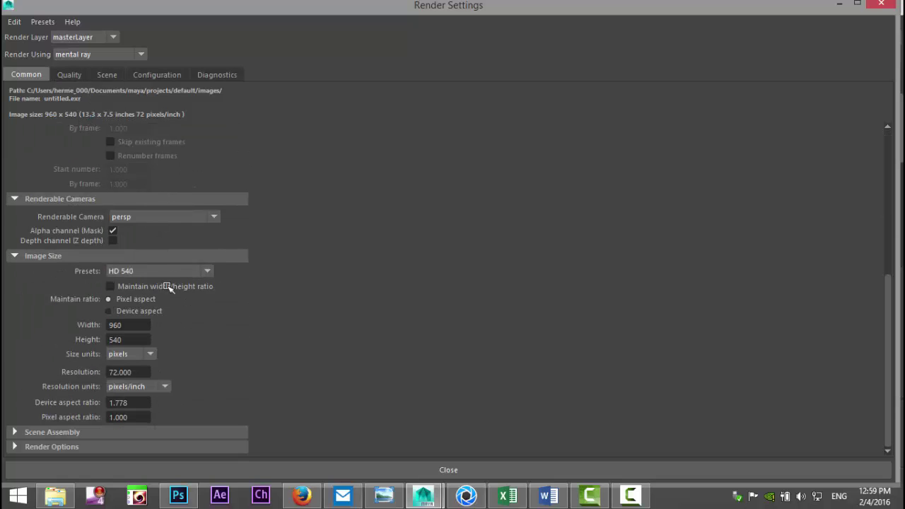
left_click(151, 275)
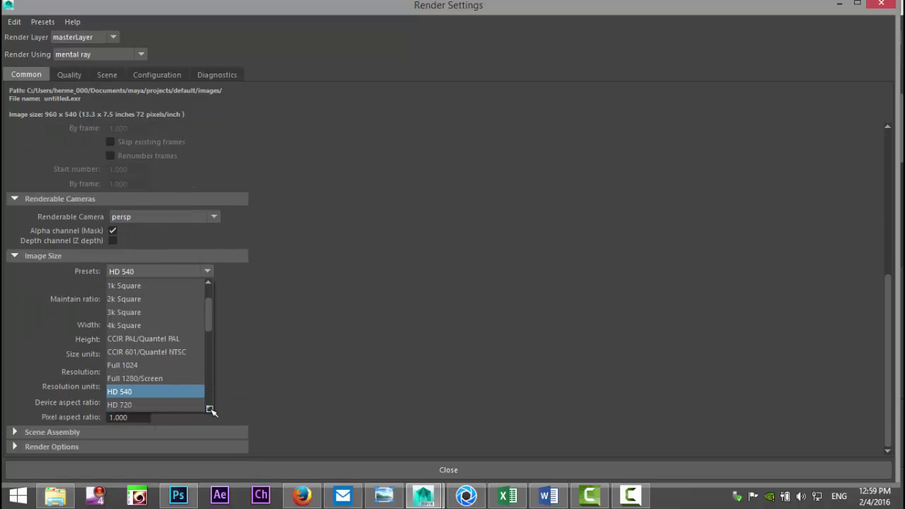
left_click(210, 409)
left_click(163, 404)
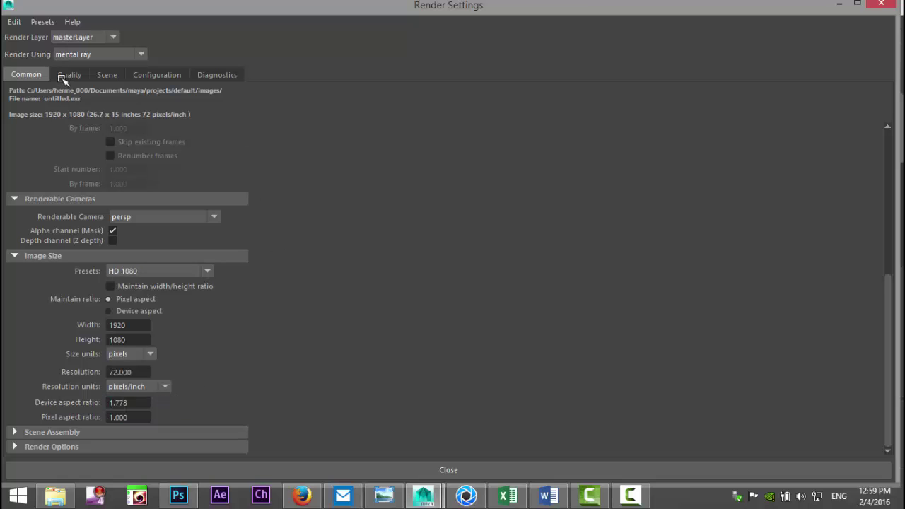
Raise the overall sampling quality to about three quarters of its range and enable Global Illumination in the legacy options
left_click(64, 76)
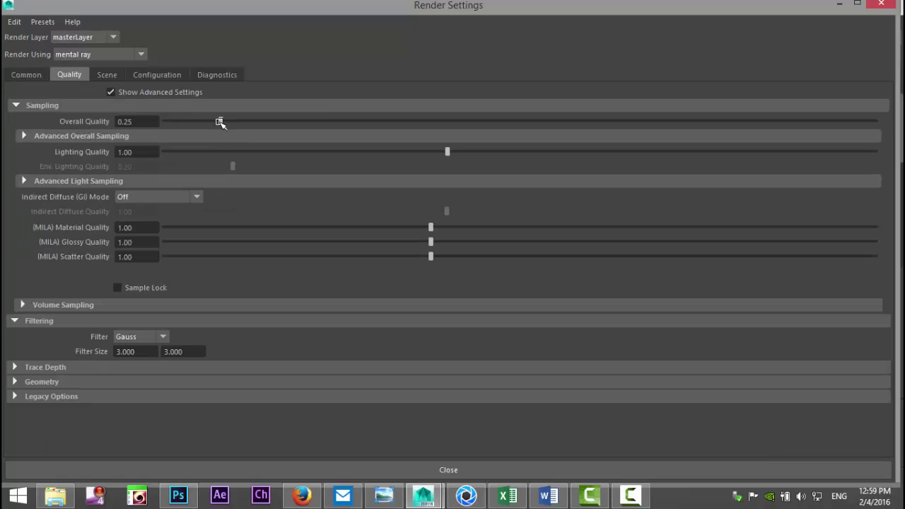
left_click_drag(221, 121, 690, 123)
left_click(14, 395)
scroll(251, 360, "down", 5)
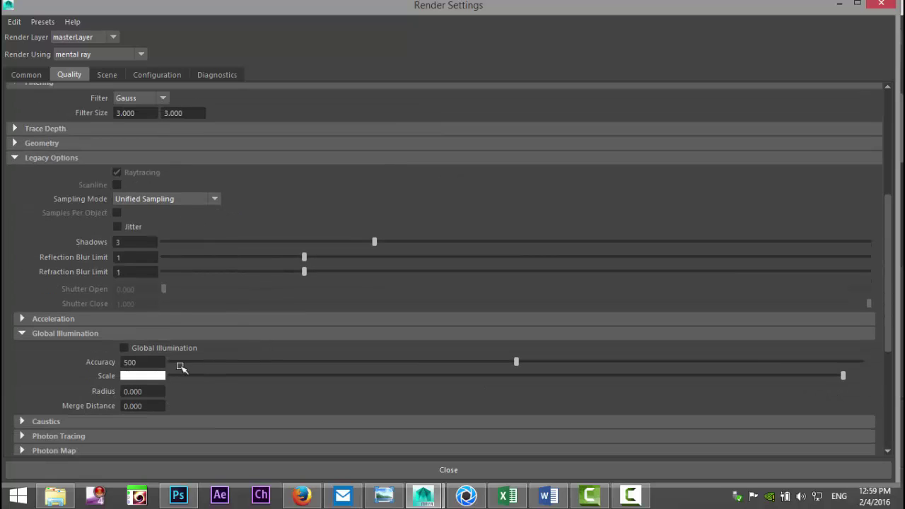
left_click(123, 348)
scroll(278, 360, "up", 5)
left_click(107, 74)
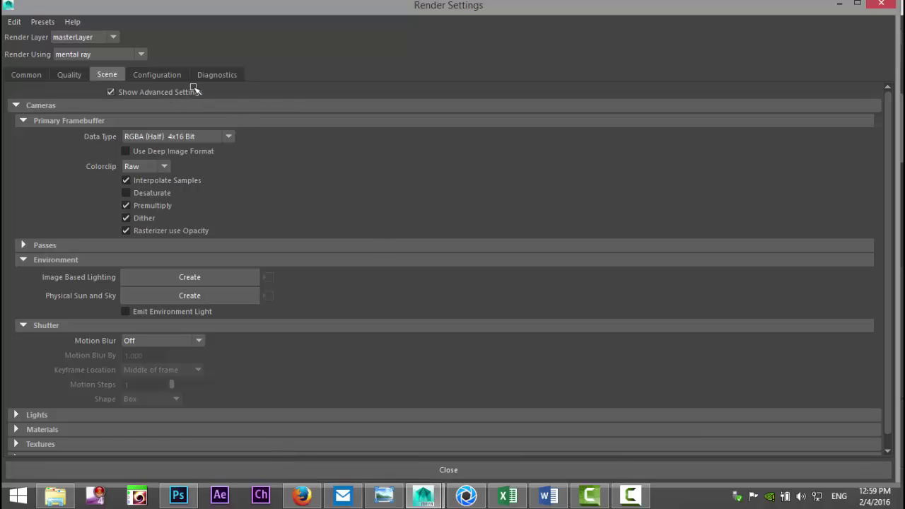
left_click(838, 5)
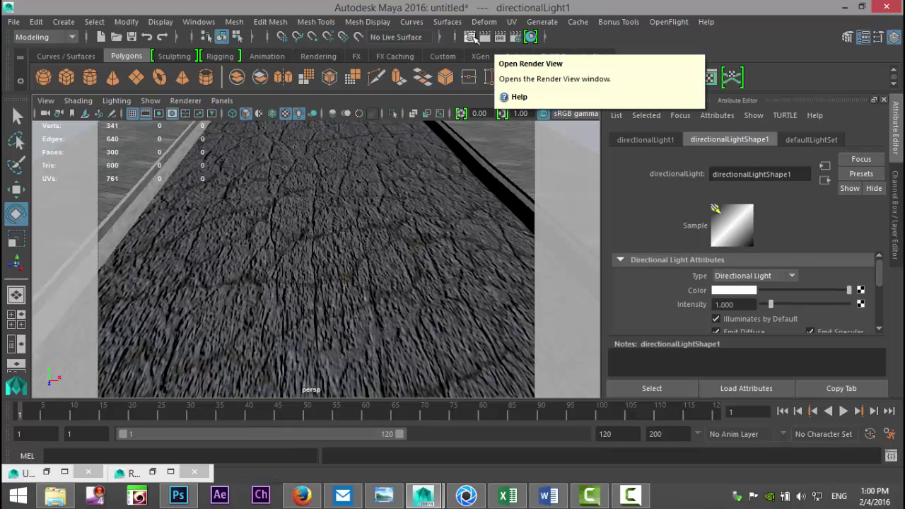
Render the perspective view of the street and save the image as a JPEG named Streetrender
left_click(472, 38)
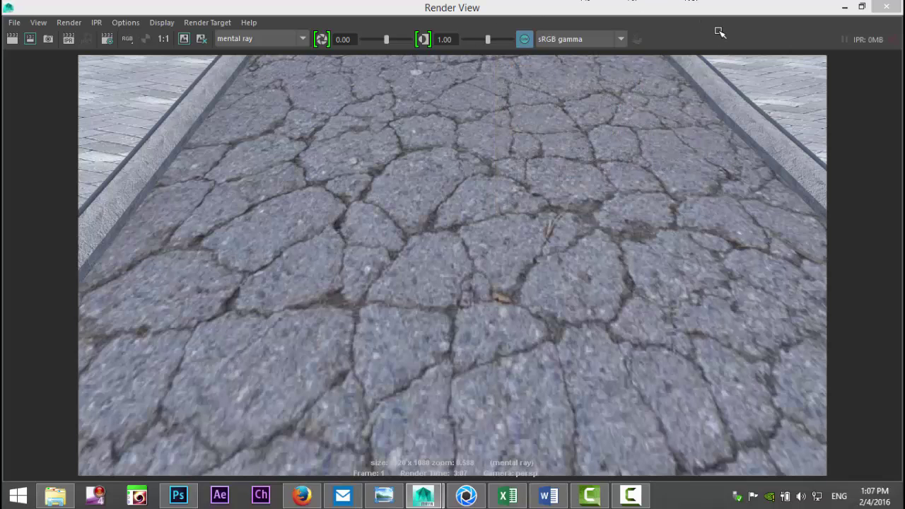
left_click(14, 23)
left_click(64, 61)
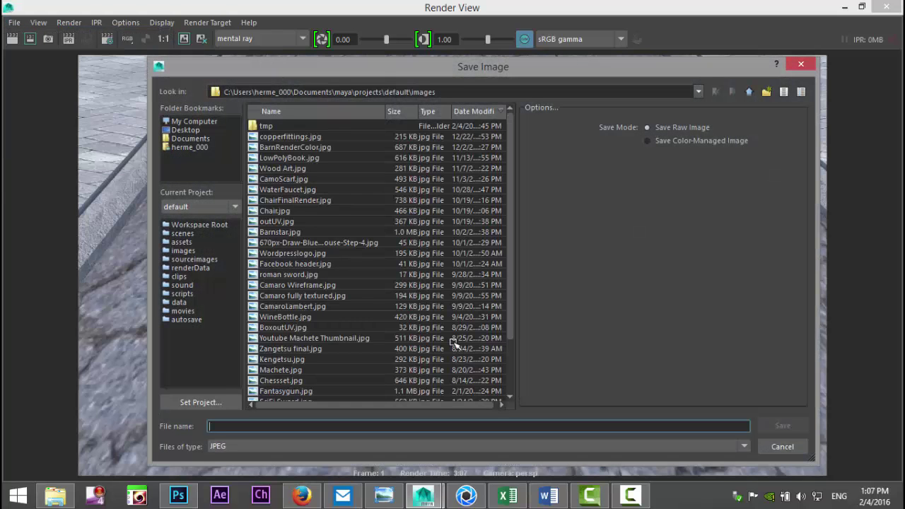
type("Streetrender")
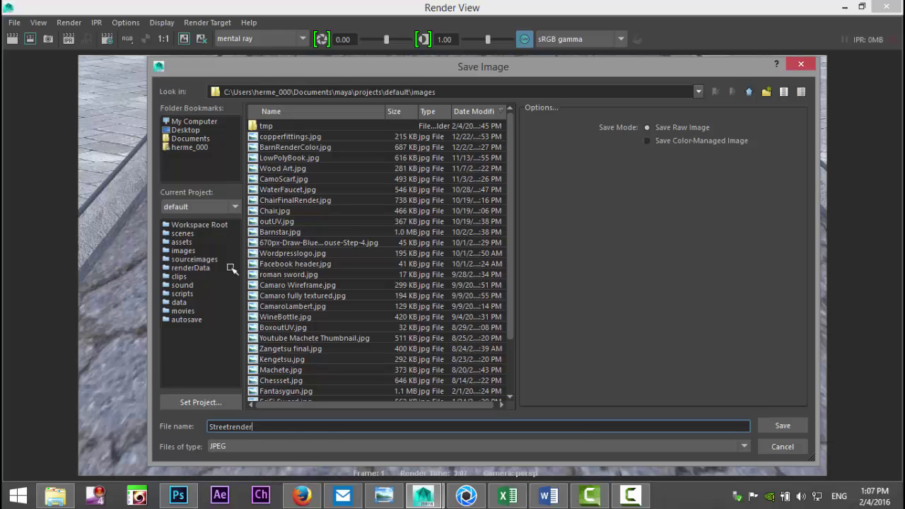
left_click(782, 425)
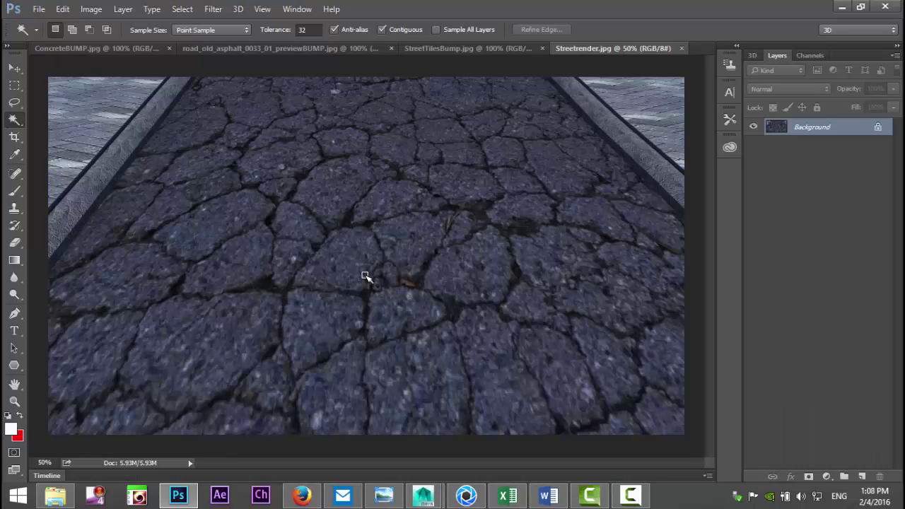
In Photoshop, apply Auto Tone, Auto Contrast and Auto Color to Streetrender.jpg
left_click(91, 9)
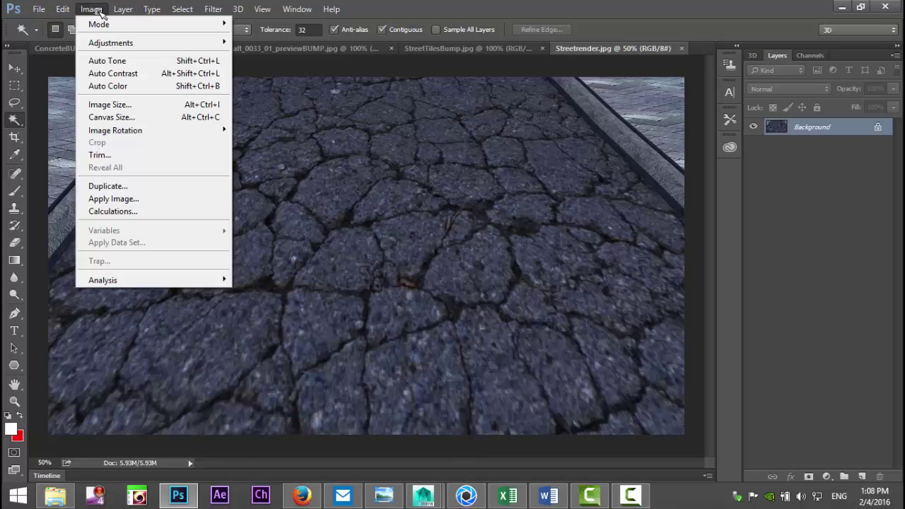
left_click(119, 63)
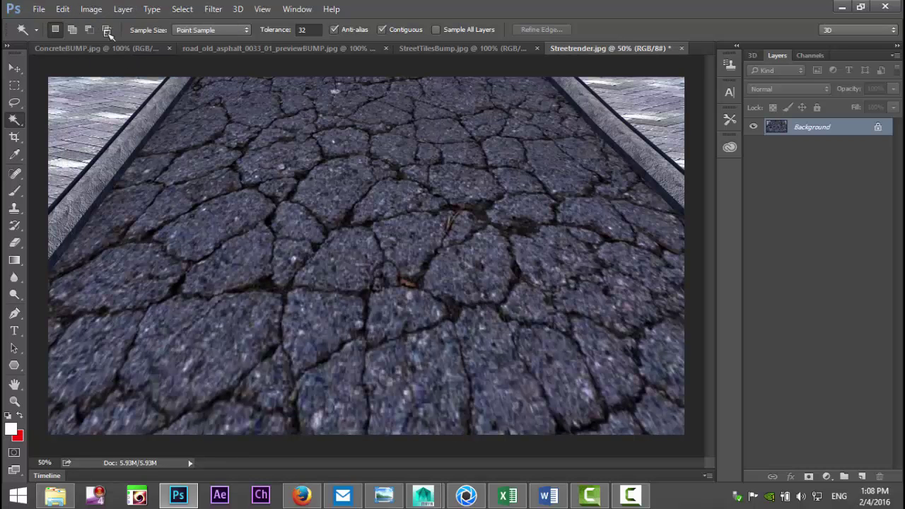
left_click(92, 9)
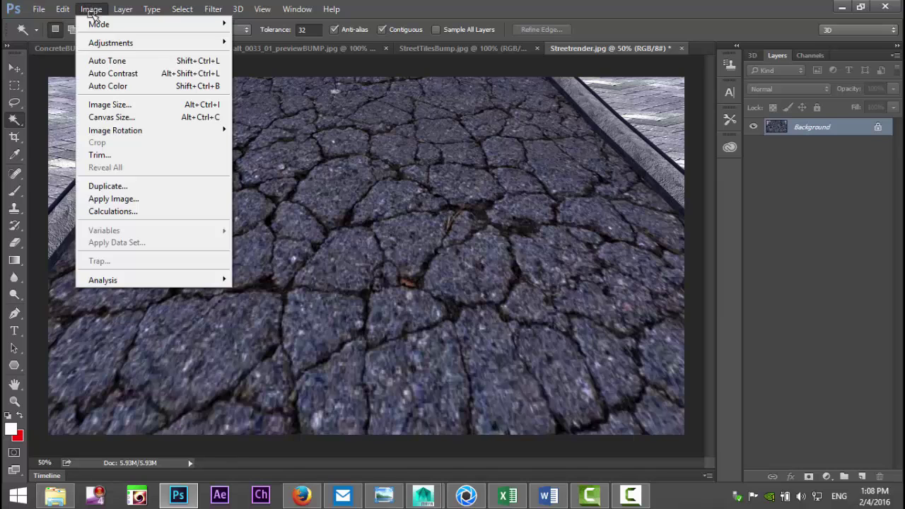
left_click(123, 74)
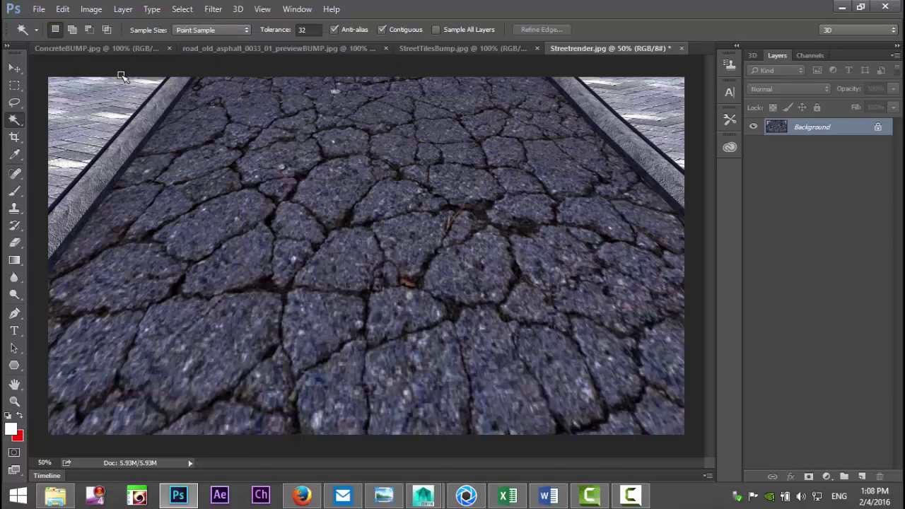
left_click(92, 10)
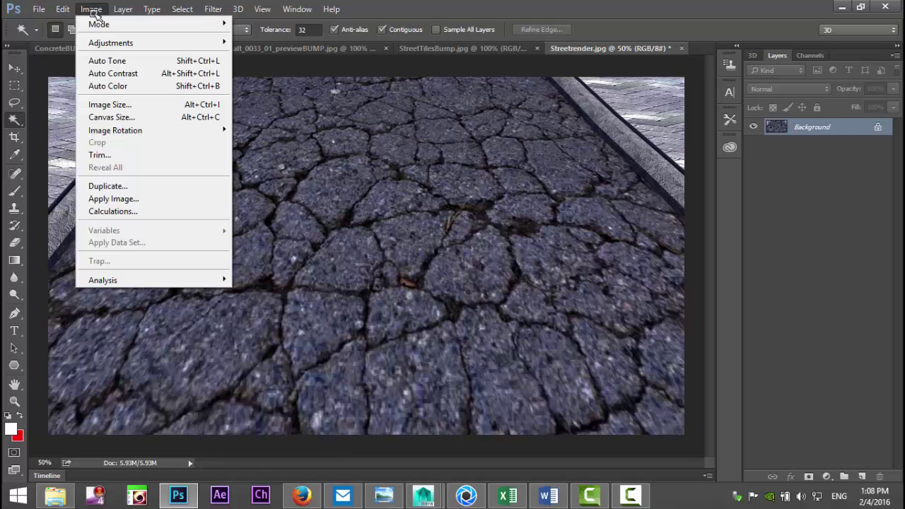
left_click(136, 85)
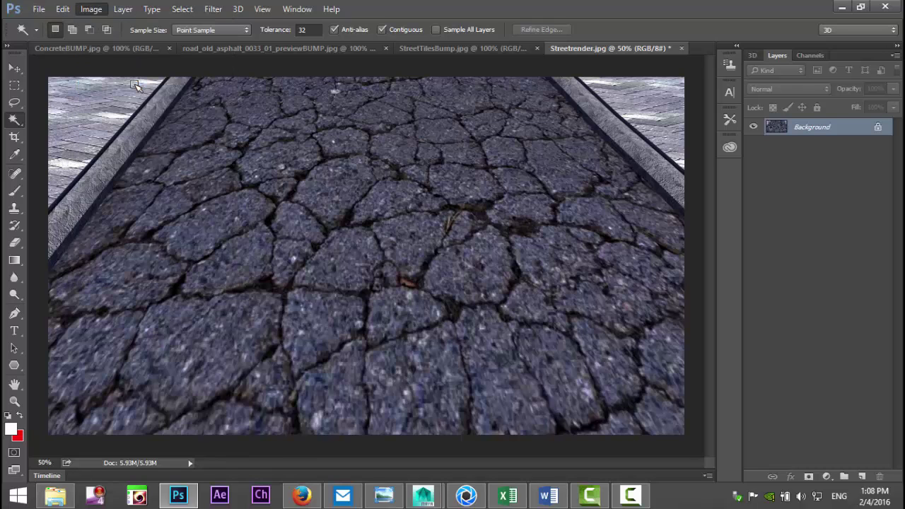
Adjust the street render's brightness to 32 and its contrast to -8
left_click(90, 9)
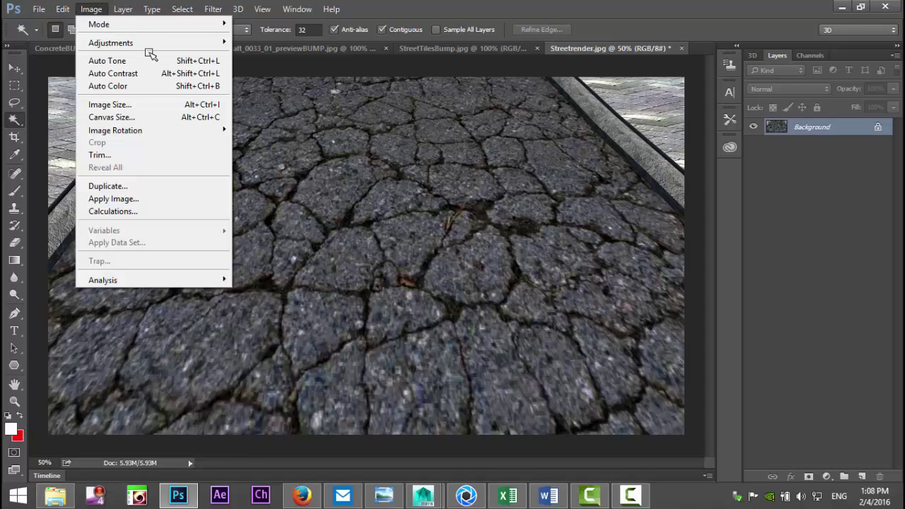
mouse_move(147, 45)
left_click(306, 43)
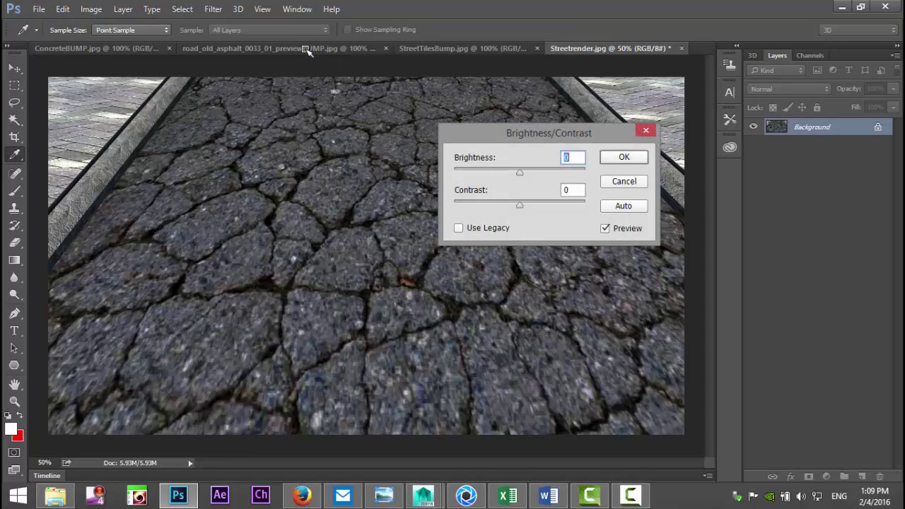
left_click_drag(519, 173, 535, 174)
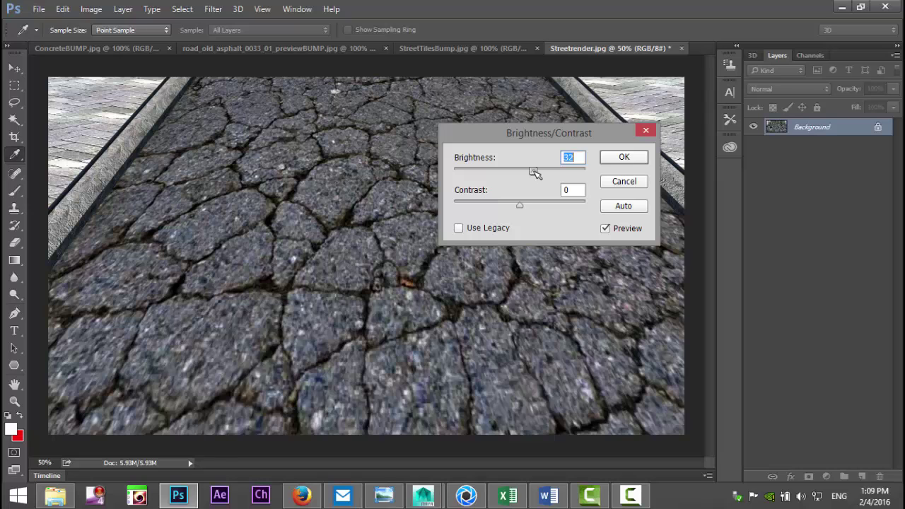
mouse_move(519, 204)
left_mouse_down()
mouse_move(544, 205)
mouse_move(510, 209)
left_mouse_up()
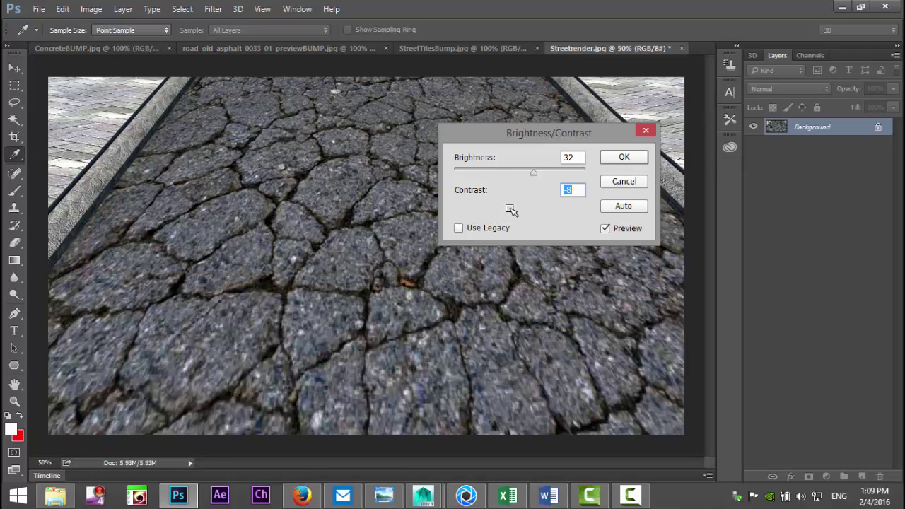
left_click(621, 156)
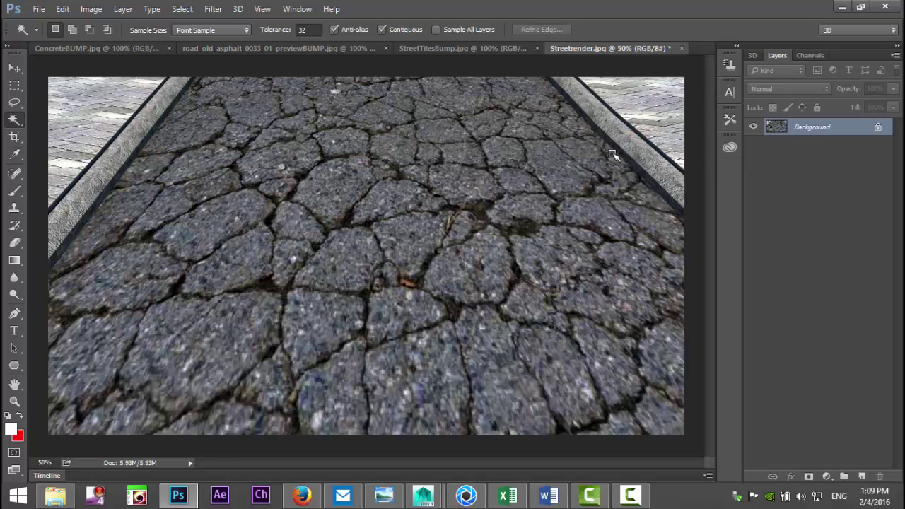